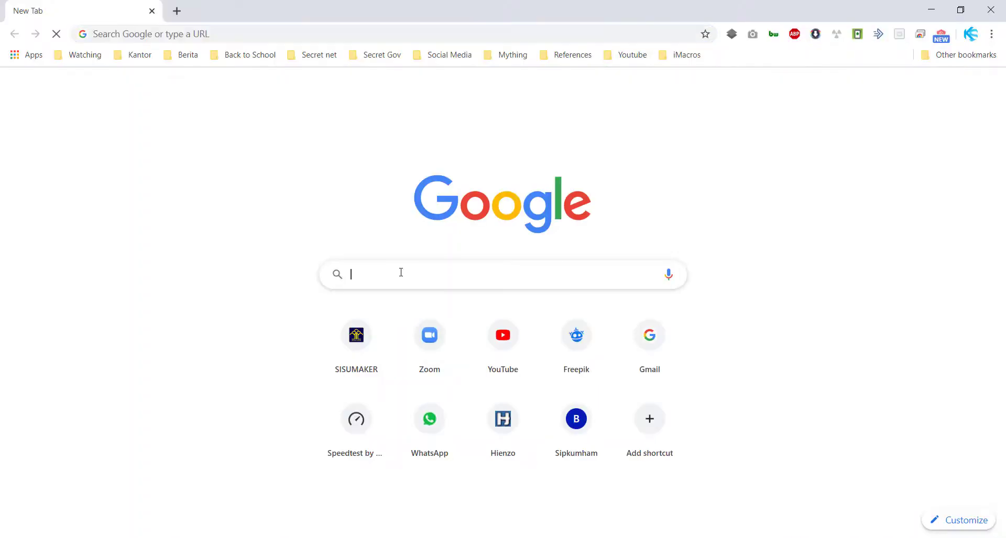
Step: Go to google.com in Chrome and run a Google search for 'whale'
{"action": "left_click", "coordinate": [184, 33]}
{"action": "type", "text": "google"}
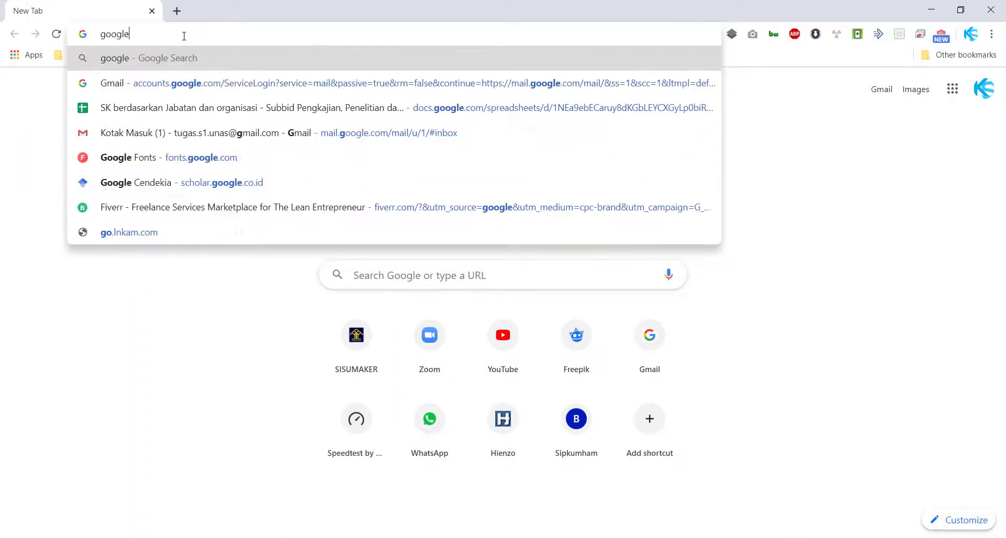
{"action": "type", "text": ".com"}
{"action": "key", "text": "Return"}
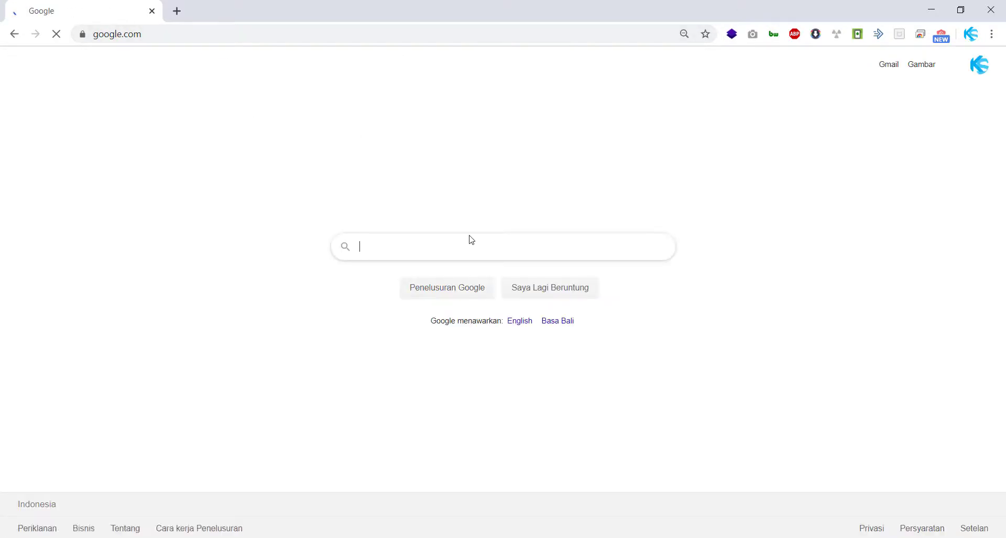
{"action": "type", "text": "whale"}
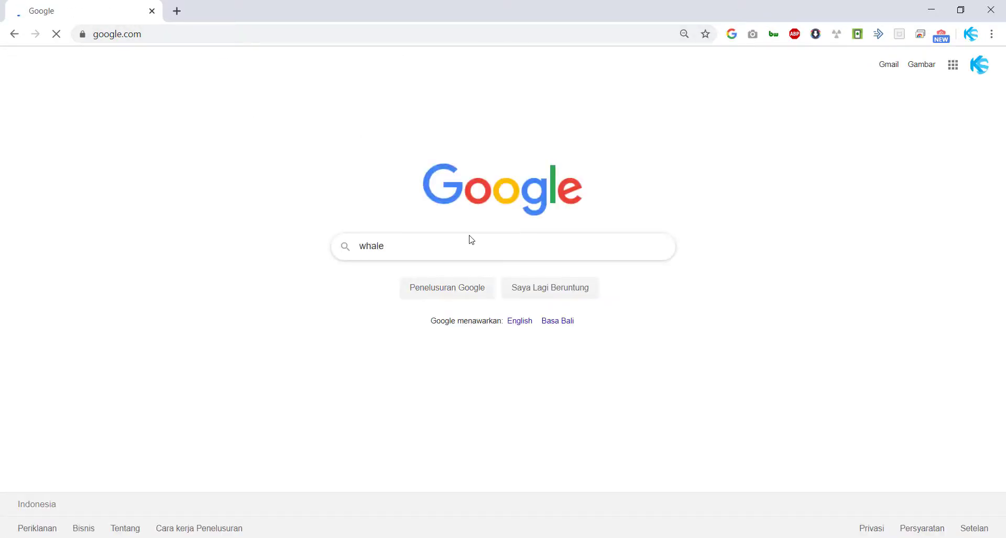
{"action": "key", "text": "Return"}
Step: Show whale image results filtered by time to the past week (Seminggu terakhir)
{"action": "left_click", "coordinate": [184, 107]}
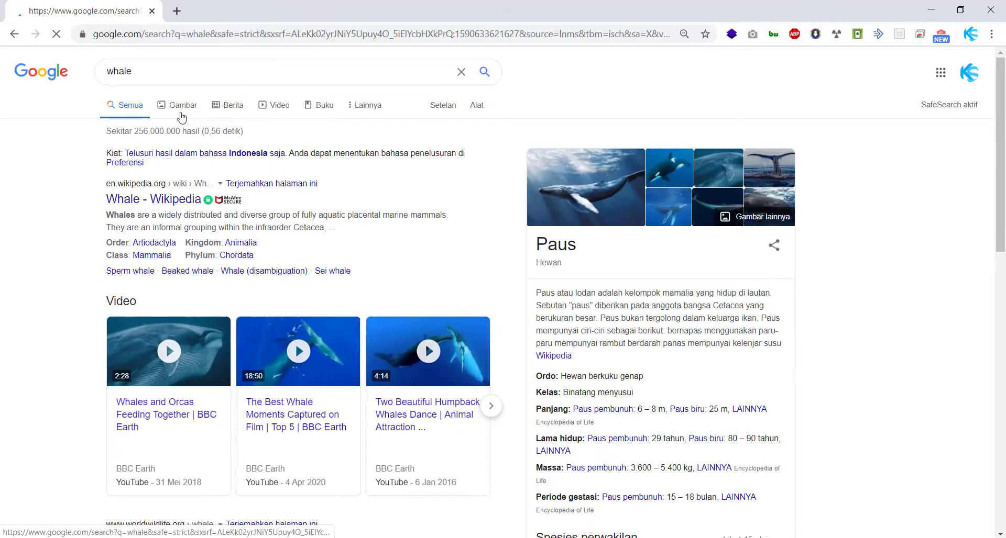
{"action": "left_click", "coordinate": [344, 100]}
{"action": "left_click", "coordinate": [421, 98]}
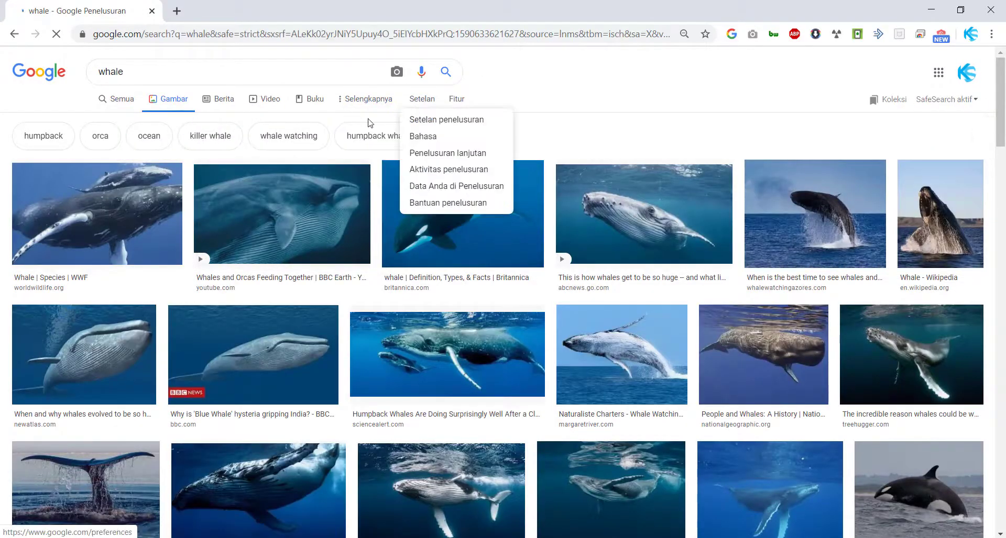
{"action": "left_click", "coordinate": [457, 99]}
{"action": "left_click", "coordinate": [310, 124]}
{"action": "left_click", "coordinate": [330, 173]}
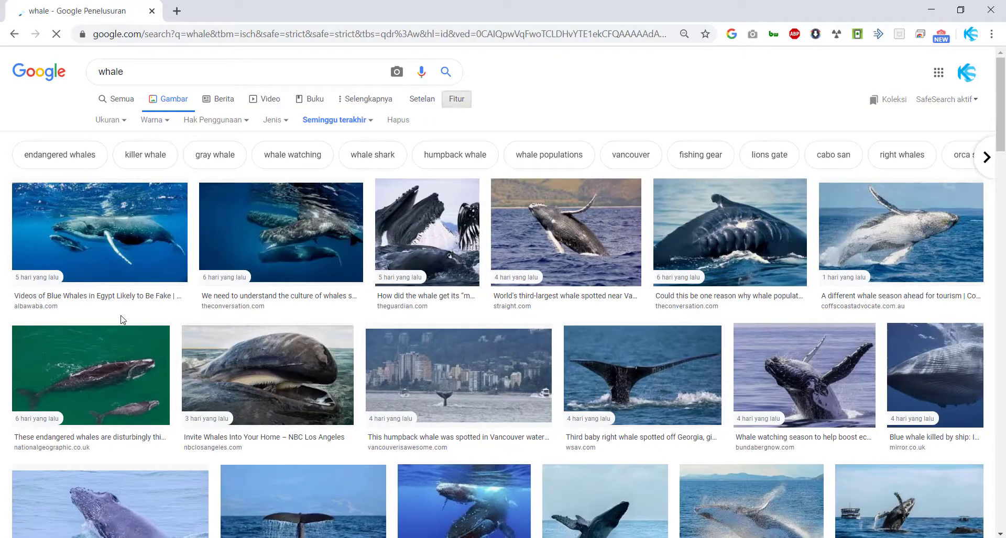
Step: Copy the first whale-and-calf photo and paste it into the Illustrator document
{"action": "left_click", "coordinate": [118, 247]}
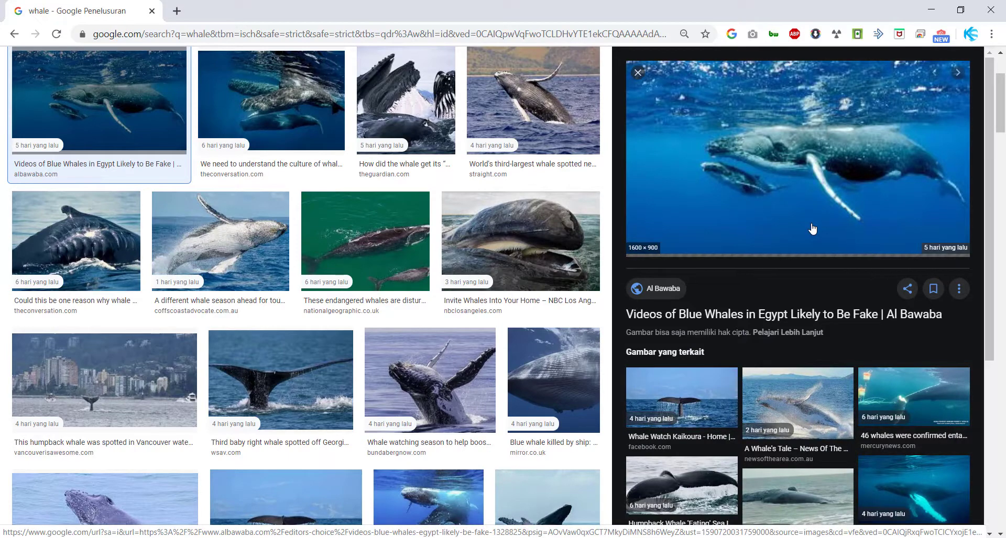
{"action": "right_click", "coordinate": [810, 224]}
{"action": "left_click", "coordinate": [856, 366]}
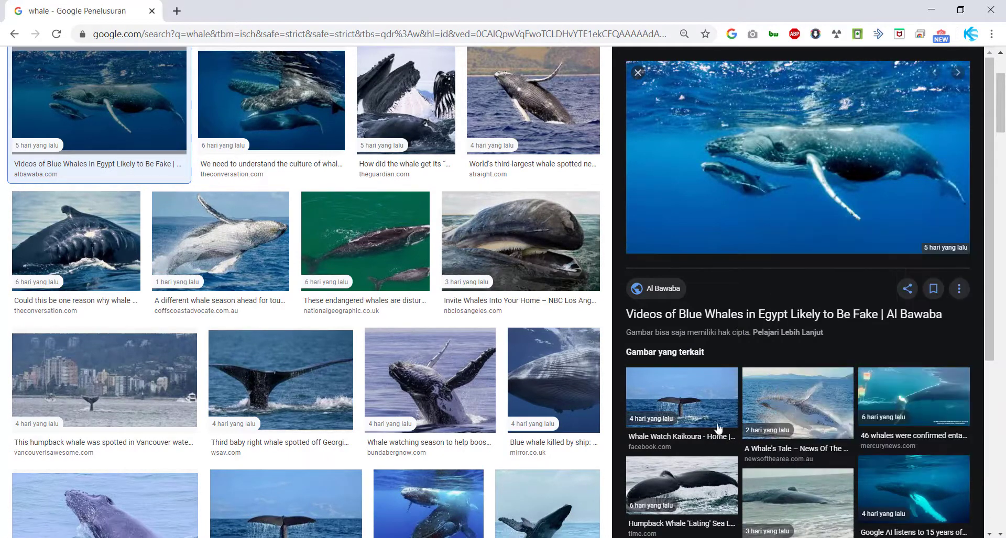
{"action": "key", "text": "ctrl+v"}
Step: Zoom into the pasted photo and start a Pen outline curving over the whale's head
{"action": "key", "text": "ctrl+="}
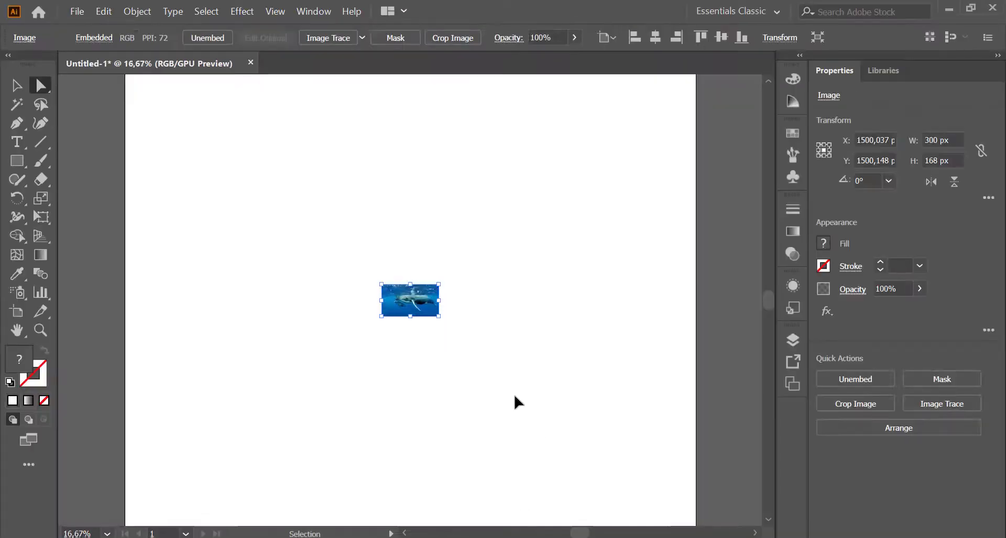
{"action": "key", "text": "ctrl+="}
{"action": "key", "text": "ctrl+="}
{"action": "key", "text": "ctrl+="}
{"action": "key", "text": "ctrl+="}
{"action": "key", "text": "ctrl+minus"}
{"action": "key", "text": "ctrl+minus"}
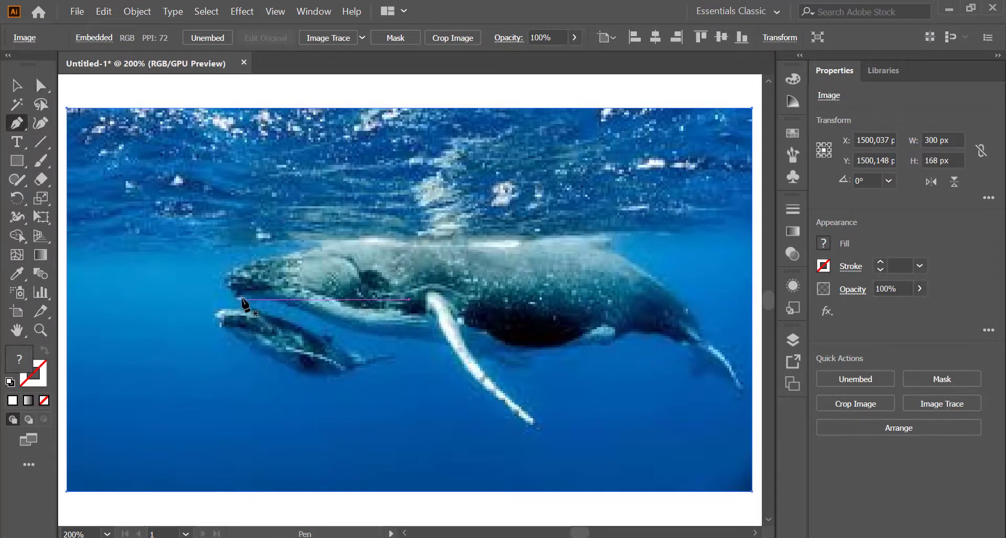
{"action": "left_click", "coordinate": [226, 288]}
{"action": "key", "text": "ctrl+="}
{"action": "key", "text": "ctrl+="}
{"action": "key", "text": "ctrl+="}
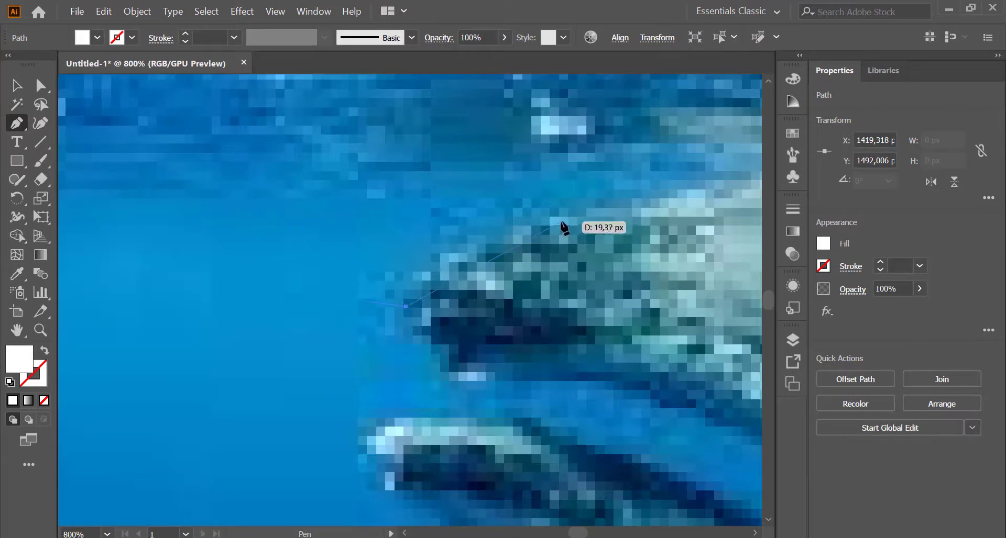
{"action": "left_click_drag", "start_coordinate": [675, 205], "coordinate": [676, 202]}
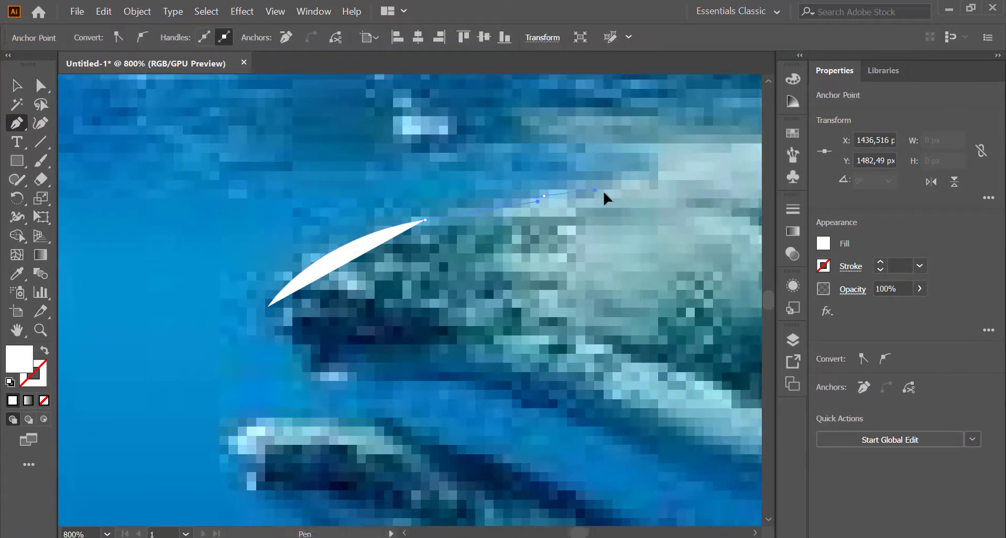
{"action": "left_click_drag", "start_coordinate": [627, 180], "coordinate": [629, 178]}
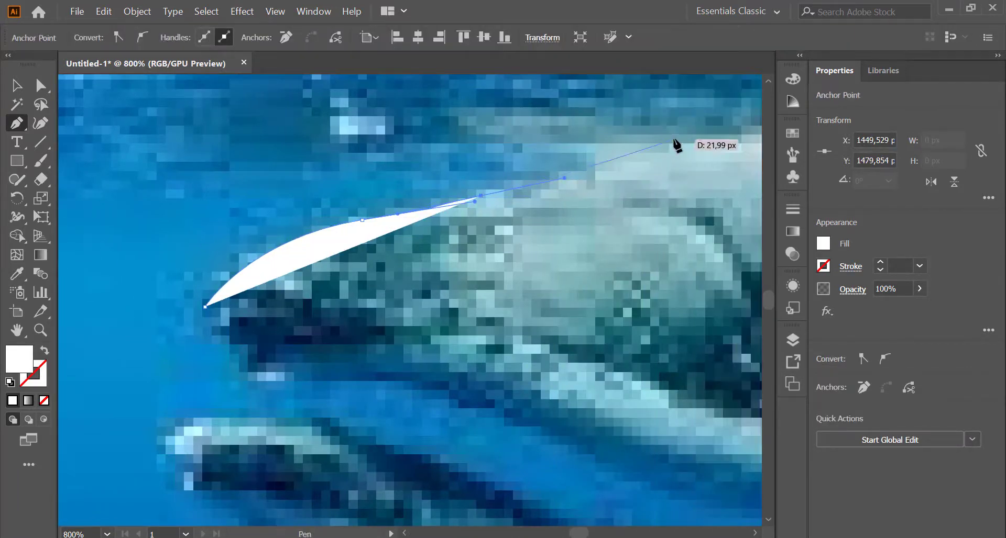
{"action": "left_click_drag", "start_coordinate": [675, 143], "coordinate": [681, 142]}
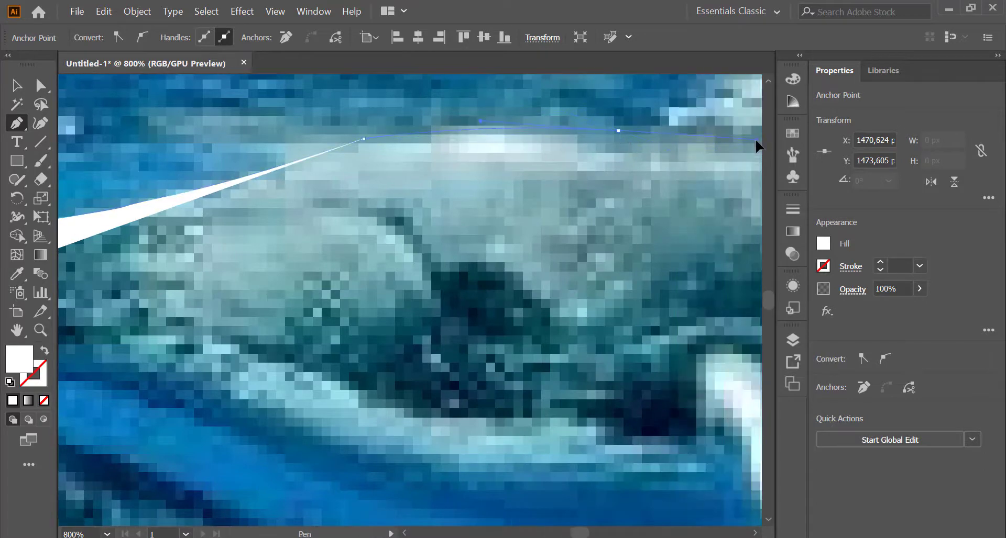
Step: Swap the white fill to a white stroke and extend the outline along the back
{"action": "left_click", "coordinate": [45, 350]}
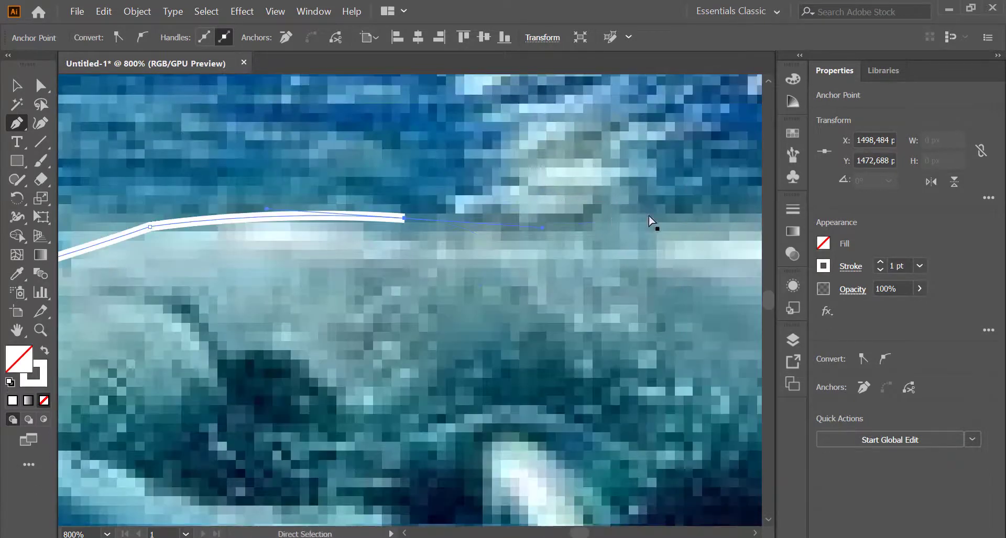
{"action": "left_click", "coordinate": [642, 230]}
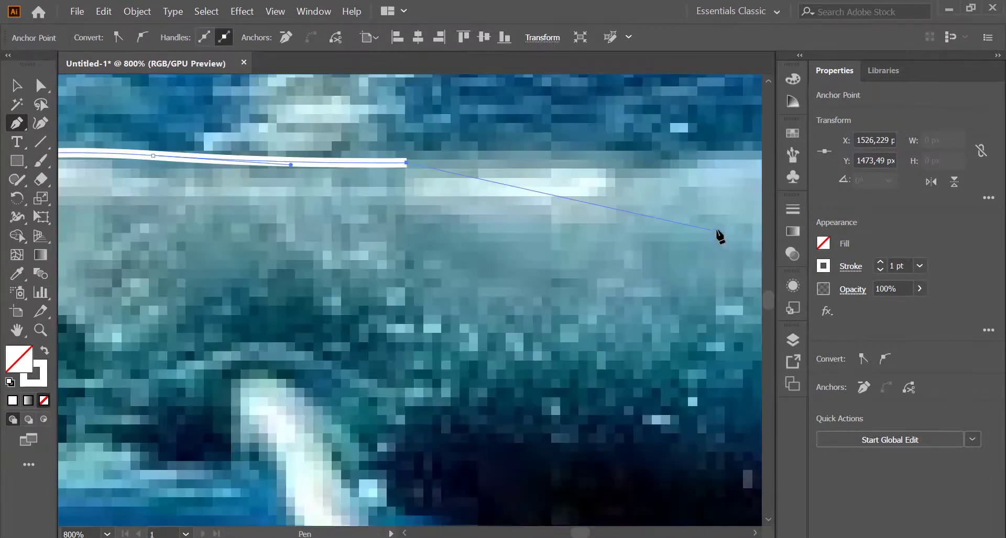
{"action": "scroll", "coordinate": [704, 193], "scroll_direction": "up", "scroll_amount": 5}
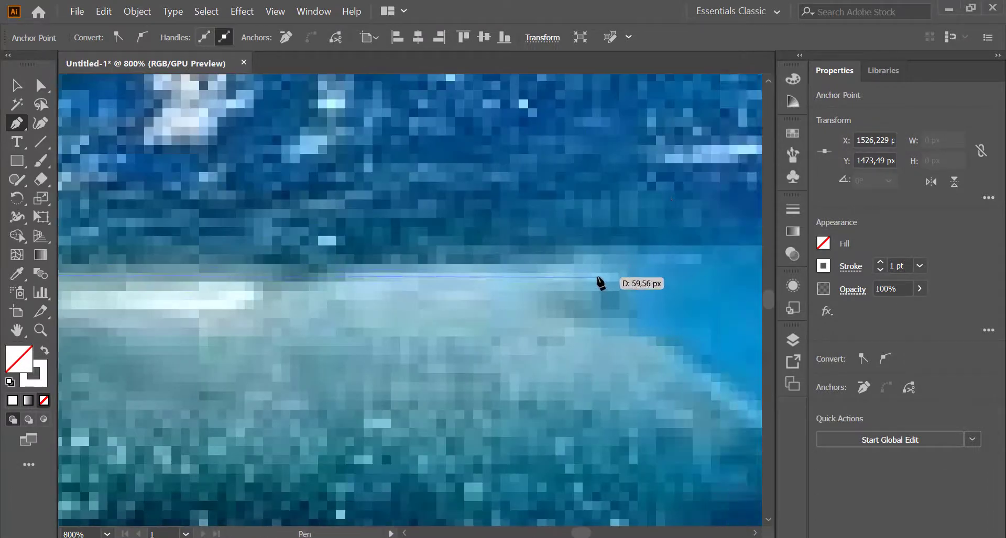
{"action": "scroll", "coordinate": [747, 282], "scroll_direction": "right", "scroll_amount": 5}
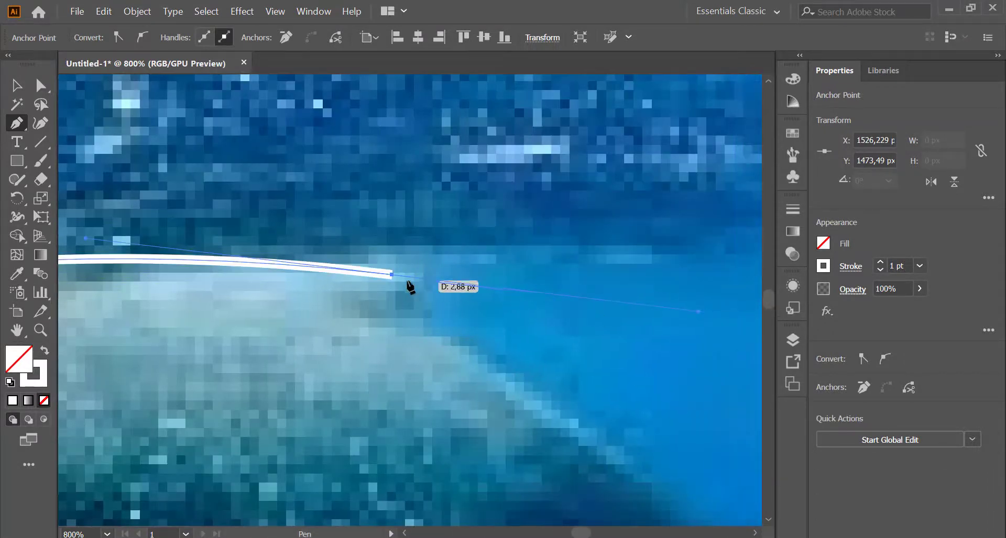
{"action": "scroll", "coordinate": [557, 338], "scroll_direction": "down", "scroll_amount": 2}
{"action": "left_click_drag", "start_coordinate": [408, 257], "coordinate": [410, 275]}
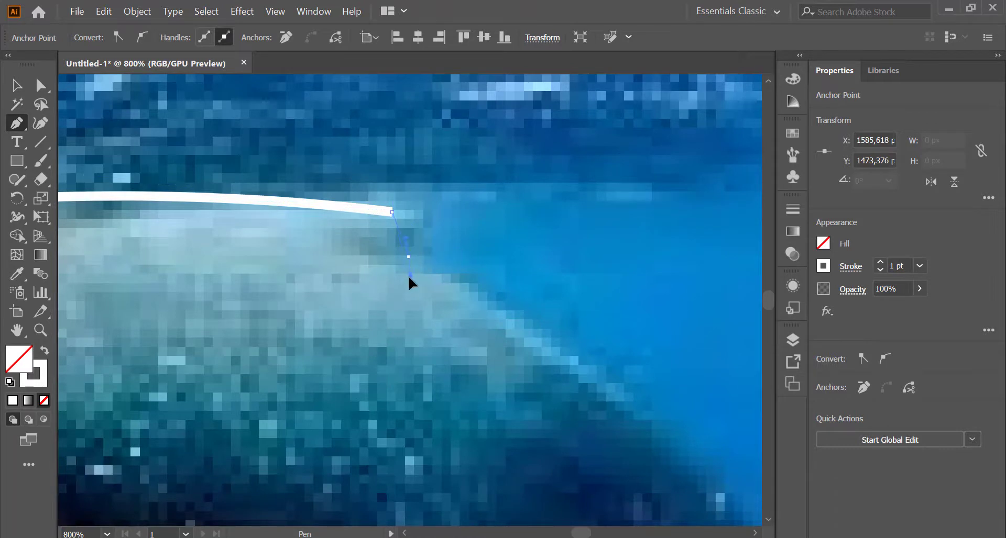
Step: Undo the stray anchor and continue the outline with a corner and curve down the back
{"action": "key", "text": "ctrl+z"}
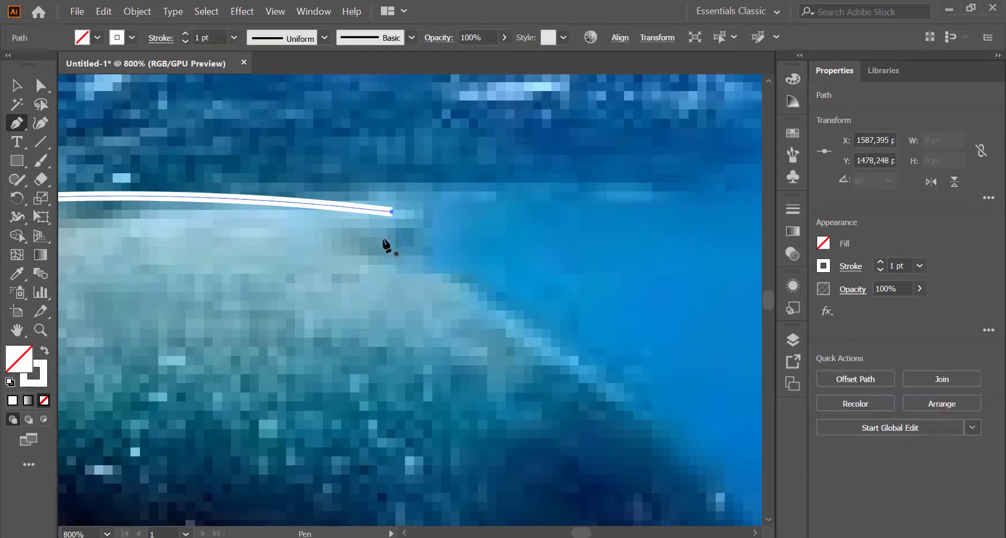
{"action": "left_click", "coordinate": [392, 213]}
{"action": "left_click", "coordinate": [425, 195]}
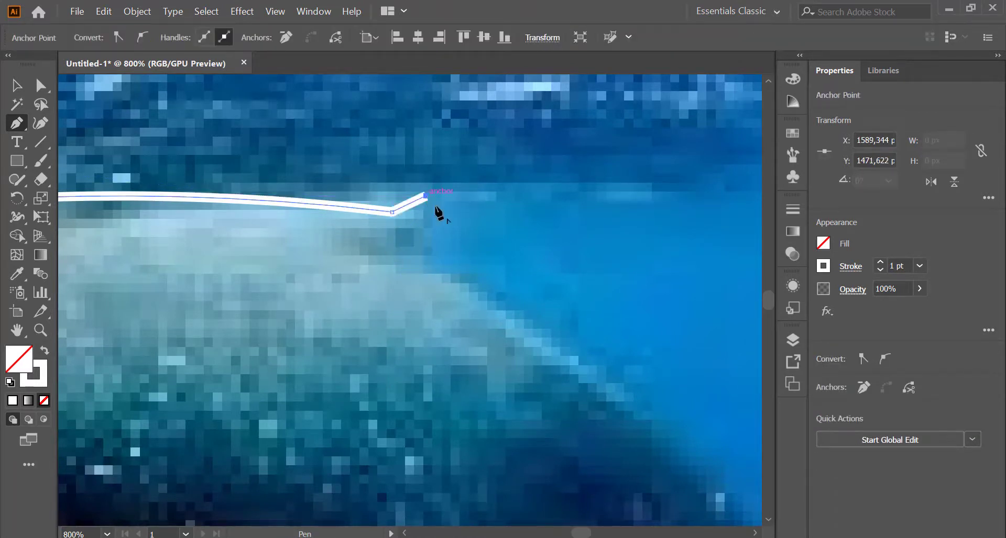
{"action": "left_click_drag", "start_coordinate": [418, 287], "coordinate": [417, 287]}
{"action": "left_click_drag", "start_coordinate": [427, 269], "coordinate": [429, 271]}
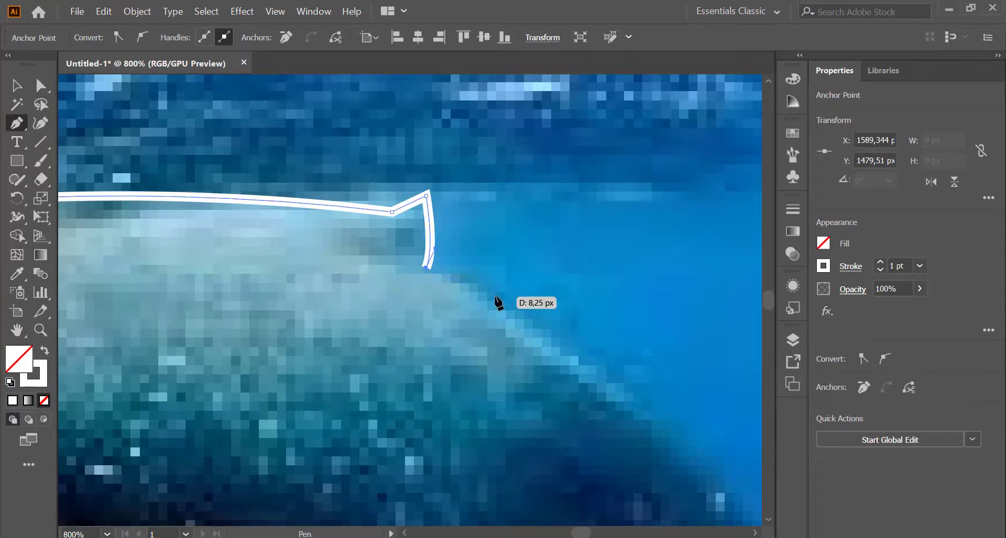
{"action": "scroll", "coordinate": [495, 302], "scroll_direction": "right", "scroll_amount": 3}
{"action": "scroll", "coordinate": [493, 293], "scroll_direction": "down", "scroll_amount": 3}
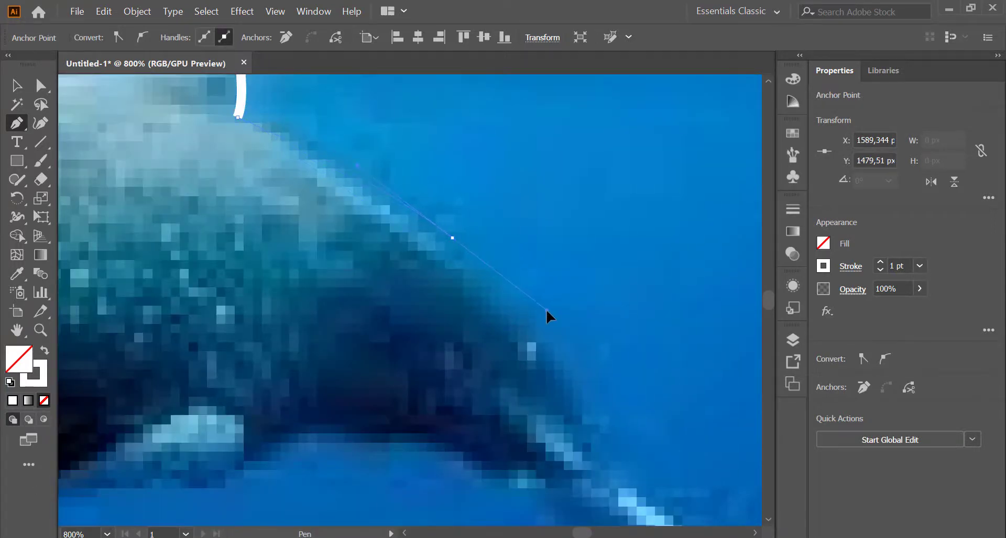
{"action": "left_click_drag", "start_coordinate": [545, 309], "coordinate": [453, 239]}
{"action": "scroll", "coordinate": [524, 282], "scroll_direction": "down", "scroll_amount": 2}
{"action": "scroll", "coordinate": [529, 335], "scroll_direction": "right", "scroll_amount": 2}
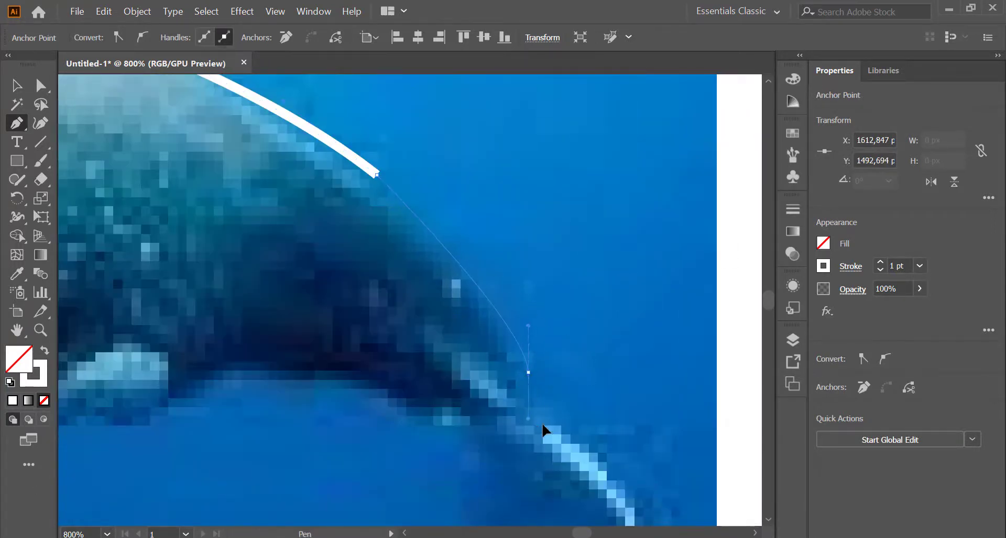
Step: Curve the outline around the fin and lower lobe to the tip and back up
{"action": "left_click_drag", "start_coordinate": [558, 466], "coordinate": [556, 464]}
{"action": "scroll", "coordinate": [483, 381], "scroll_direction": "right", "scroll_amount": 2}
{"action": "scroll", "coordinate": [460, 303], "scroll_direction": "down", "scroll_amount": 2}
{"action": "scroll", "coordinate": [478, 294], "scroll_direction": "down", "scroll_amount": 2}
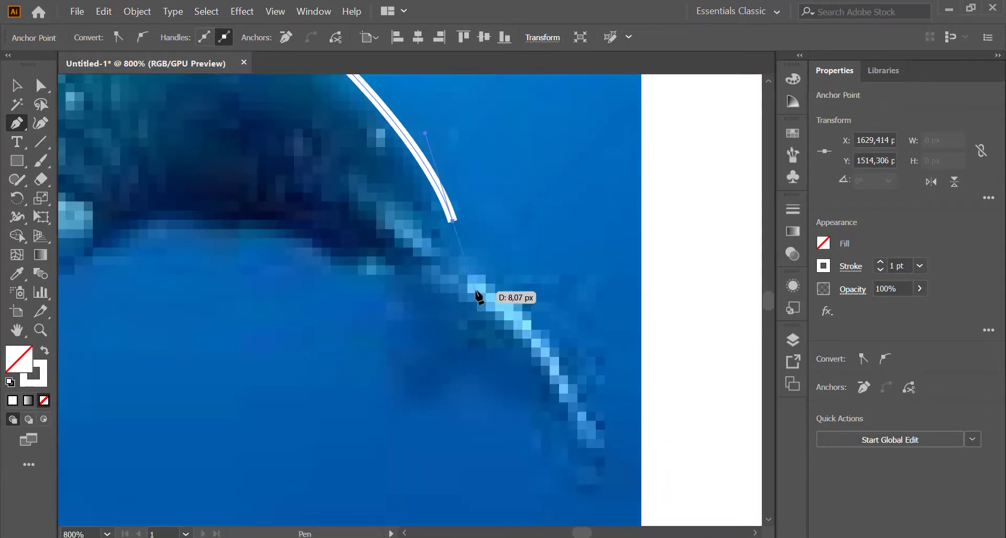
{"action": "scroll", "coordinate": [414, 264], "scroll_direction": "right", "scroll_amount": 2}
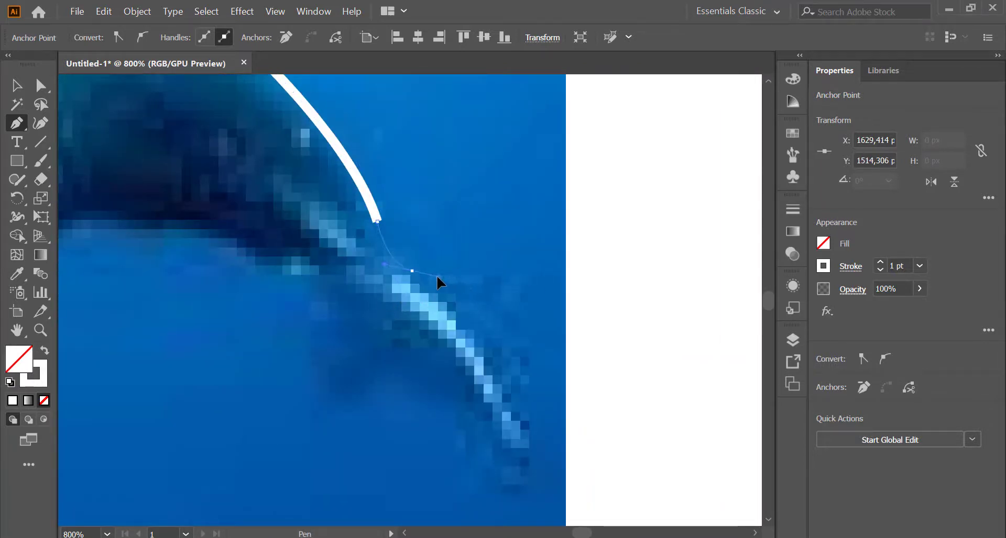
{"action": "left_click_drag", "start_coordinate": [450, 276], "coordinate": [436, 275]}
{"action": "scroll", "coordinate": [436, 275], "scroll_direction": "right", "scroll_amount": 2}
{"action": "scroll", "coordinate": [427, 416], "scroll_direction": "right", "scroll_amount": 2}
{"action": "scroll", "coordinate": [361, 453], "scroll_direction": "down", "scroll_amount": 2}
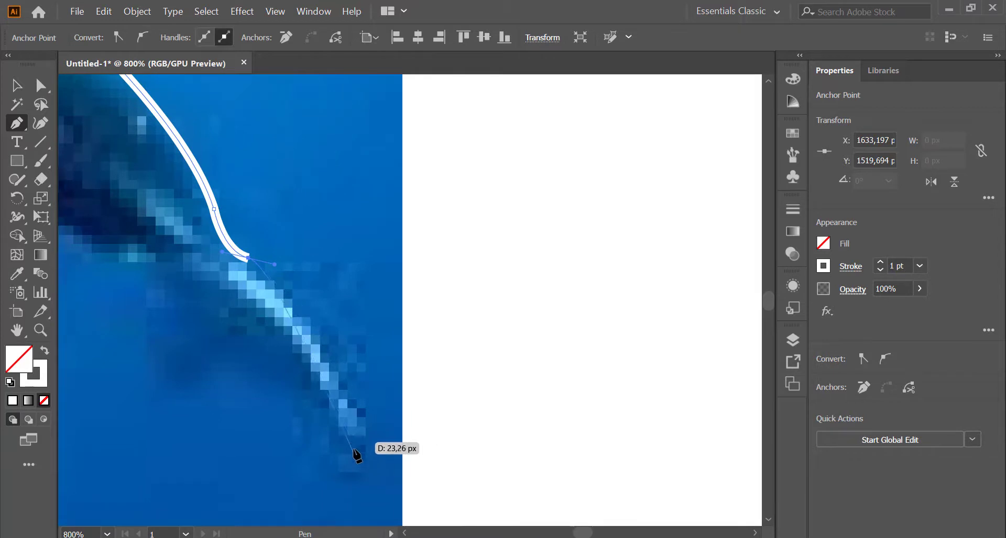
{"action": "left_click_drag", "start_coordinate": [365, 460], "coordinate": [356, 467]}
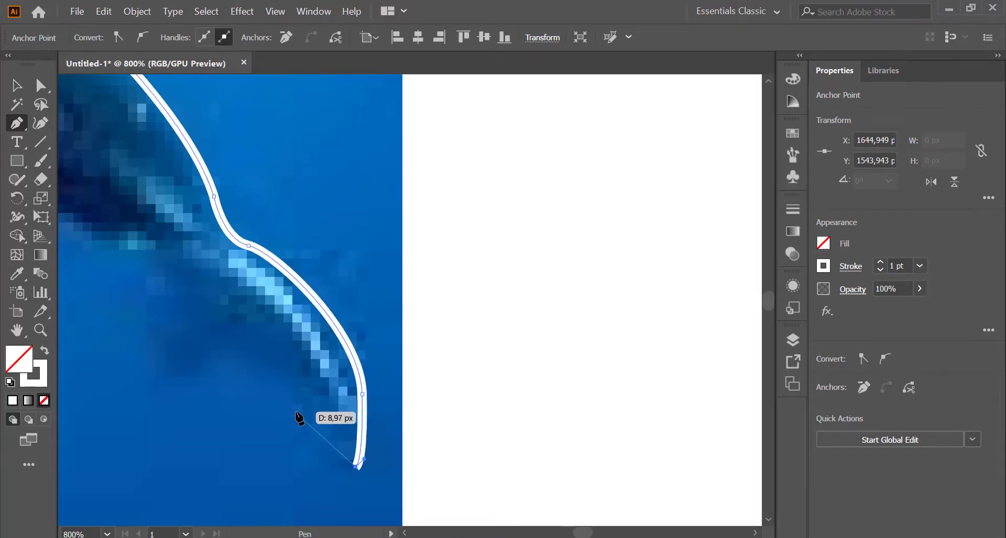
{"action": "mouse_move", "coordinate": [296, 404]}
{"action": "left_mouse_down"}
{"action": "mouse_move", "coordinate": [278, 341]}
{"action": "mouse_move", "coordinate": [143, 382]}
{"action": "left_mouse_up"}
{"action": "mouse_move", "coordinate": [163, 333]}
{"action": "left_mouse_down"}
{"action": "mouse_move", "coordinate": [179, 292]}
{"action": "mouse_move", "coordinate": [253, 330]}
{"action": "mouse_move", "coordinate": [227, 334]}
{"action": "mouse_move", "coordinate": [292, 348]}
{"action": "left_mouse_up"}
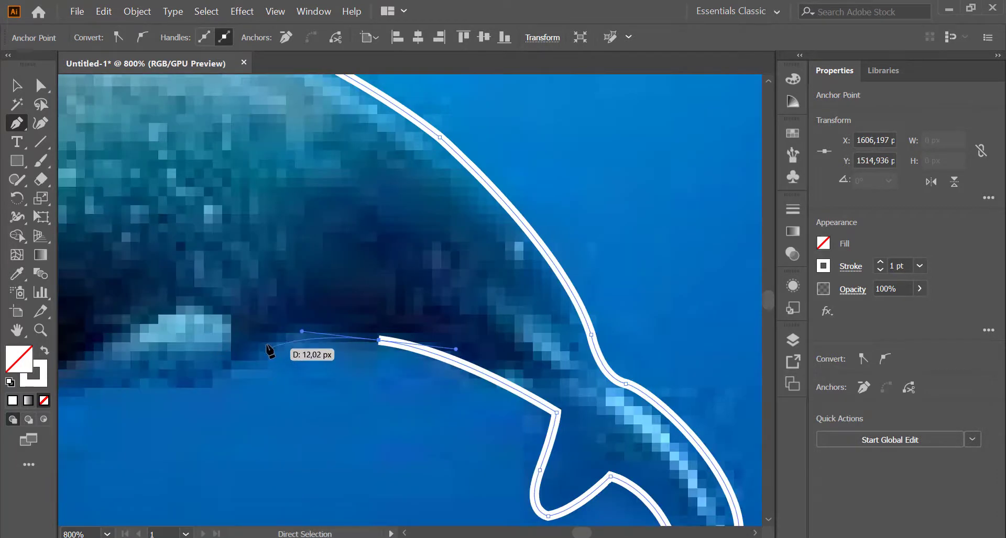
Step: Continue the outline with curved anchors along the belly, ending in a sharp corner
{"action": "scroll", "coordinate": [236, 355], "scroll_direction": "left", "scroll_amount": 10}
{"action": "left_click_drag", "start_coordinate": [321, 386], "coordinate": [276, 378]}
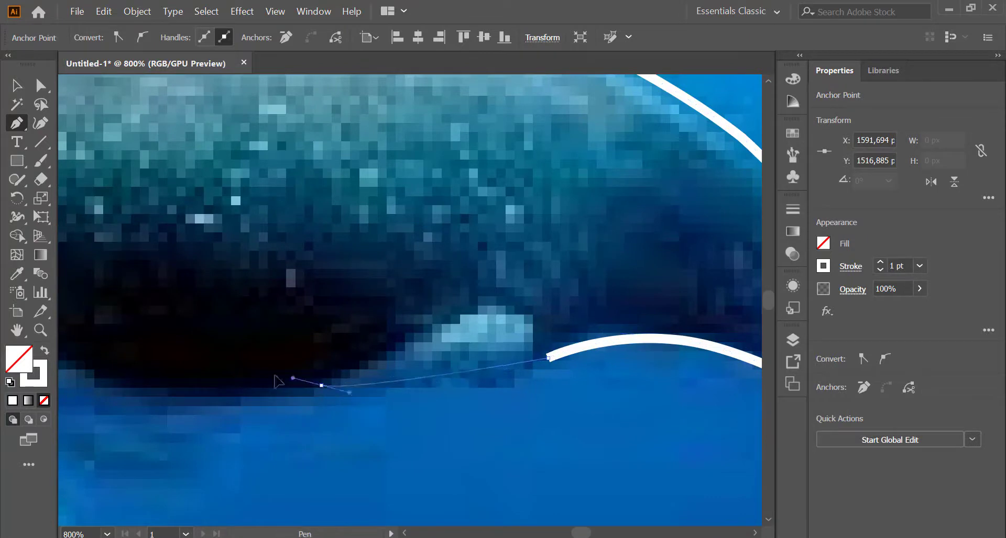
{"action": "left_click_drag", "start_coordinate": [151, 384], "coordinate": [170, 387]}
{"action": "scroll", "coordinate": [170, 387], "scroll_direction": "left", "scroll_amount": 5}
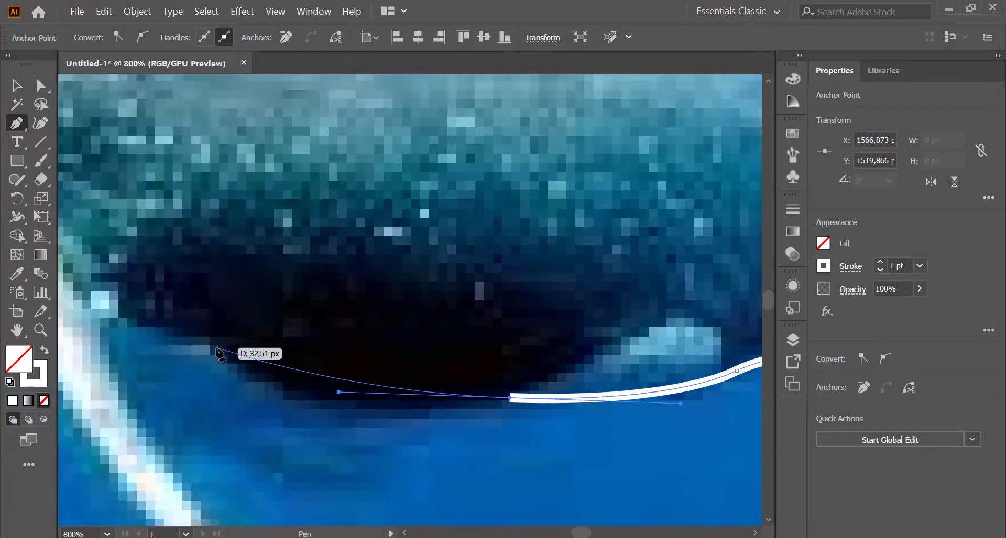
{"action": "left_click_drag", "start_coordinate": [213, 348], "coordinate": [168, 292]}
{"action": "scroll", "coordinate": [150, 328], "scroll_direction": "left", "scroll_amount": 5}
{"action": "scroll", "coordinate": [303, 322], "scroll_direction": "left", "scroll_amount": 5}
{"action": "scroll", "coordinate": [504, 390], "scroll_direction": "left", "scroll_amount": 5}
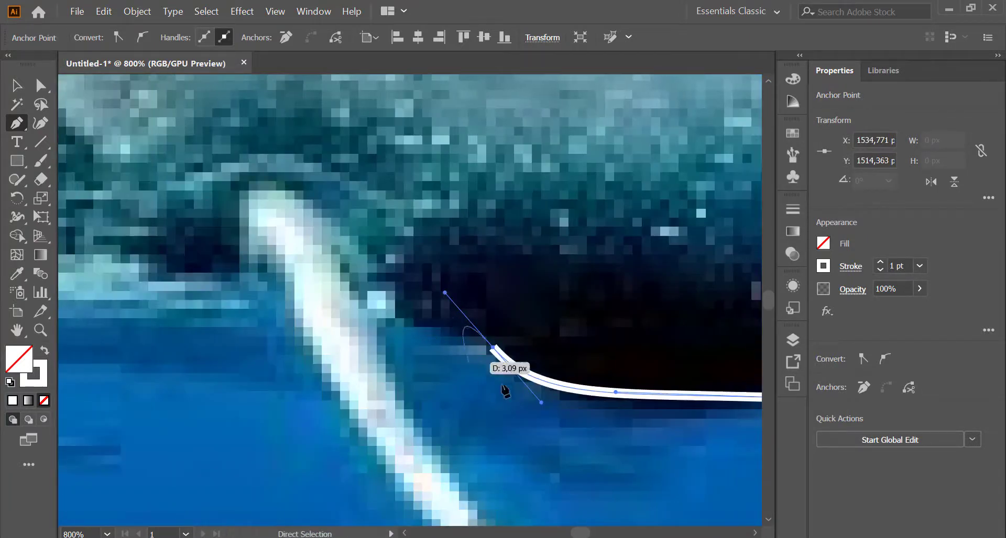
{"action": "left_click", "coordinate": [492, 348]}
{"action": "scroll", "coordinate": [396, 326], "scroll_direction": "left", "scroll_amount": 3}
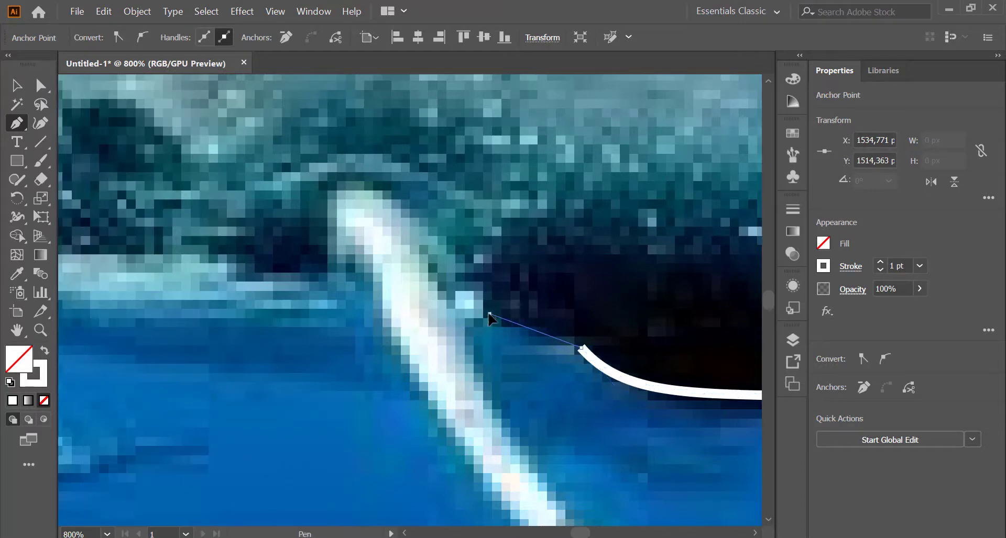
{"action": "scroll", "coordinate": [411, 306], "scroll_direction": "left", "scroll_amount": 3}
Step: Extend the underside outline further left and curve it along the lower jaw
{"action": "left_click", "coordinate": [402, 318]}
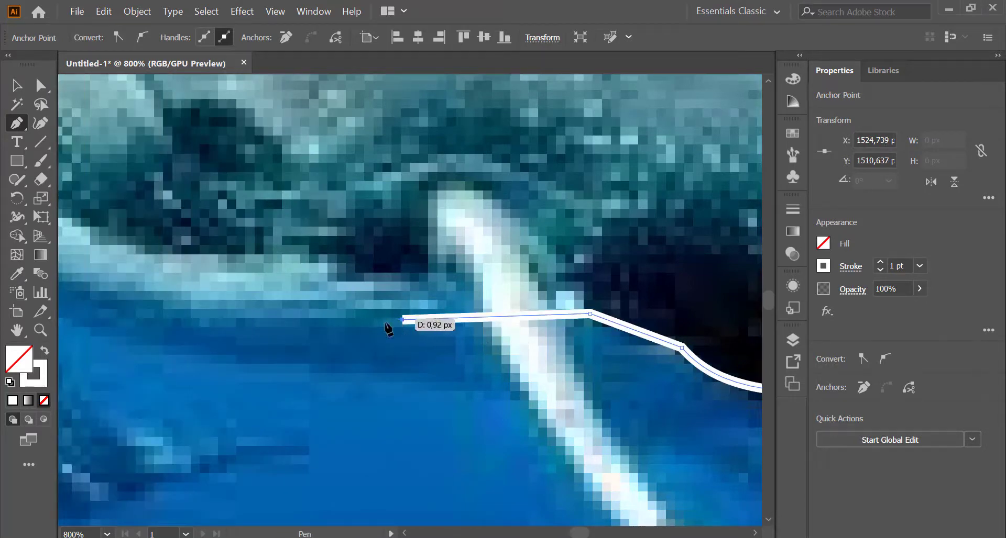
{"action": "scroll", "coordinate": [388, 367], "scroll_direction": "up", "scroll_amount": 3}
{"action": "scroll", "coordinate": [387, 366], "scroll_direction": "left", "scroll_amount": 4}
{"action": "left_click", "coordinate": [317, 406]}
{"action": "scroll", "coordinate": [281, 419], "scroll_direction": "up", "scroll_amount": 3}
{"action": "scroll", "coordinate": [281, 422], "scroll_direction": "down", "scroll_amount": 3}
{"action": "scroll", "coordinate": [262, 429], "scroll_direction": "left", "scroll_amount": 3}
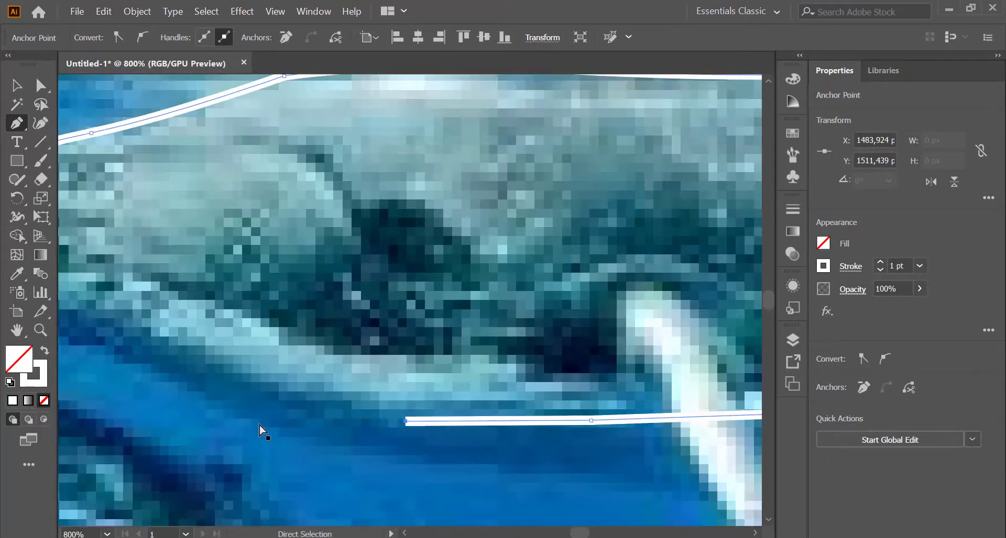
{"action": "scroll", "coordinate": [268, 409], "scroll_direction": "left", "scroll_amount": 3}
{"action": "scroll", "coordinate": [208, 347], "scroll_direction": "down", "scroll_amount": 3}
{"action": "left_click_drag", "start_coordinate": [208, 347], "coordinate": [192, 260]}
{"action": "scroll", "coordinate": [210, 320], "scroll_direction": "left", "scroll_amount": 3}
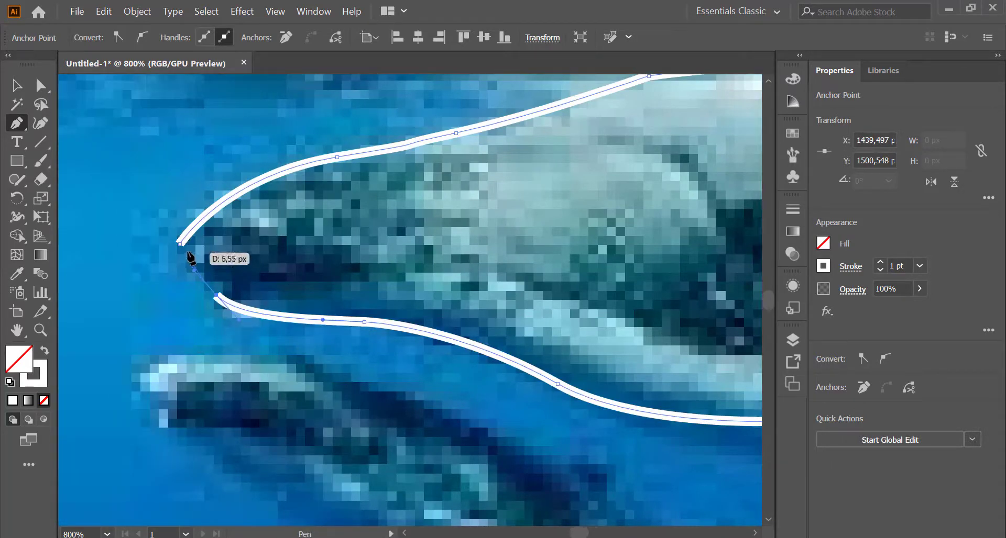
{"action": "scroll", "coordinate": [341, 269], "scroll_direction": "down", "scroll_amount": 3}
{"action": "scroll", "coordinate": [341, 269], "scroll_direction": "right", "scroll_amount": 3}
{"action": "scroll", "coordinate": [354, 270], "scroll_direction": "right", "scroll_amount": 5}
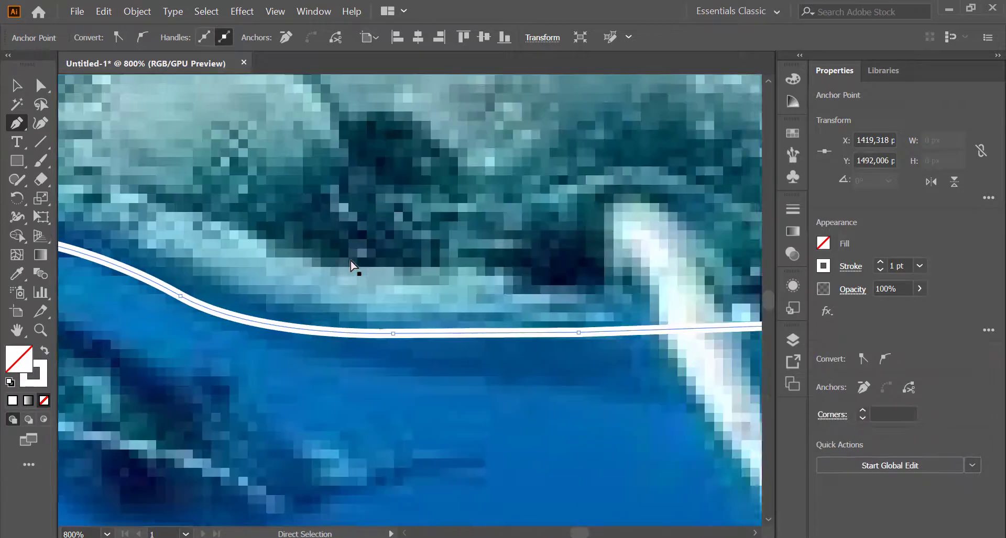
{"action": "scroll", "coordinate": [417, 235], "scroll_direction": "right", "scroll_amount": 5}
{"action": "scroll", "coordinate": [385, 114], "scroll_direction": "right", "scroll_amount": 3}
Step: Trace the long pectoral fin as a new closed path from its top, around its tip
{"action": "left_click", "coordinate": [371, 100]}
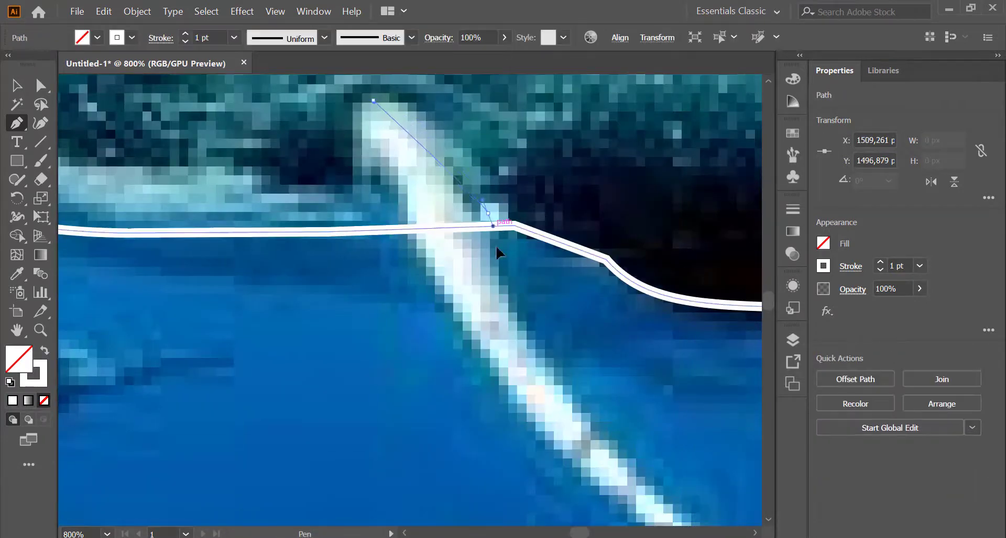
{"action": "left_click_drag", "start_coordinate": [488, 213], "coordinate": [535, 328]}
{"action": "scroll", "coordinate": [555, 333], "scroll_direction": "down", "scroll_amount": 2}
{"action": "scroll", "coordinate": [613, 362], "scroll_direction": "down", "scroll_amount": 3}
{"action": "scroll", "coordinate": [613, 362], "scroll_direction": "right", "scroll_amount": 3}
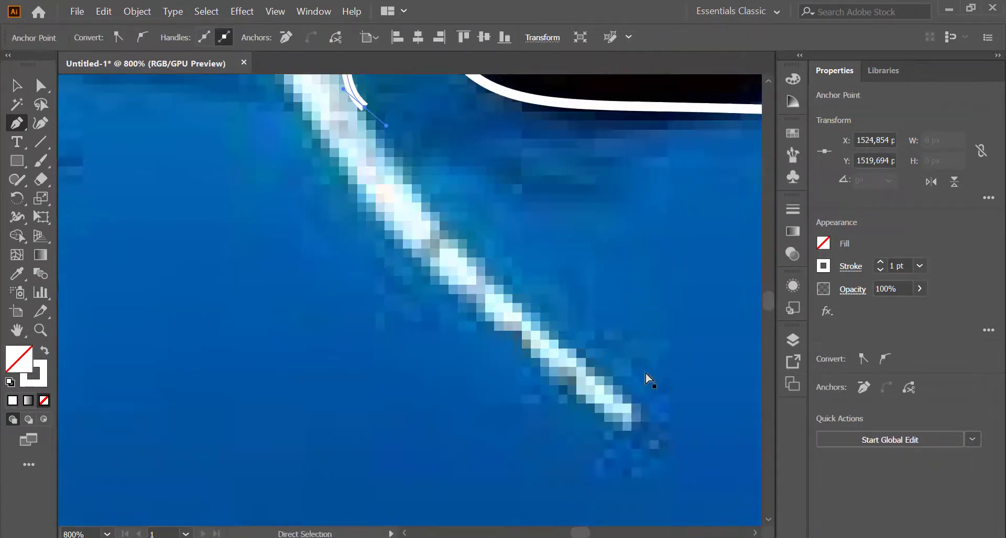
{"action": "left_click_drag", "start_coordinate": [644, 413], "coordinate": [703, 419]}
{"action": "scroll", "coordinate": [743, 484], "scroll_direction": "down", "scroll_amount": 1}
{"action": "scroll", "coordinate": [743, 484], "scroll_direction": "right", "scroll_amount": 3}
{"action": "scroll", "coordinate": [705, 422], "scroll_direction": "down", "scroll_amount": 2}
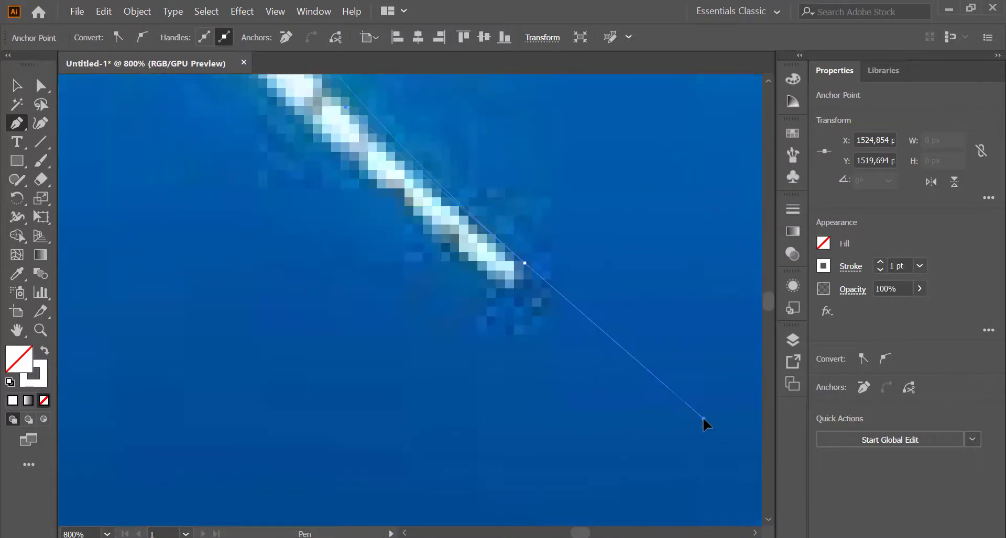
{"action": "left_click", "coordinate": [517, 250]}
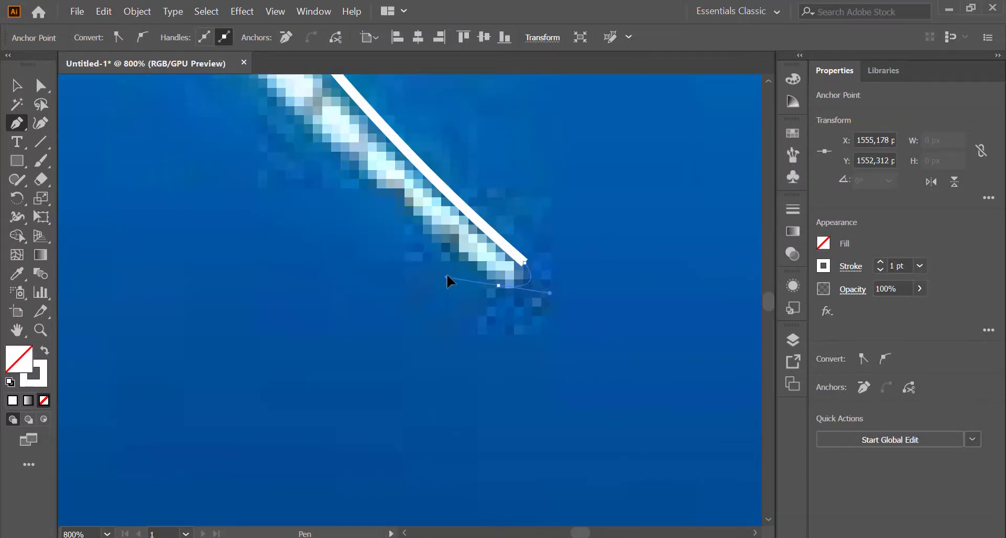
{"action": "scroll", "coordinate": [461, 280], "scroll_direction": "up", "scroll_amount": 4}
{"action": "scroll", "coordinate": [419, 277], "scroll_direction": "up", "scroll_amount": 1}
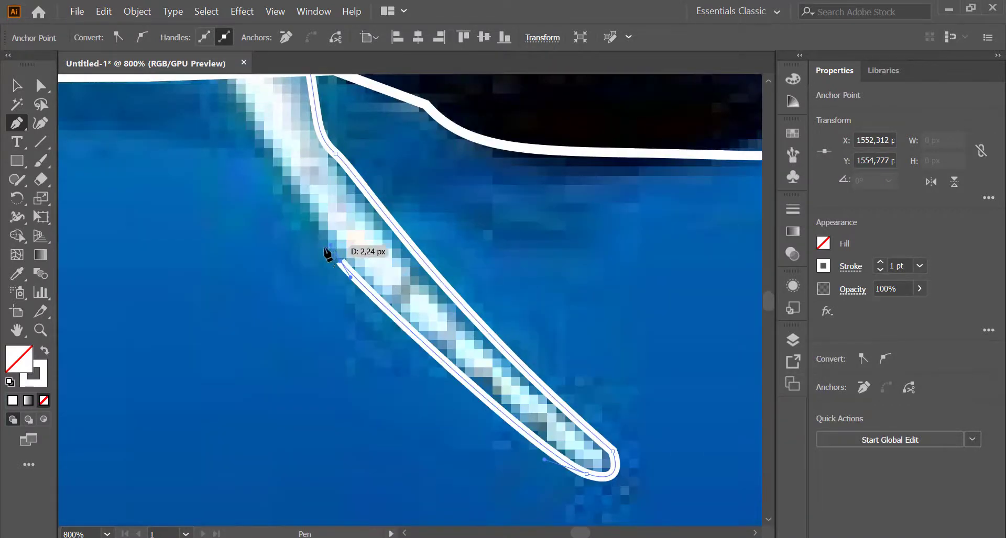
{"action": "scroll", "coordinate": [328, 256], "scroll_direction": "up", "scroll_amount": 5}
{"action": "left_click", "coordinate": [232, 282]}
{"action": "scroll", "coordinate": [175, 285], "scroll_direction": "up", "scroll_amount": 2}
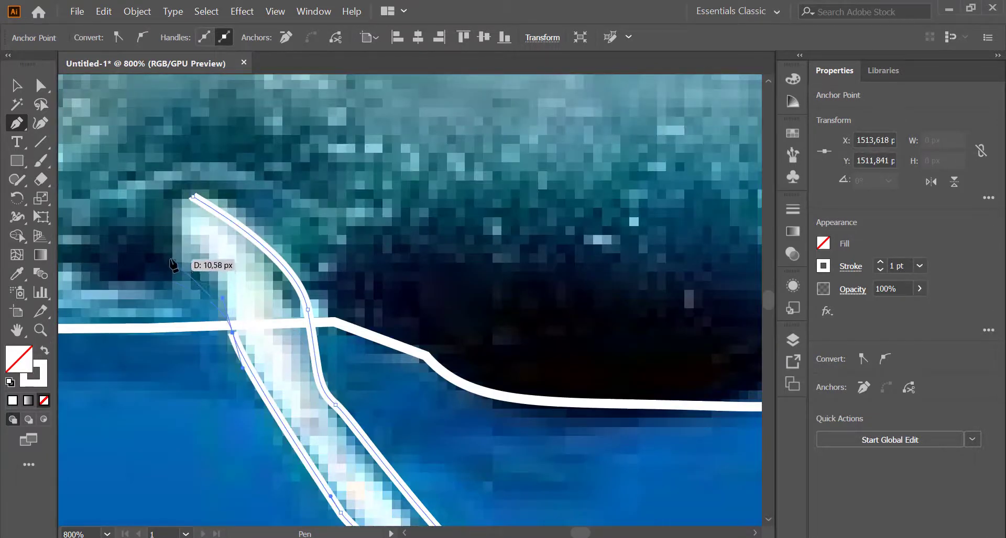
{"action": "left_click", "coordinate": [170, 258]}
{"action": "left_click", "coordinate": [171, 210]}
{"action": "left_click", "coordinate": [194, 197]}
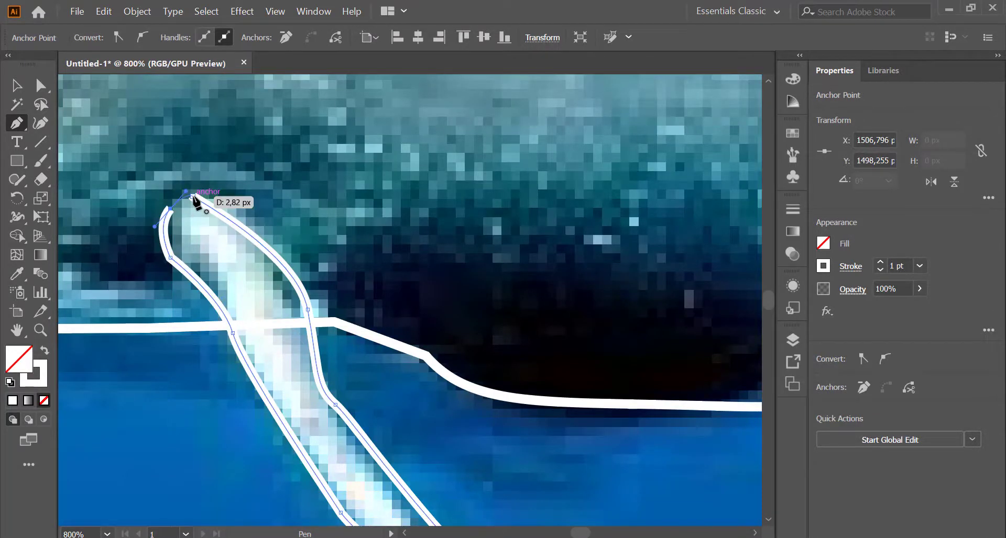
Step: Trace the mouth line across the body to the jaw tip, then select all traced paths
{"action": "scroll", "coordinate": [179, 220], "scroll_direction": "left", "scroll_amount": 2}
{"action": "scroll", "coordinate": [183, 235], "scroll_direction": "left", "scroll_amount": 5}
{"action": "scroll", "coordinate": [183, 241], "scroll_direction": "left", "scroll_amount": 4}
{"action": "scroll", "coordinate": [191, 265], "scroll_direction": "left", "scroll_amount": 5}
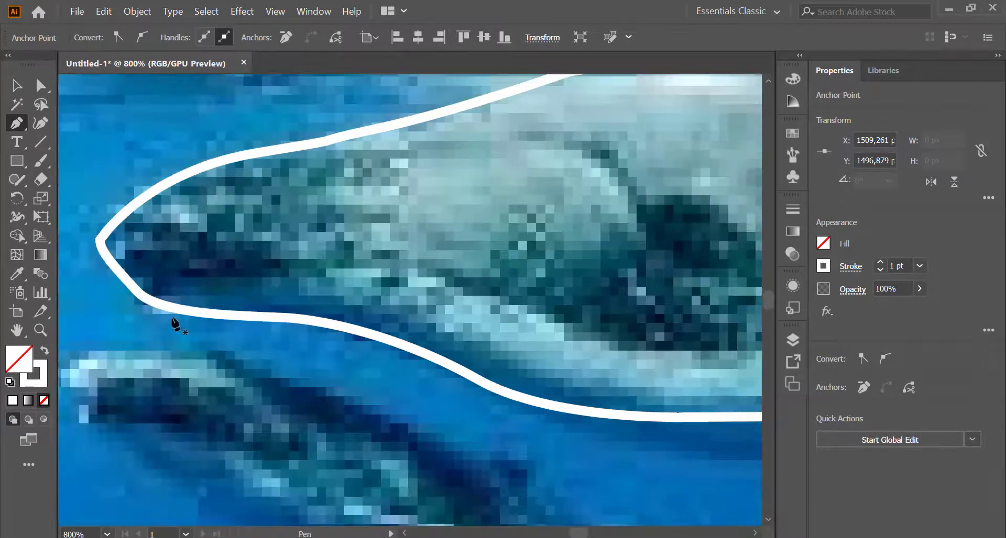
{"action": "left_click_drag", "start_coordinate": [385, 258], "coordinate": [400, 259]}
{"action": "scroll", "coordinate": [400, 262], "scroll_direction": "right", "scroll_amount": 3}
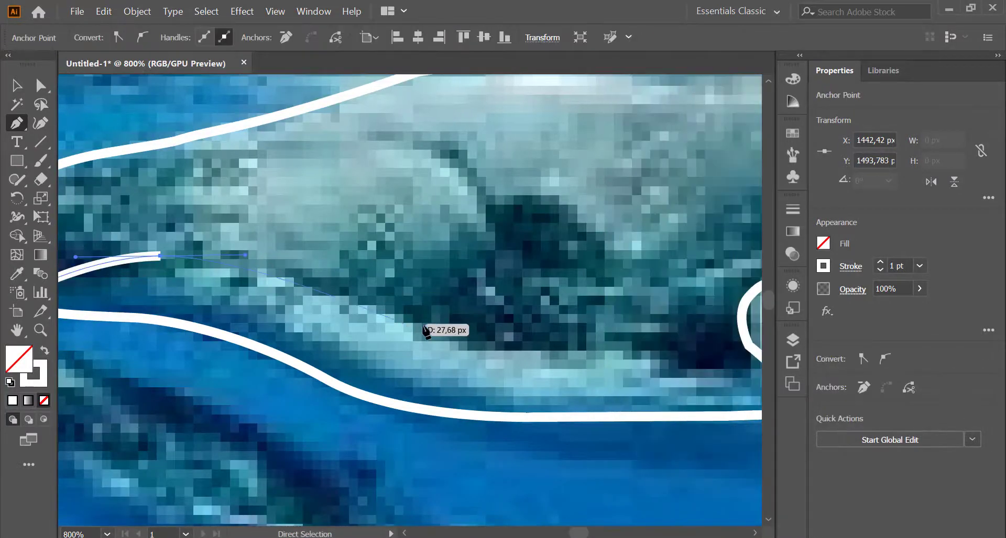
{"action": "left_click", "coordinate": [426, 326]}
{"action": "scroll", "coordinate": [581, 367], "scroll_direction": "left", "scroll_amount": 4}
{"action": "scroll", "coordinate": [639, 367], "scroll_direction": "right", "scroll_amount": 5}
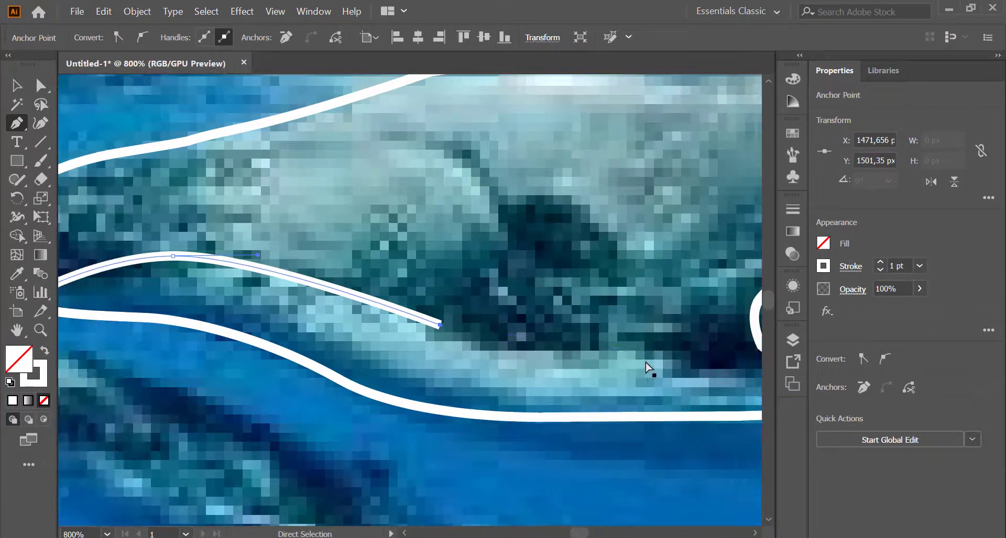
{"action": "left_click_drag", "start_coordinate": [649, 350], "coordinate": [671, 341]}
{"action": "left_click_drag", "start_coordinate": [741, 340], "coordinate": [760, 350]}
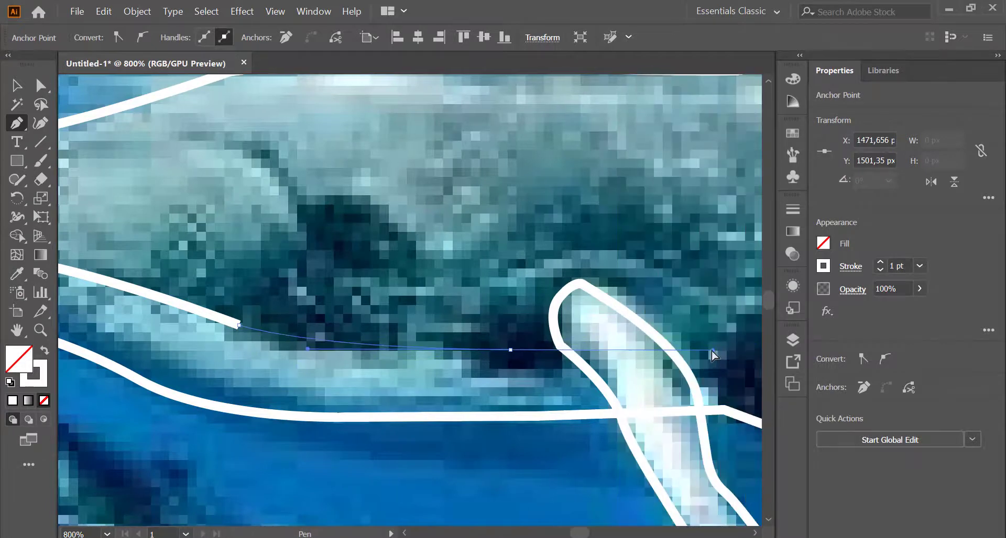
{"action": "scroll", "coordinate": [629, 411], "scroll_direction": "right", "scroll_amount": 3}
{"action": "left_click", "coordinate": [633, 460]}
{"action": "scroll", "coordinate": [472, 472], "scroll_direction": "left", "scroll_amount": 2}
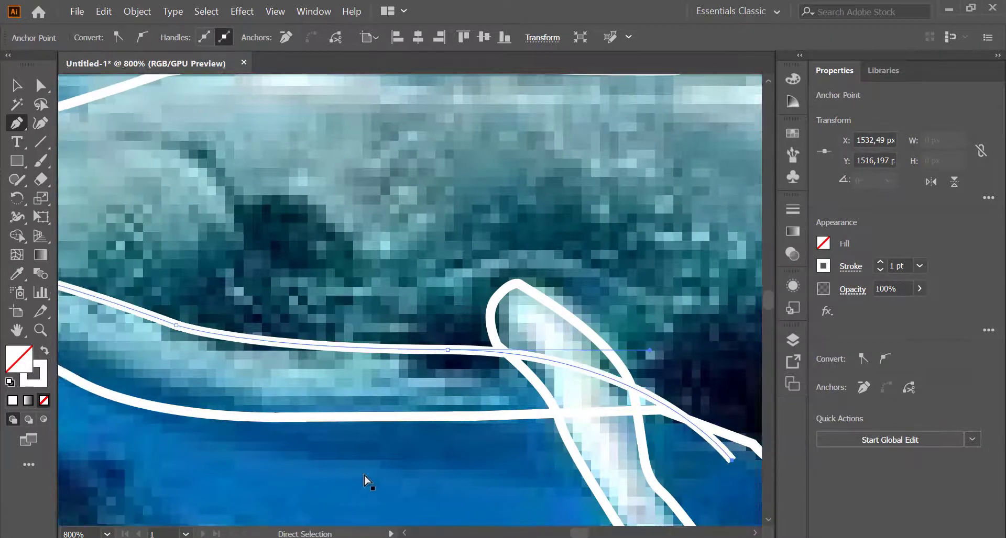
{"action": "scroll", "coordinate": [366, 482], "scroll_direction": "up", "scroll_amount": 2}
{"action": "scroll", "coordinate": [314, 419], "scroll_direction": "left", "scroll_amount": 3}
{"action": "left_click_drag", "start_coordinate": [158, 305], "coordinate": [159, 314]}
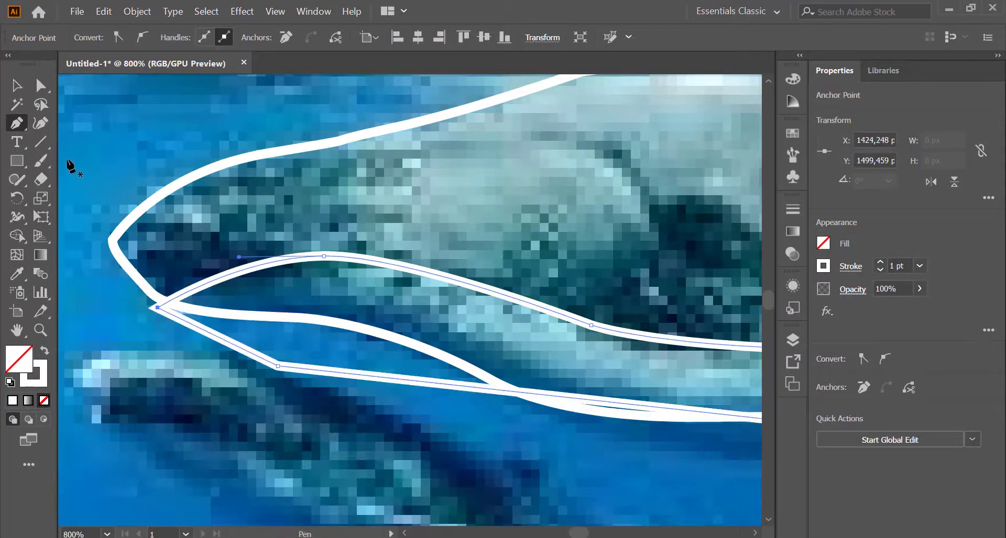
{"action": "key", "text": "v"}
{"action": "key", "text": "ctrl+a"}
Step: Merge path regions with Shape Builder, adjusting the jaw line path with Direct Selection
{"action": "key", "text": "shift+m"}
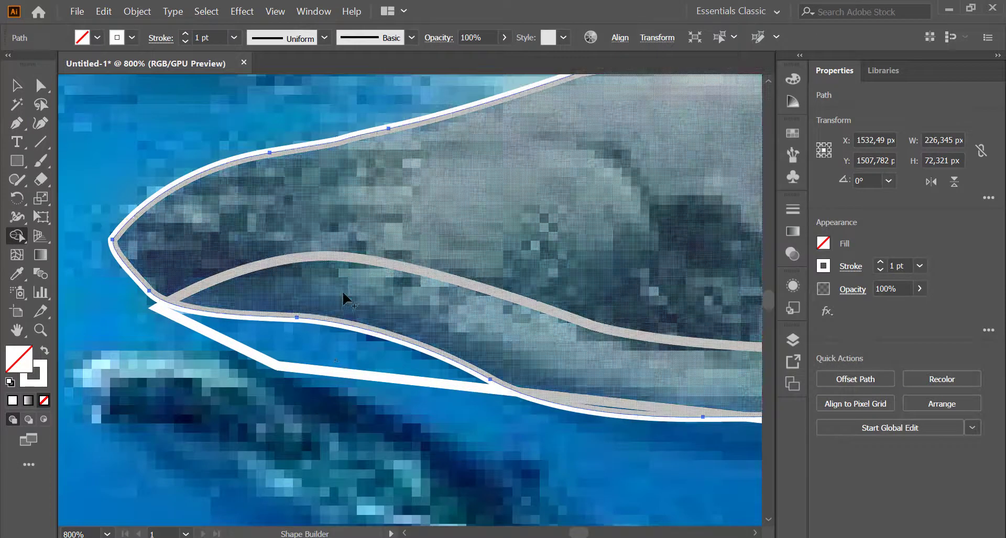
{"action": "scroll", "coordinate": [207, 358], "scroll_direction": "right", "scroll_amount": 5}
{"action": "key", "text": "a"}
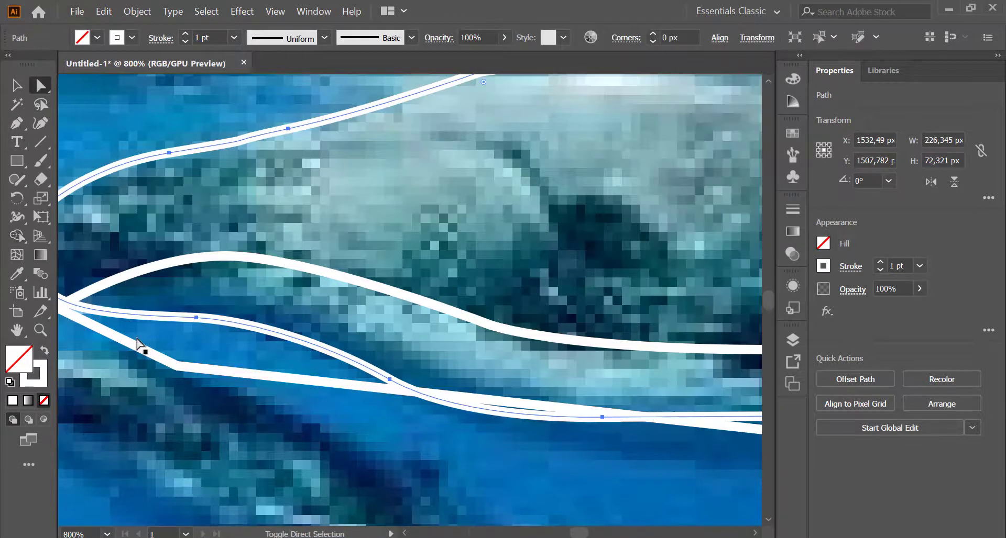
{"action": "left_click", "coordinate": [108, 329]}
{"action": "left_click", "coordinate": [17, 235]}
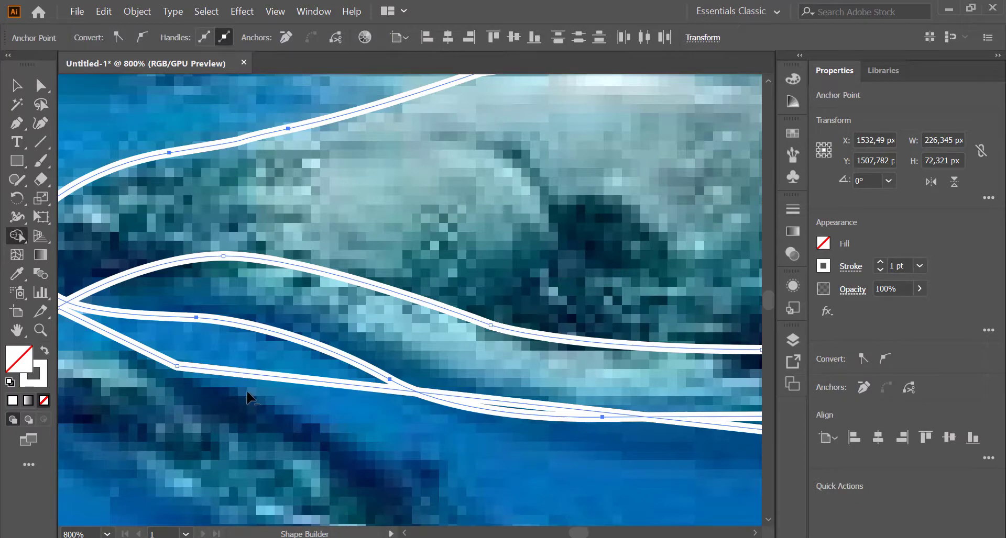
{"action": "scroll", "coordinate": [249, 397], "scroll_direction": "right", "scroll_amount": 4}
{"action": "scroll", "coordinate": [243, 378], "scroll_direction": "right", "scroll_amount": 3}
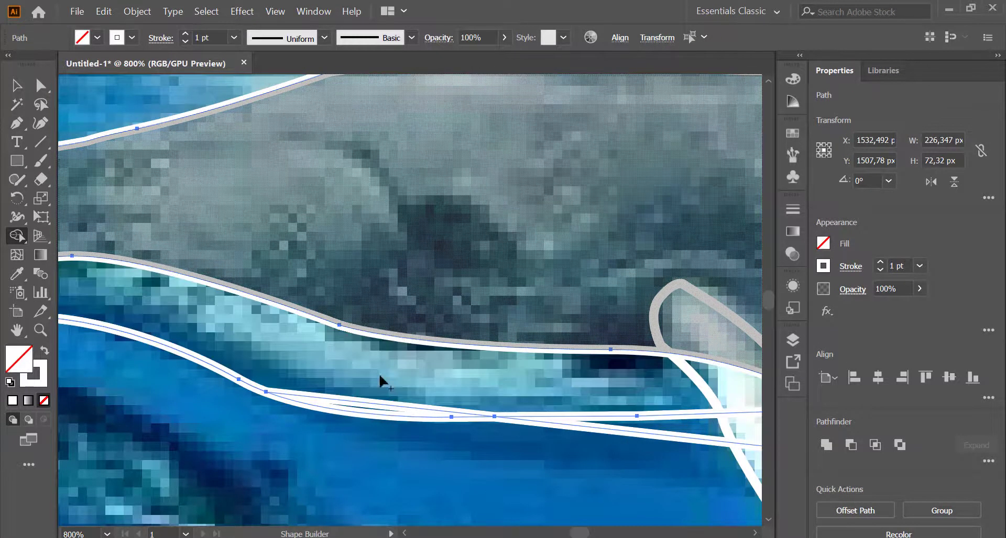
{"action": "scroll", "coordinate": [380, 383], "scroll_direction": "right", "scroll_amount": 4}
Step: Select the lower belly line paths and merge them into the whale outline with Shape Builder
{"action": "key", "text": "a"}
{"action": "left_click", "coordinate": [173, 407]}
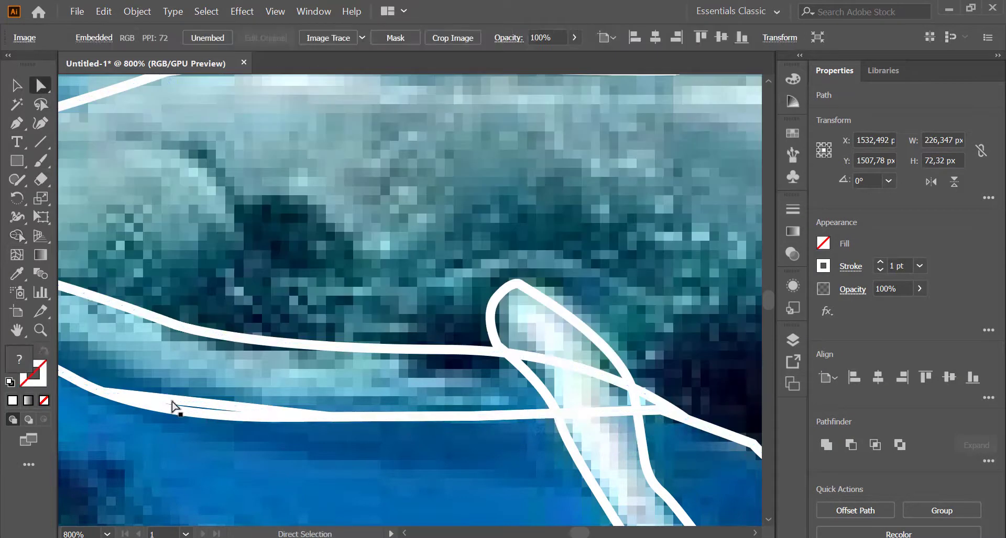
{"action": "scroll", "coordinate": [163, 419], "scroll_direction": "left", "scroll_amount": 3}
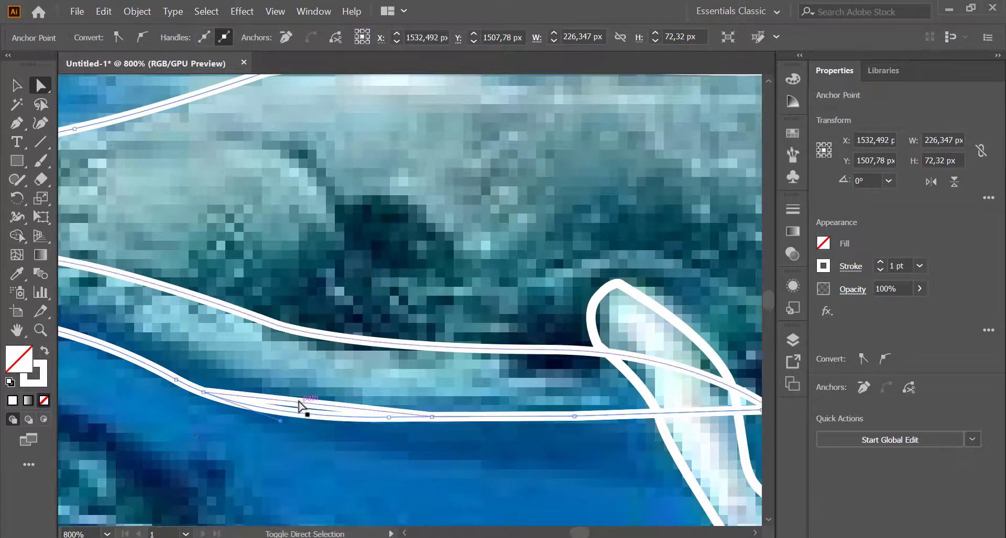
{"action": "left_click", "coordinate": [297, 407], "text": "shift"}
{"action": "left_click", "coordinate": [27, 239]}
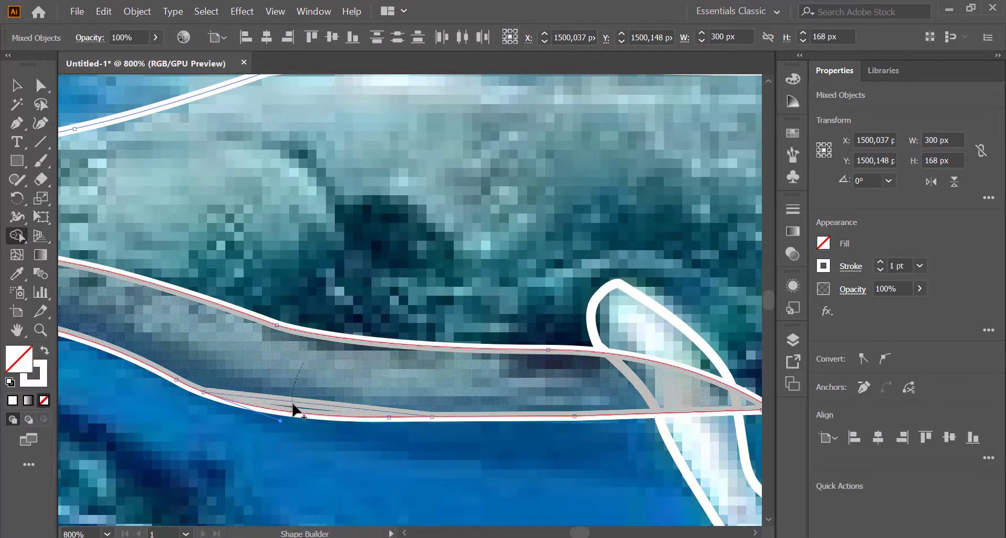
{"action": "scroll", "coordinate": [358, 429], "scroll_direction": "right", "scroll_amount": 5}
Step: Zoom out and back in to review the merged shapes around the whale's belly
{"action": "key", "text": "a"}
{"action": "key", "text": "ctrl+minus"}
{"action": "key", "text": "ctrl+minus"}
{"action": "key", "text": "ctrl+minus"}
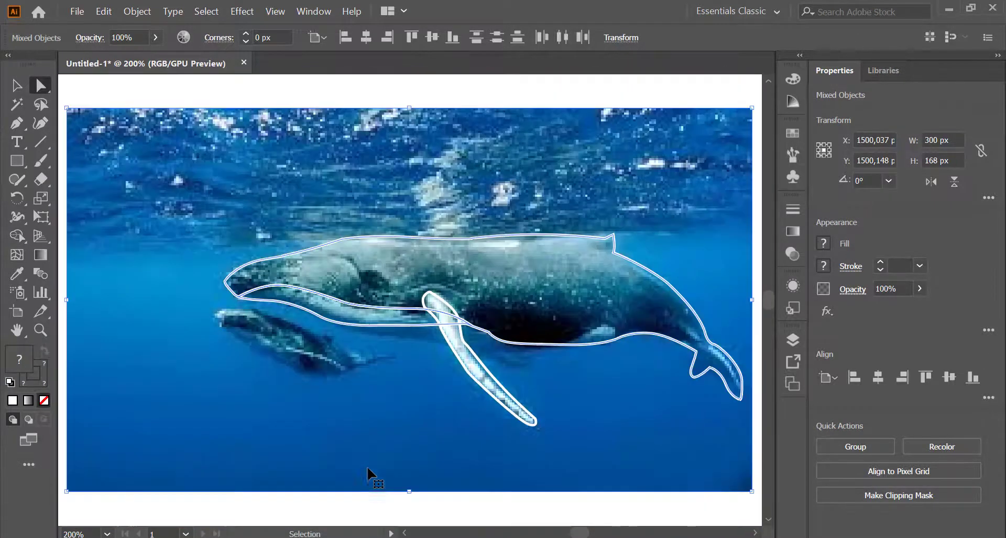
{"action": "key", "text": "ctrl+plus"}
{"action": "key", "text": "ctrl+plus"}
{"action": "key", "text": "ctrl+plus"}
{"action": "scroll", "coordinate": [512, 370], "scroll_direction": "right", "scroll_amount": 10}
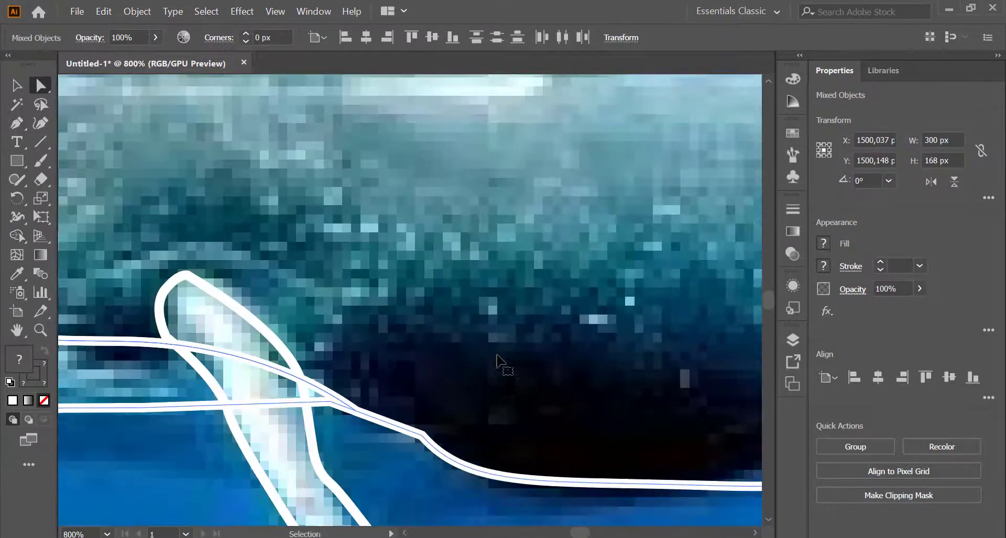
{"action": "scroll", "coordinate": [513, 378], "scroll_direction": "right", "scroll_amount": 8}
{"action": "scroll", "coordinate": [513, 378], "scroll_direction": "left", "scroll_amount": 2}
Step: Draw a closed Pen outline around the dark belly patch beside the flipper
{"action": "left_click", "coordinate": [18, 125]}
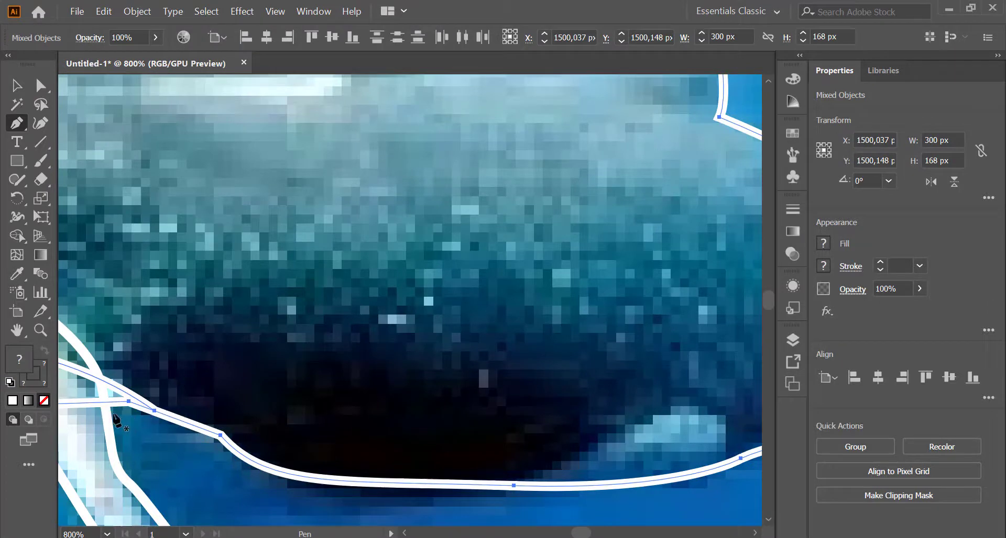
{"action": "left_click", "coordinate": [113, 413]}
{"action": "left_click_drag", "start_coordinate": [262, 280], "coordinate": [375, 262]}
{"action": "left_click_drag", "start_coordinate": [554, 360], "coordinate": [577, 384]}
{"action": "scroll", "coordinate": [609, 411], "scroll_direction": "down", "scroll_amount": 1}
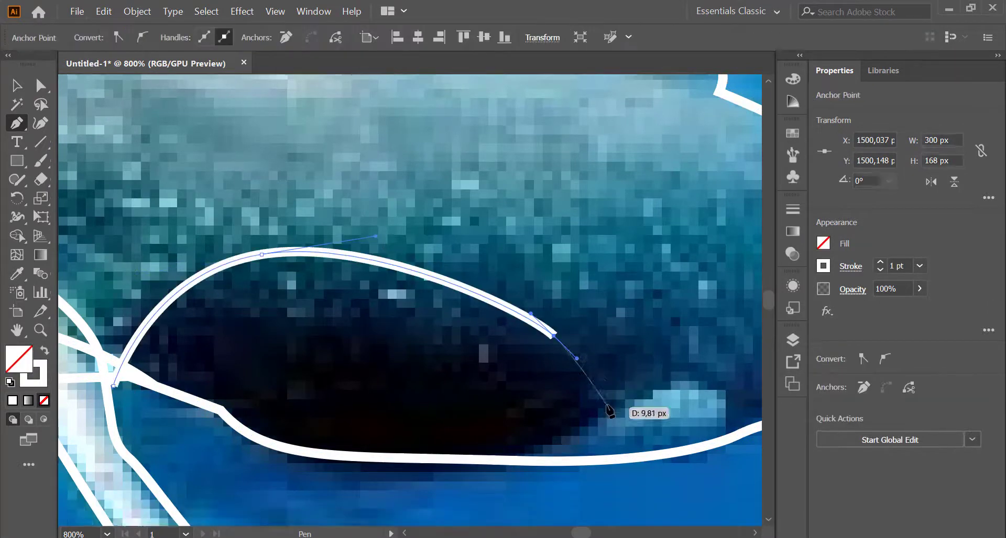
{"action": "scroll", "coordinate": [609, 411], "scroll_direction": "down", "scroll_amount": 2}
{"action": "left_click", "coordinate": [638, 427], "text": "ctrl"}
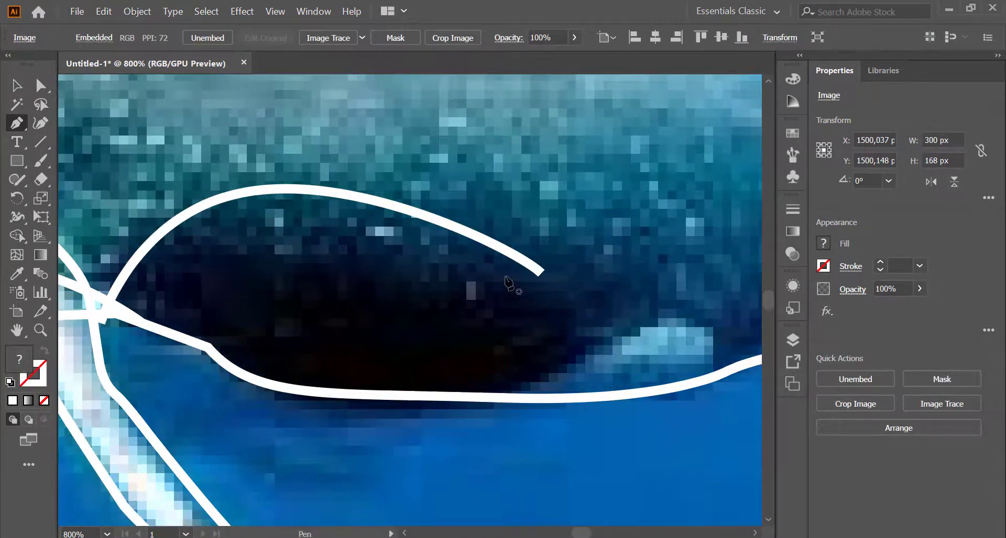
{"action": "left_click_drag", "start_coordinate": [643, 418], "coordinate": [658, 450]}
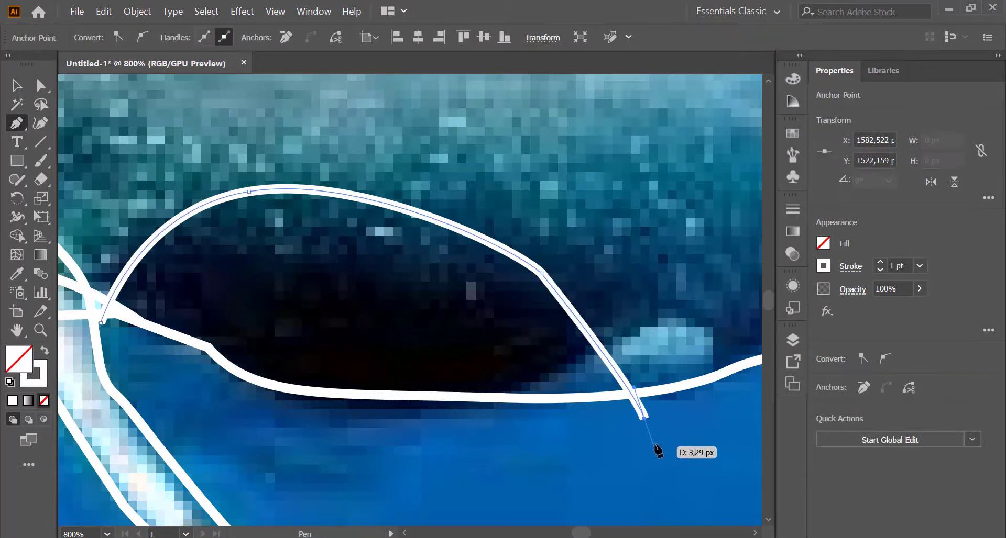
{"action": "left_click", "coordinate": [317, 450]}
{"action": "left_click", "coordinate": [101, 323]}
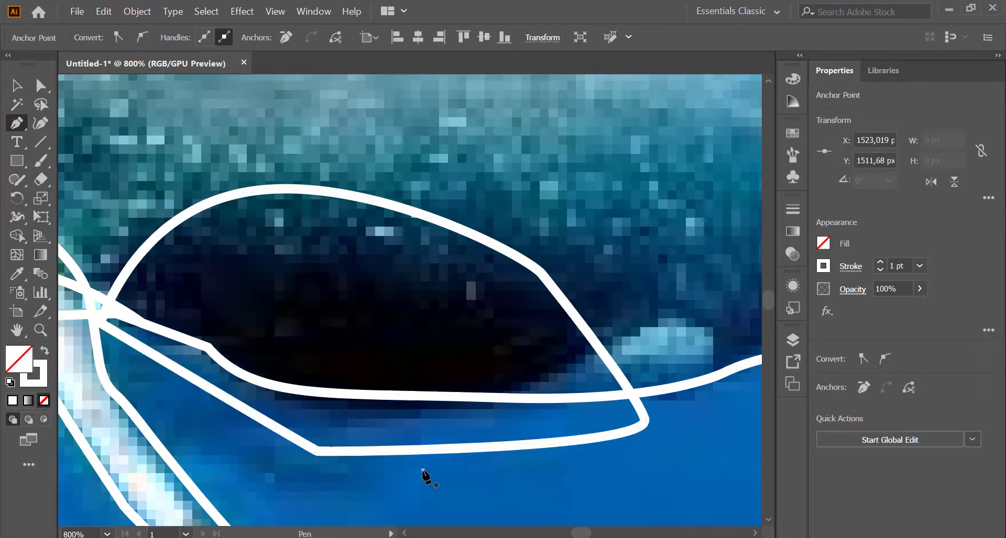
Step: Draw a second closed outline to the right and select it with the upper outline
{"action": "left_click_drag", "start_coordinate": [520, 418], "coordinate": [623, 333]}
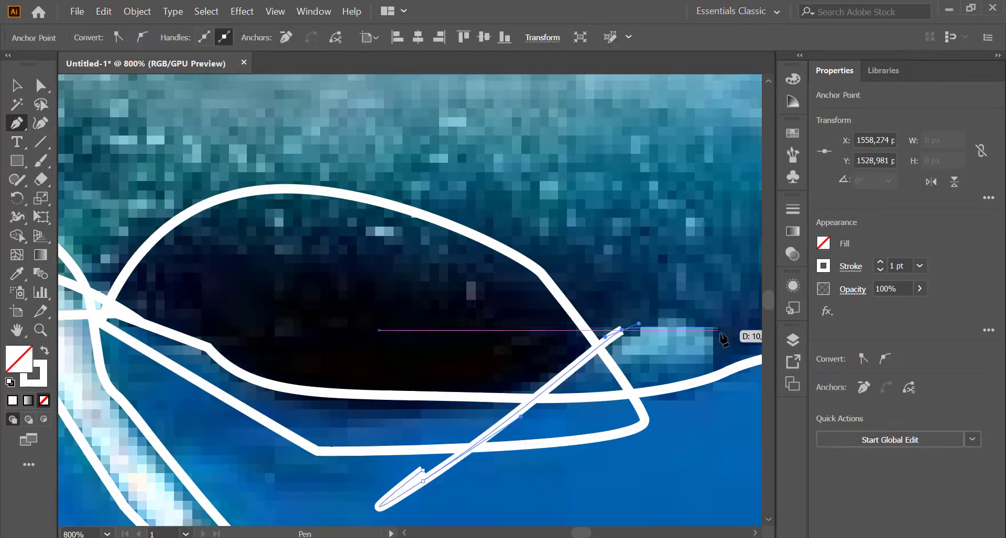
{"action": "left_click_drag", "start_coordinate": [720, 334], "coordinate": [723, 359]}
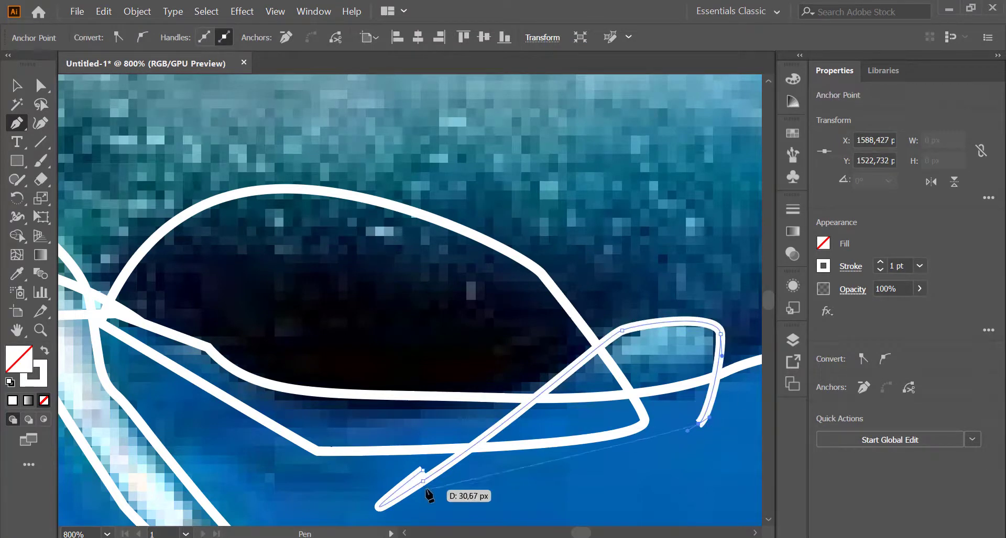
{"action": "left_click", "coordinate": [423, 471]}
{"action": "key", "text": "a"}
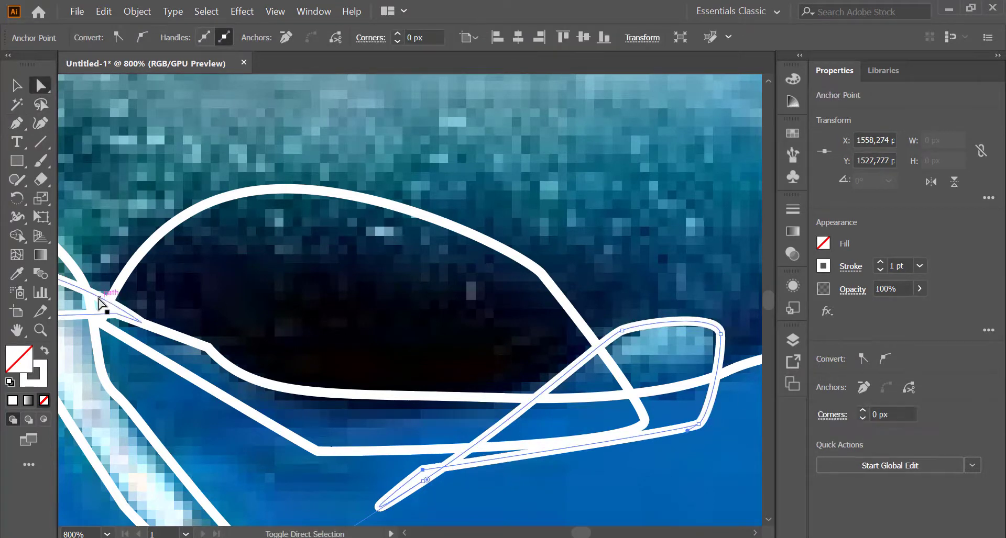
{"action": "left_click", "coordinate": [126, 274], "text": "shift"}
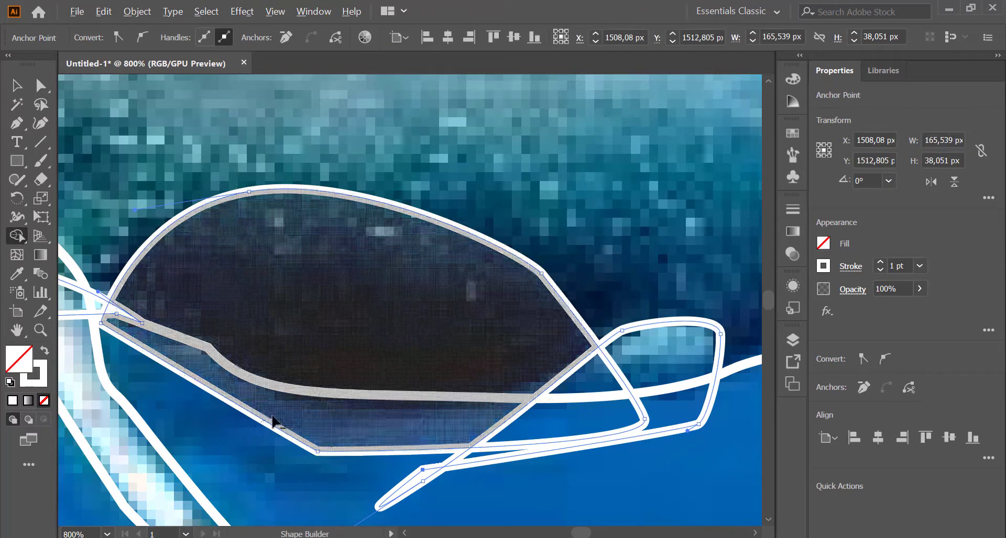
Step: Select the belly outlines and delete the stray stroke pieces below the belly with Shape Builder
{"action": "key", "text": "ctrl+z"}
{"action": "key", "text": "ctrl+shift+z"}
{"action": "left_click", "coordinate": [548, 359]}
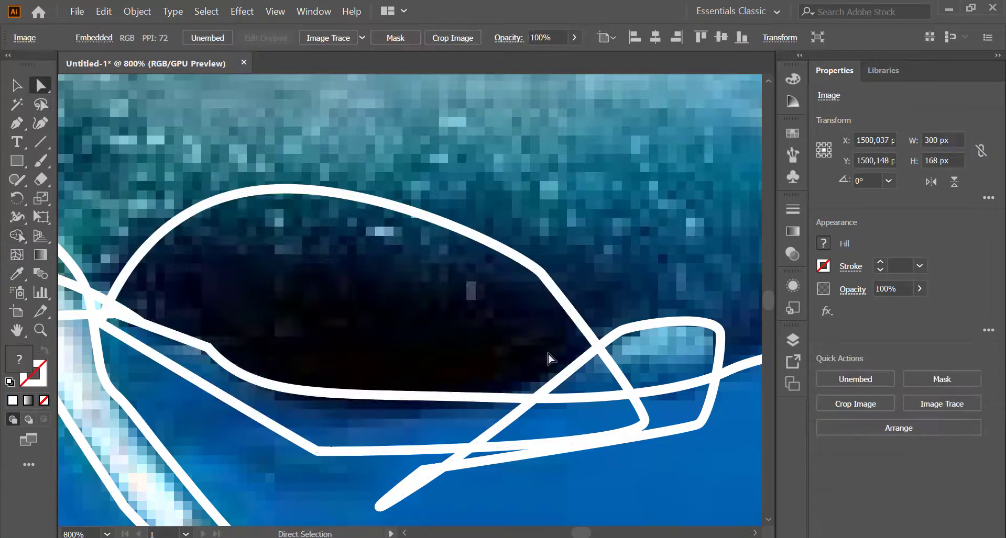
{"action": "left_click", "coordinate": [583, 328]}
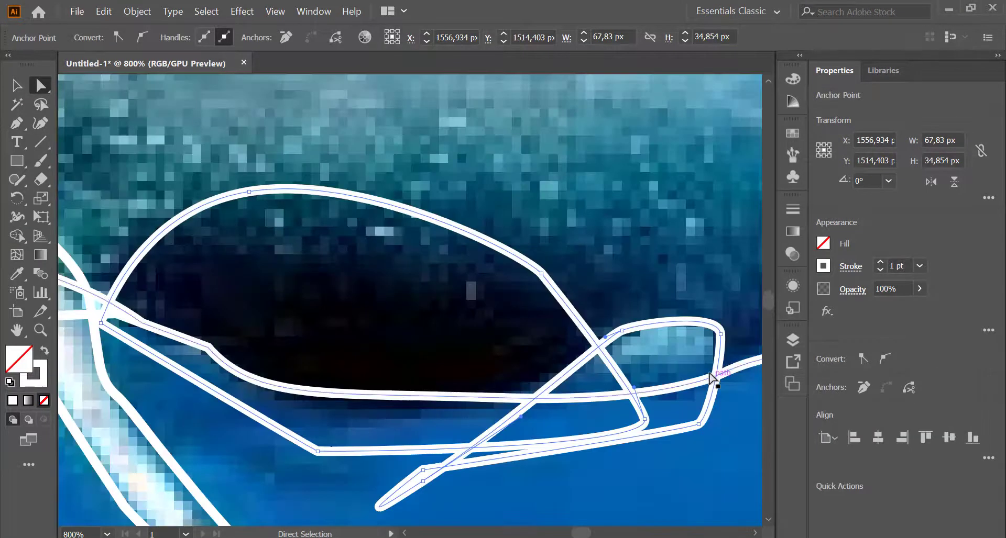
{"action": "scroll", "coordinate": [711, 377], "scroll_direction": "right", "scroll_amount": 2}
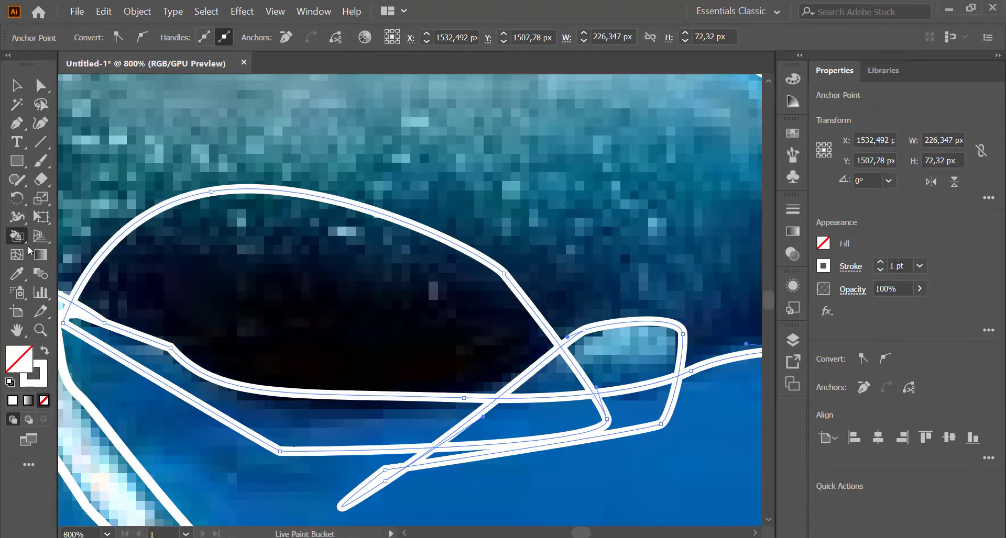
{"action": "left_click", "coordinate": [17, 235]}
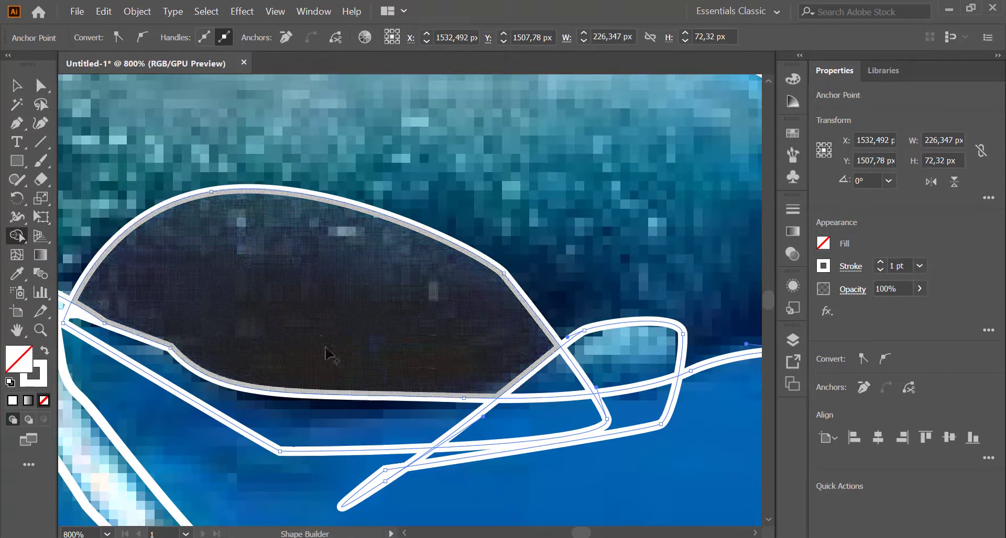
{"action": "left_click", "coordinate": [511, 461], "text": "alt"}
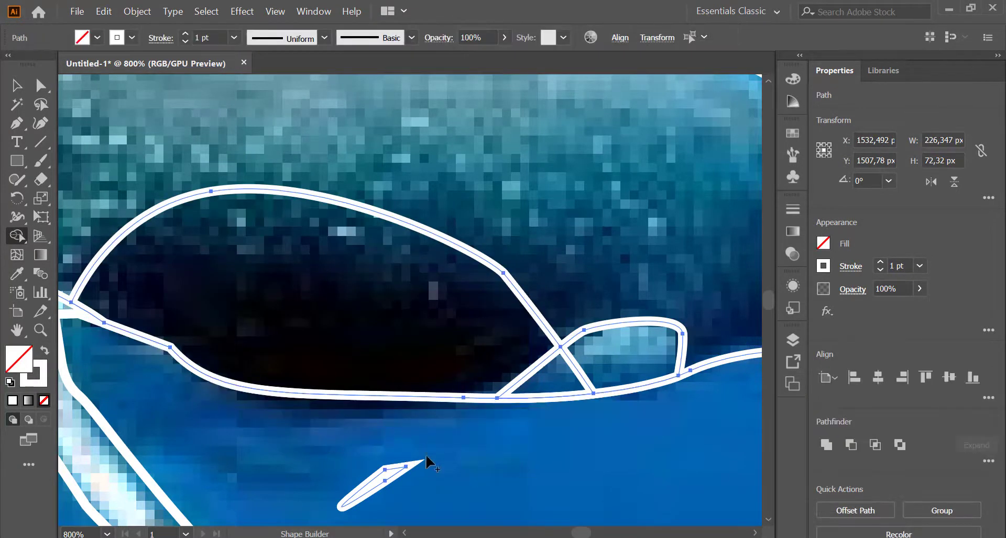
{"action": "left_click", "coordinate": [355, 495], "text": "alt"}
{"action": "scroll", "coordinate": [505, 357], "scroll_direction": "down", "scroll_amount": 2}
Step: Deselect the finished belly outline and move the view up to the calf
{"action": "scroll", "coordinate": [505, 357], "scroll_direction": "down", "scroll_amount": 2}
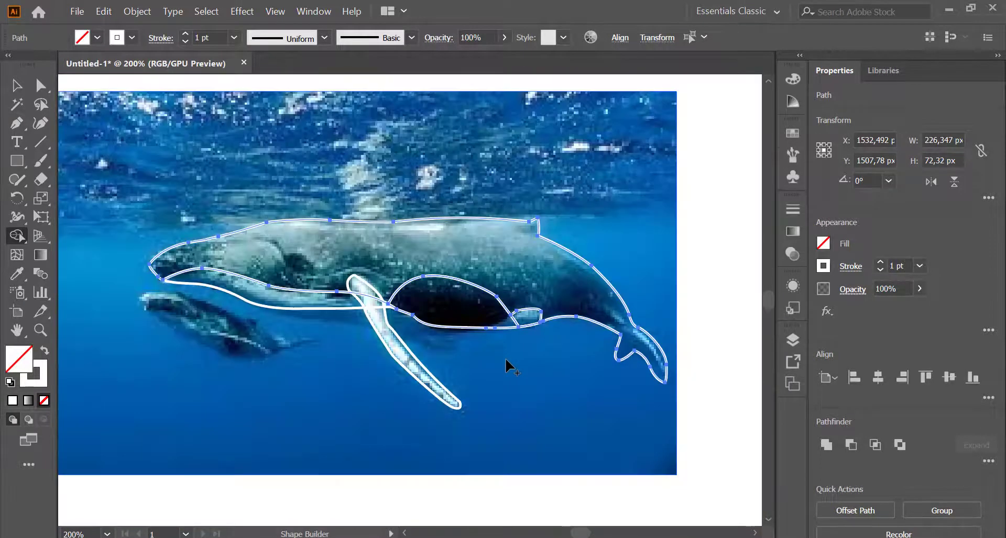
{"action": "key", "text": "a"}
{"action": "left_click", "coordinate": [516, 382]}
{"action": "scroll", "coordinate": [268, 380], "scroll_direction": "up", "scroll_amount": 2}
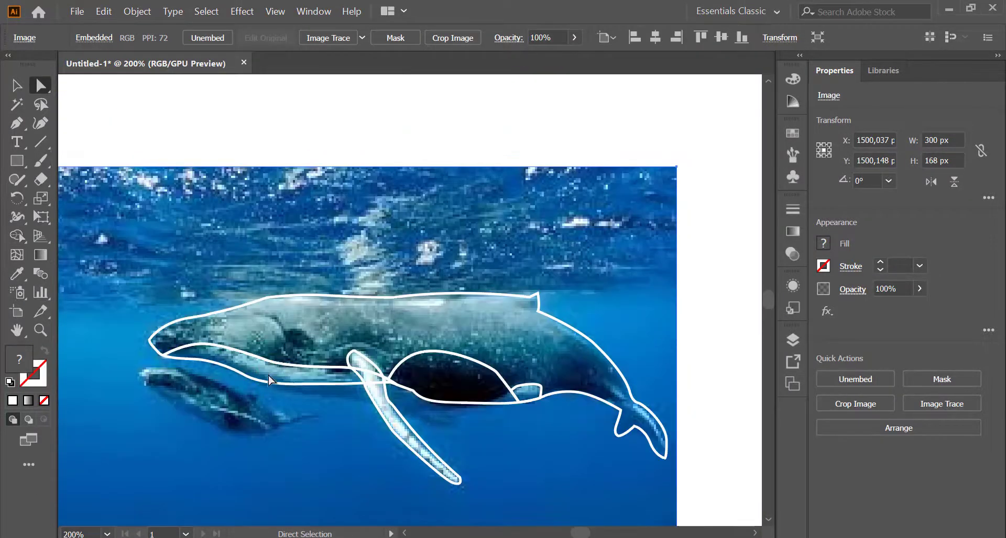
{"action": "scroll", "coordinate": [285, 393], "scroll_direction": "up", "scroll_amount": 1}
{"action": "scroll", "coordinate": [284, 392], "scroll_direction": "up", "scroll_amount": 1}
{"action": "scroll", "coordinate": [284, 390], "scroll_direction": "up", "scroll_amount": 1}
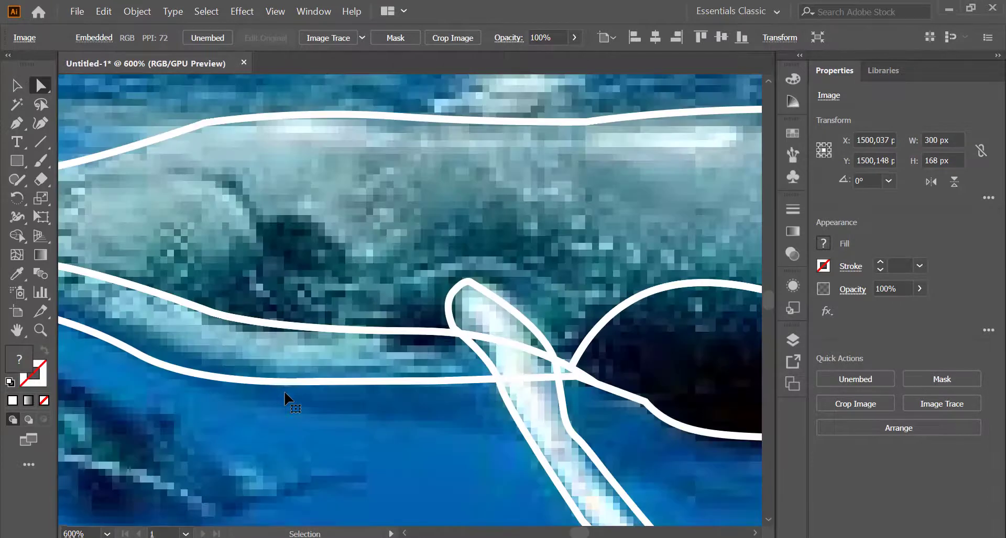
{"action": "scroll", "coordinate": [284, 391], "scroll_direction": "left", "scroll_amount": 5}
{"action": "scroll", "coordinate": [231, 407], "scroll_direction": "up", "scroll_amount": 1}
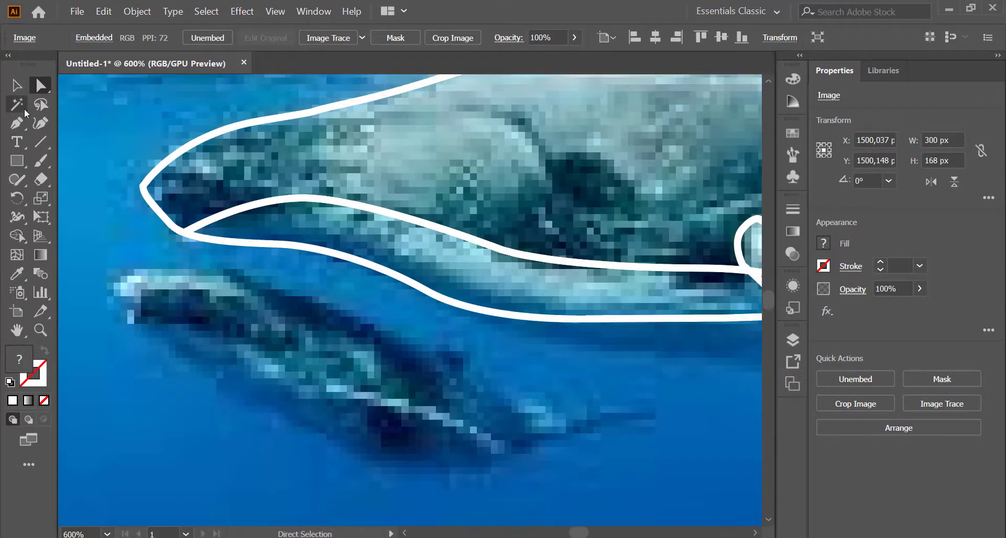
Step: Trace the calf's body from its back around the tail fluke and belly to its head
{"action": "left_click_drag", "start_coordinate": [232, 272], "coordinate": [316, 294]}
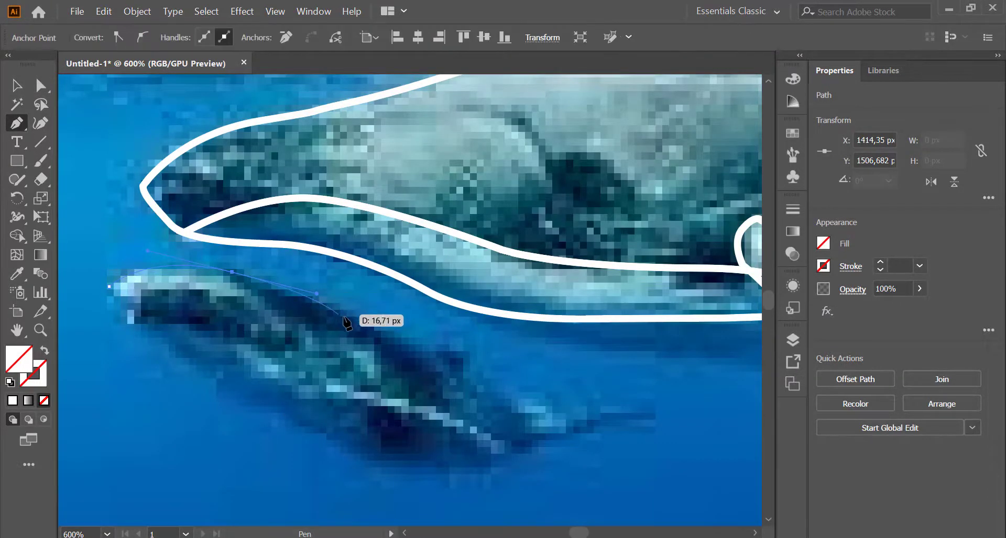
{"action": "left_click", "coordinate": [514, 400]}
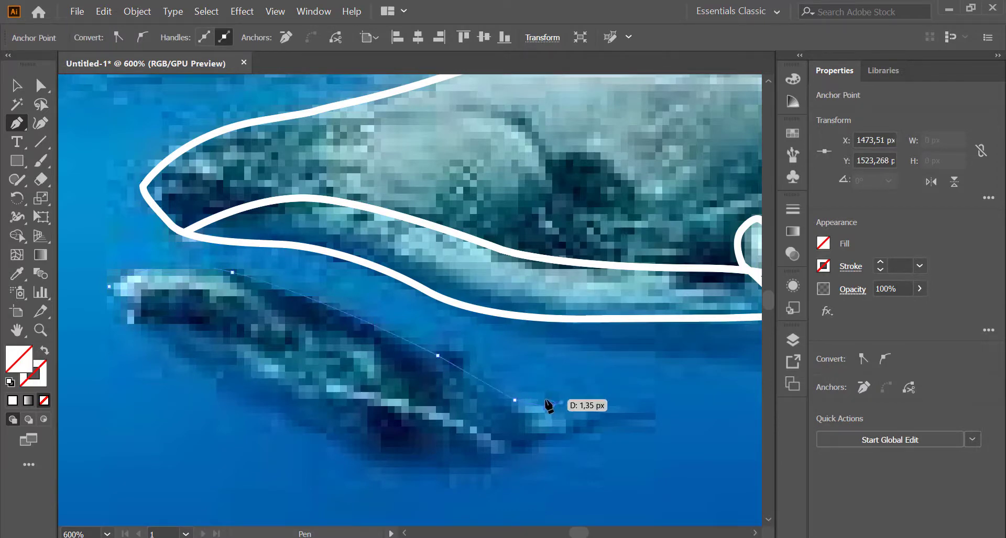
{"action": "left_click_drag", "start_coordinate": [588, 407], "coordinate": [602, 422]}
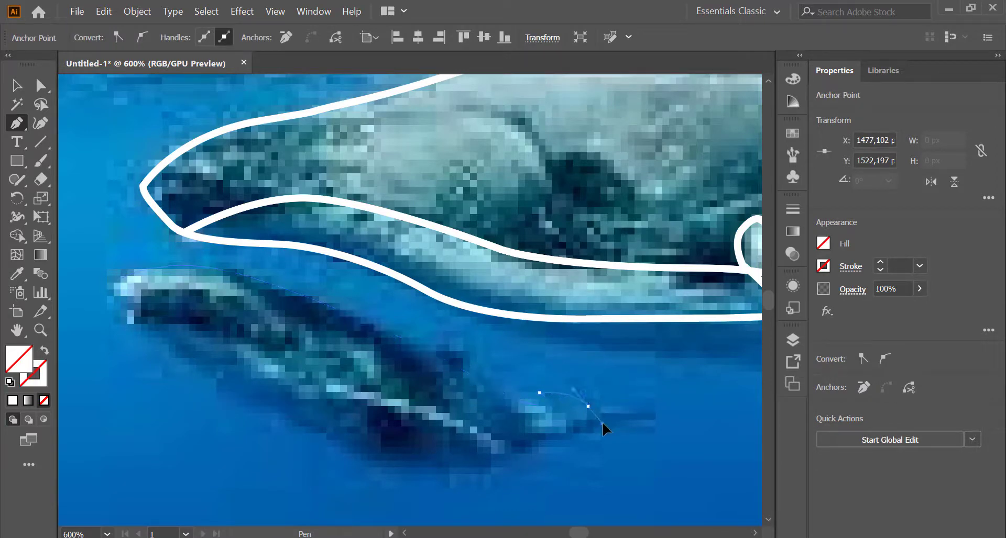
{"action": "left_click_drag", "start_coordinate": [662, 407], "coordinate": [676, 425]}
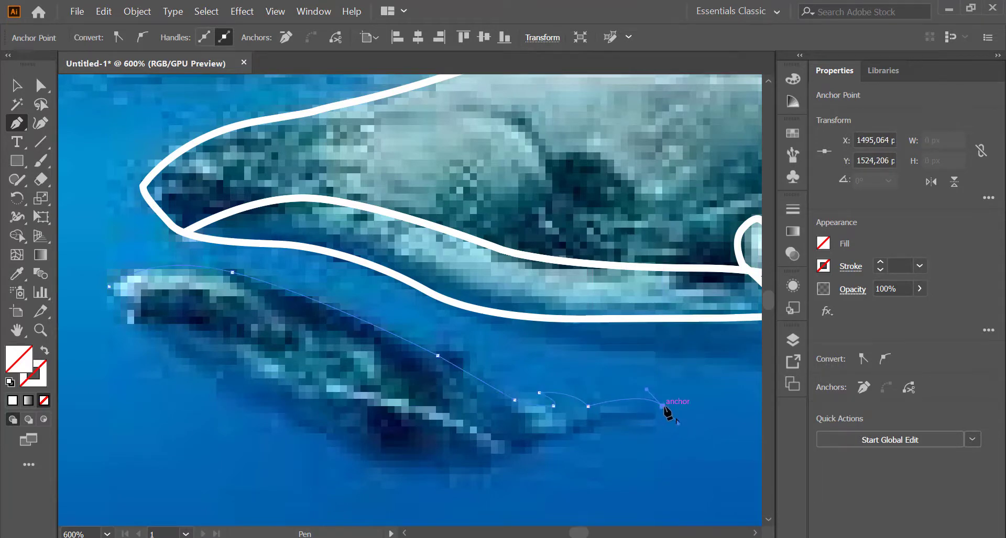
{"action": "left_click_drag", "start_coordinate": [609, 423], "coordinate": [568, 421]}
{"action": "left_click_drag", "start_coordinate": [493, 464], "coordinate": [465, 465]}
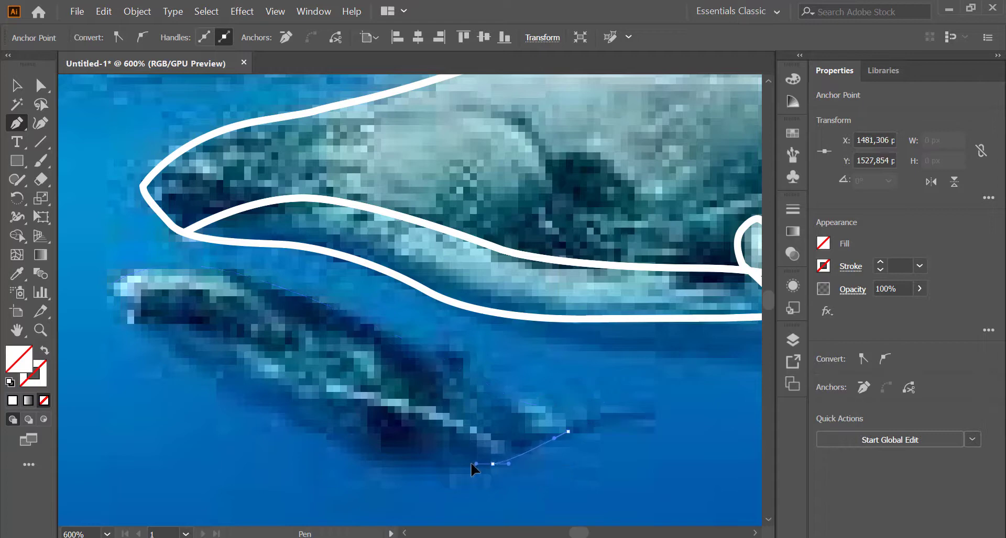
{"action": "mouse_move", "coordinate": [331, 437]}
{"action": "left_mouse_down"}
{"action": "mouse_move", "coordinate": [294, 398]}
{"action": "mouse_move", "coordinate": [254, 400]}
{"action": "left_mouse_up"}
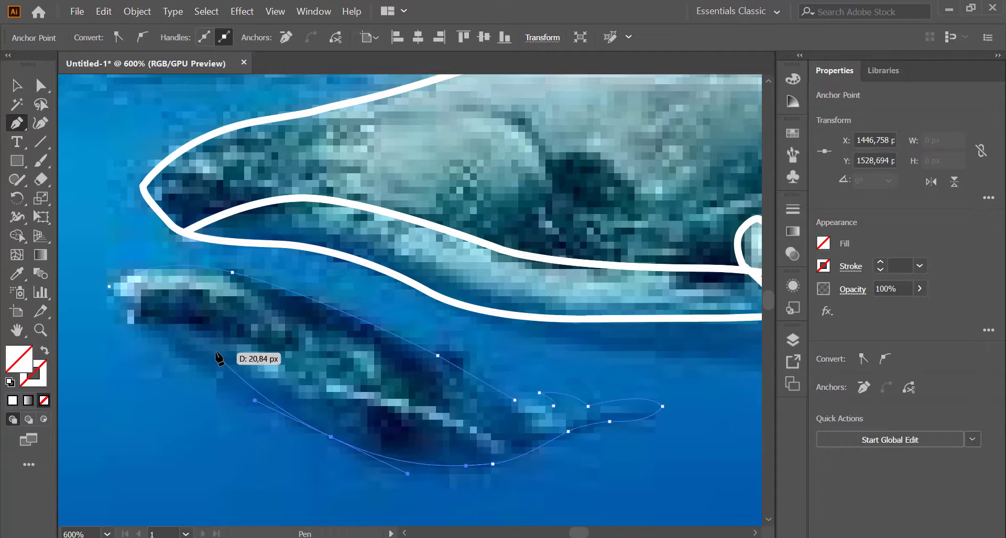
{"action": "left_click_drag", "start_coordinate": [138, 327], "coordinate": [112, 287]}
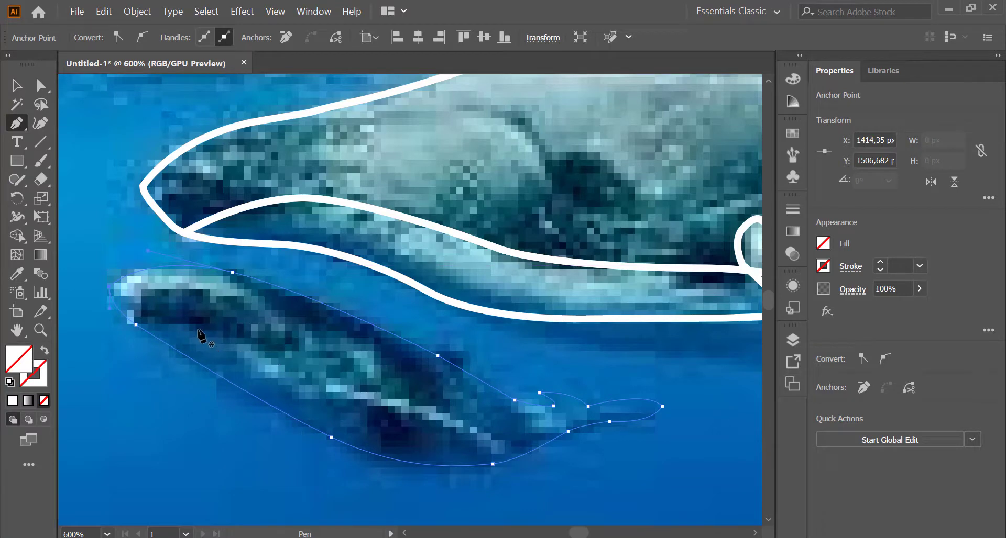
Step: Draw a separate closed outline for the calf's flipper
{"action": "left_click_drag", "start_coordinate": [117, 331], "coordinate": [253, 351]}
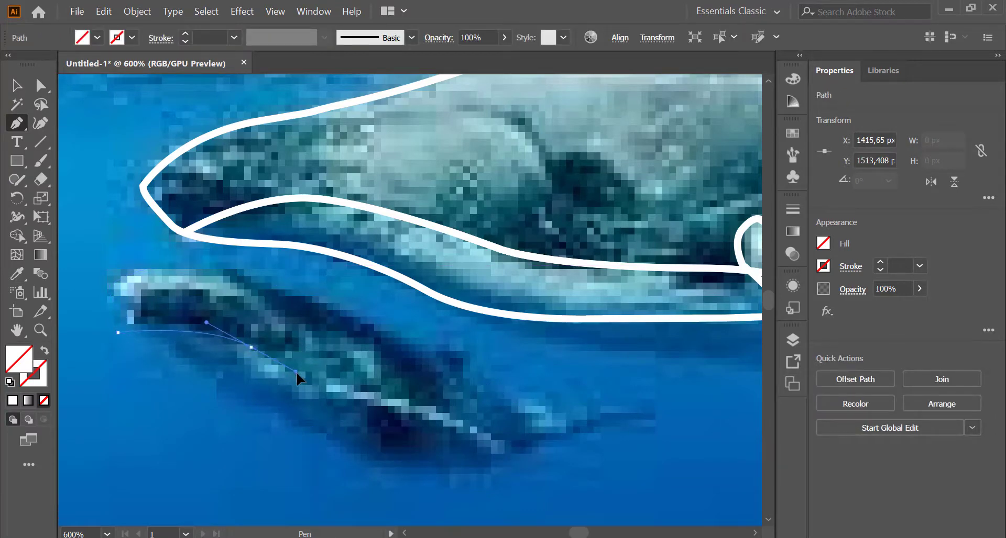
{"action": "left_click_drag", "start_coordinate": [369, 441], "coordinate": [362, 472]}
{"action": "left_click", "coordinate": [329, 488]}
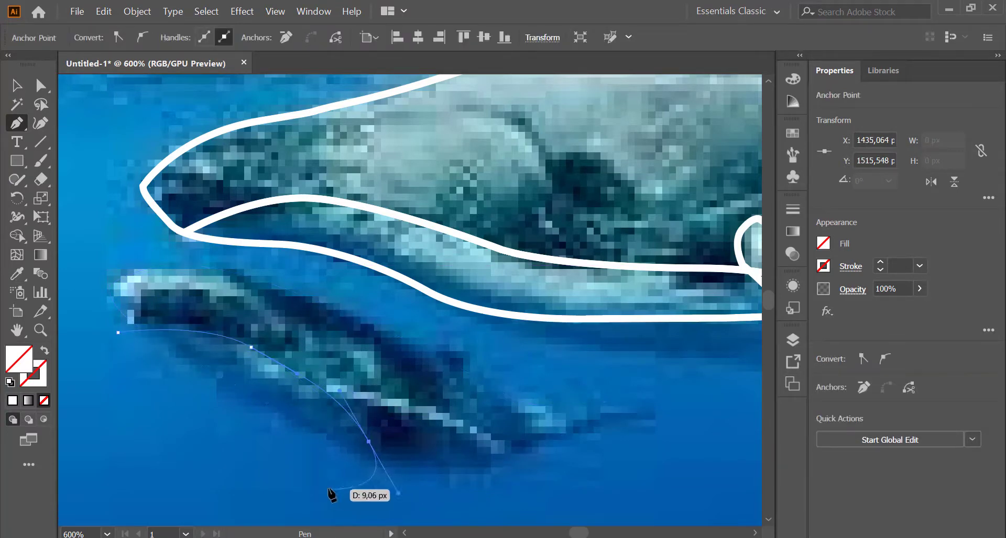
{"action": "left_click", "coordinate": [101, 375]}
{"action": "left_click", "coordinate": [117, 332]}
Step: Give the calf shapes the white outline style with the Eyedropper
{"action": "key", "text": "a"}
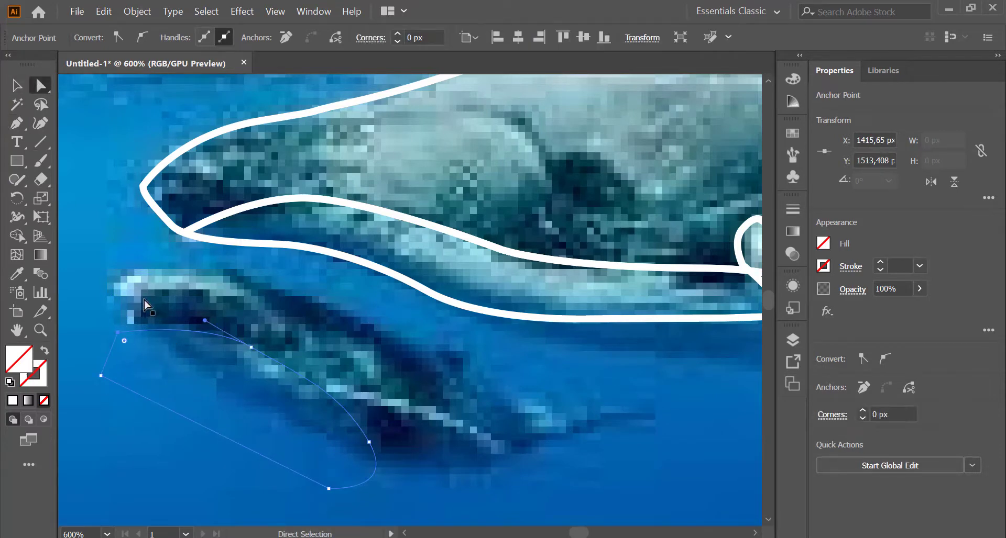
{"action": "left_click", "coordinate": [130, 290]}
{"action": "left_click", "coordinate": [17, 273]}
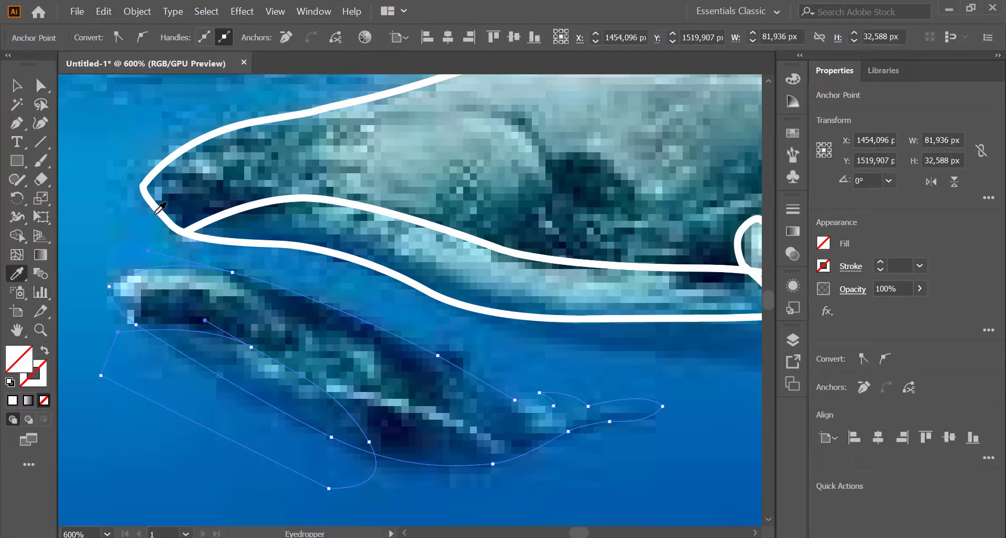
{"action": "left_click", "coordinate": [159, 208]}
{"action": "left_click", "coordinate": [44, 87]}
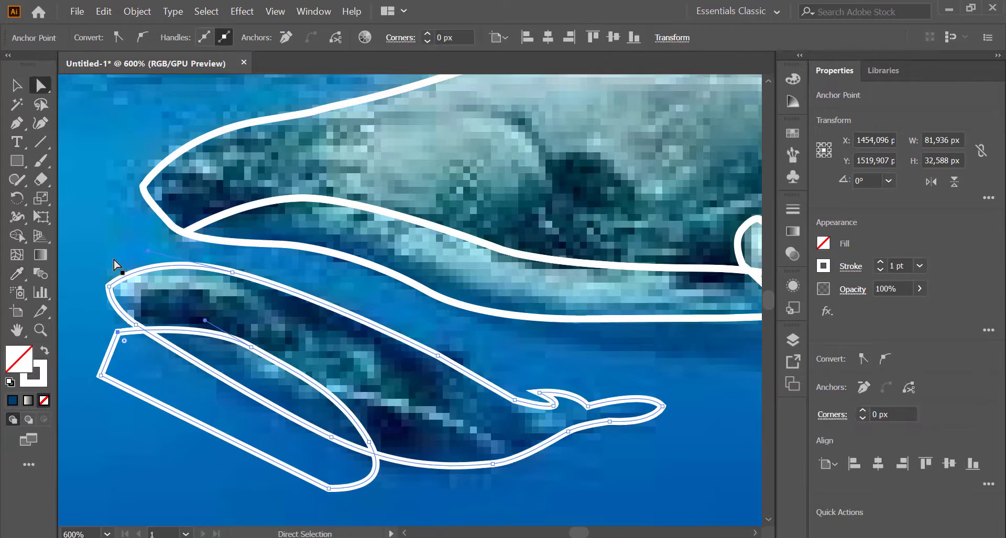
{"action": "scroll", "coordinate": [140, 323], "scroll_direction": "down", "scroll_amount": 1}
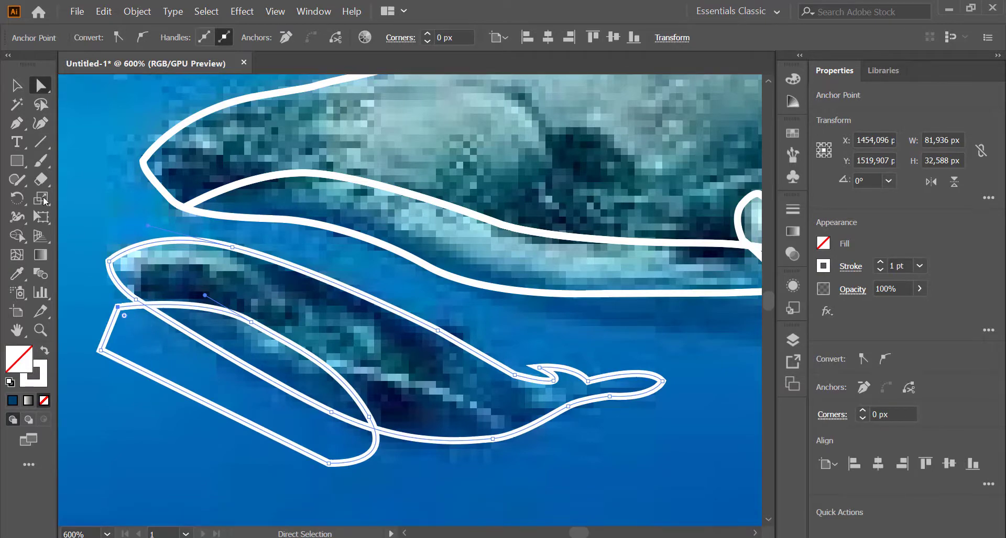
Step: Draw a closed curved detail line inside the calf
{"action": "key", "text": "p"}
{"action": "left_click", "coordinate": [246, 331]}
{"action": "left_click_drag", "start_coordinate": [307, 371], "coordinate": [373, 385]}
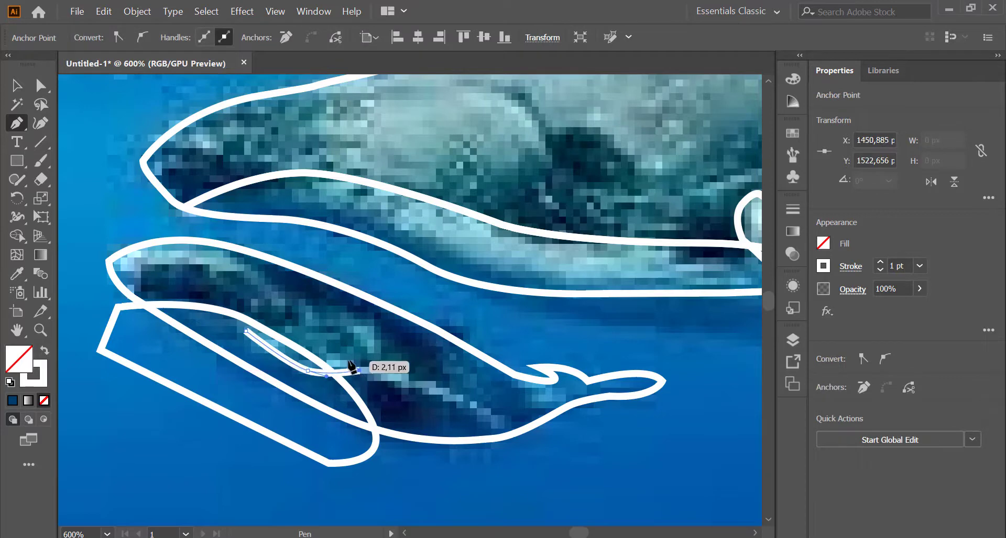
{"action": "left_click_drag", "start_coordinate": [270, 330], "coordinate": [331, 352]}
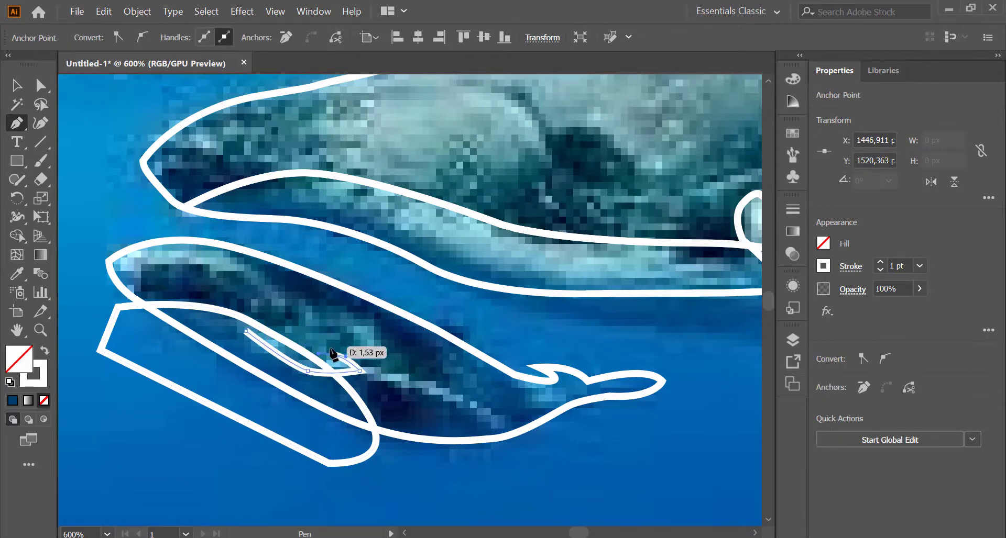
{"action": "left_click_drag", "start_coordinate": [246, 331], "coordinate": [224, 333]}
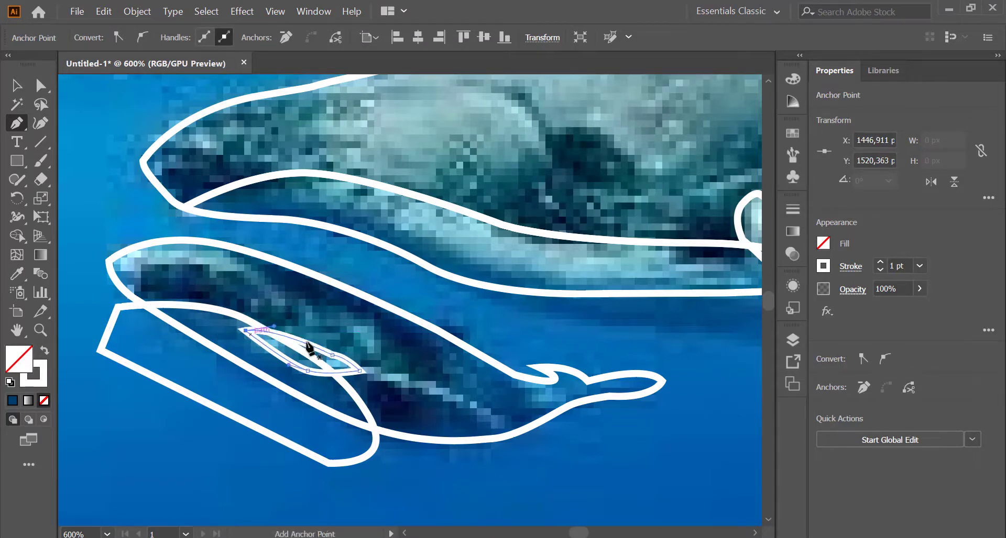
Step: Select the calf outlines and delete the stray parallelogram piece below the calf with Shape Builder
{"action": "key", "text": "a"}
{"action": "left_click", "coordinate": [411, 419]}
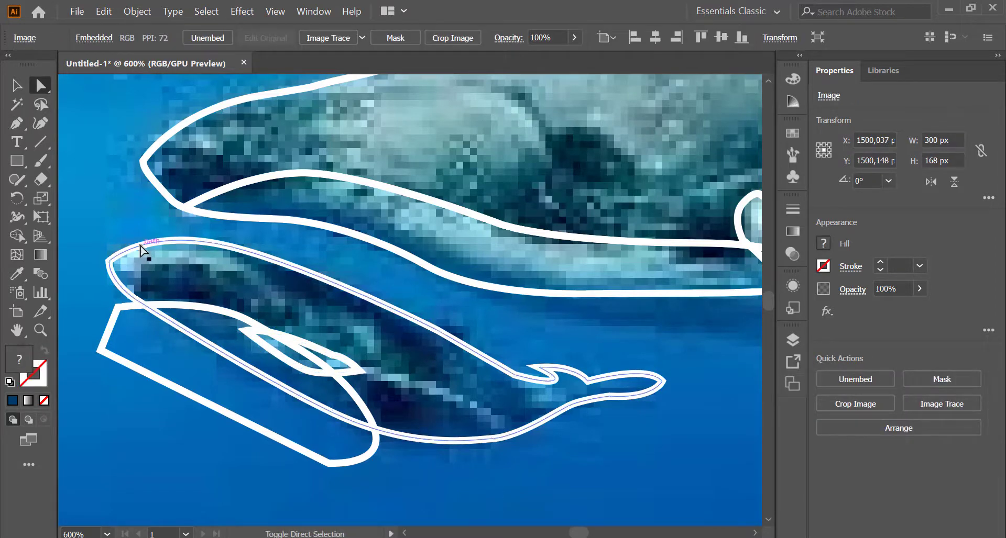
{"action": "left_click_drag", "start_coordinate": [110, 230], "coordinate": [115, 322]}
{"action": "left_click", "coordinate": [15, 239]}
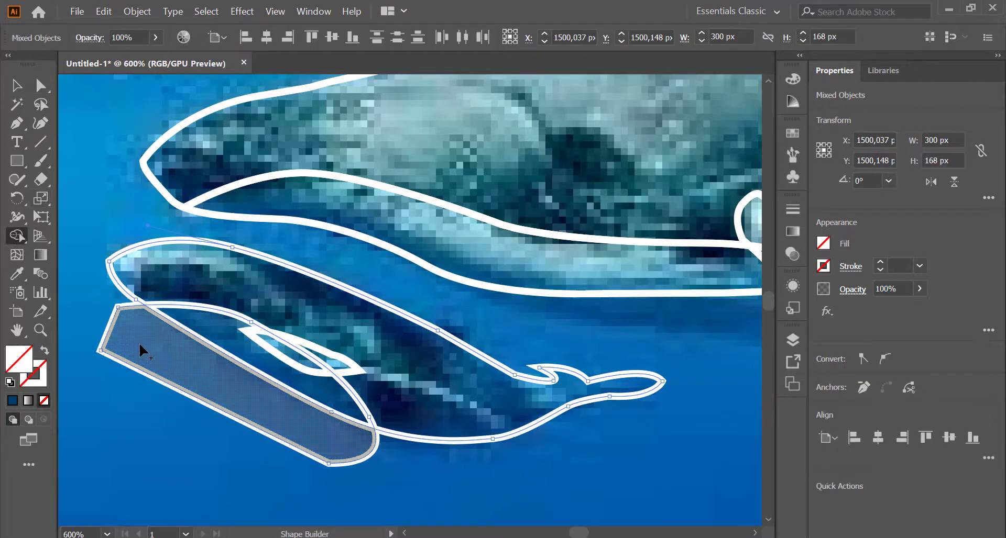
{"action": "left_click", "coordinate": [140, 348], "text": "alt"}
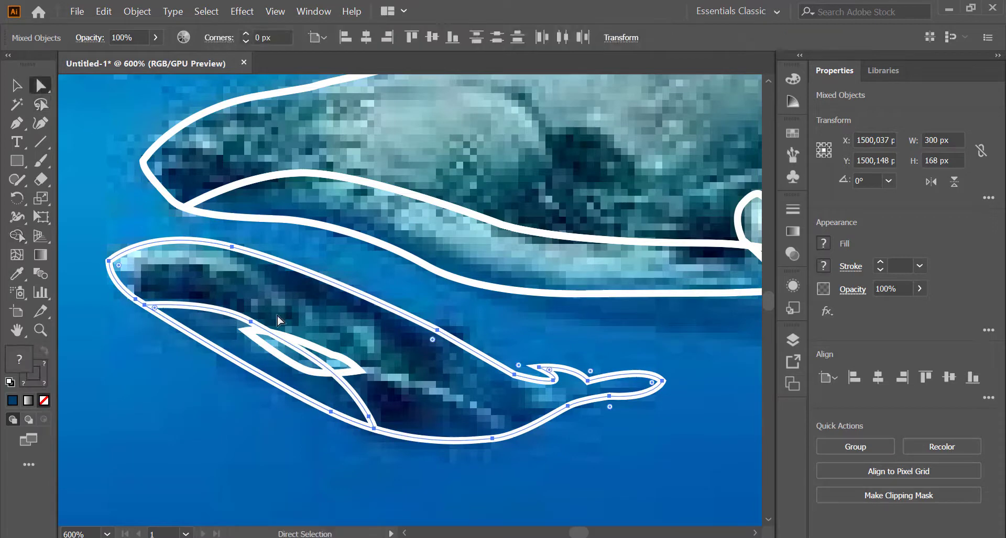
{"action": "key", "text": "a"}
{"action": "left_click", "coordinate": [243, 330]}
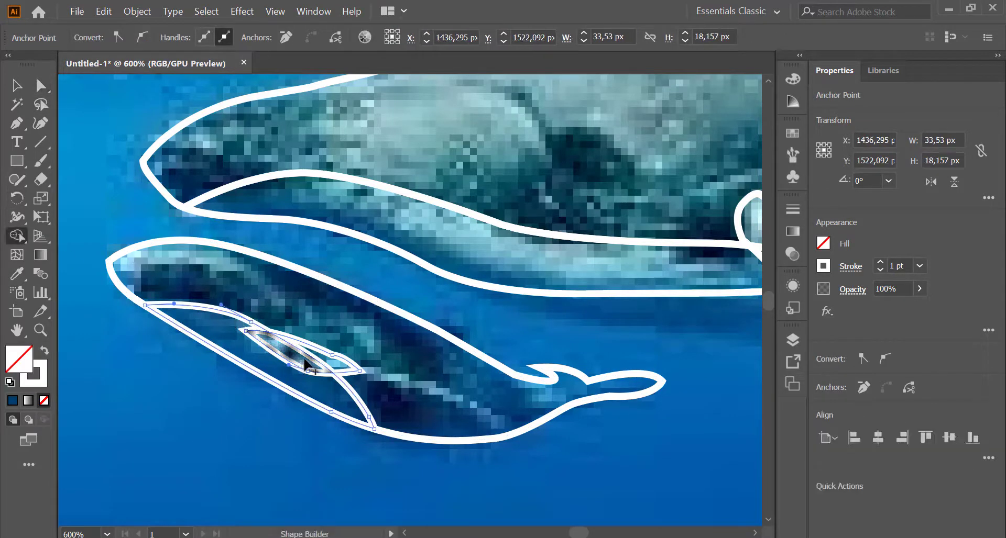
{"action": "left_click", "coordinate": [338, 476]}
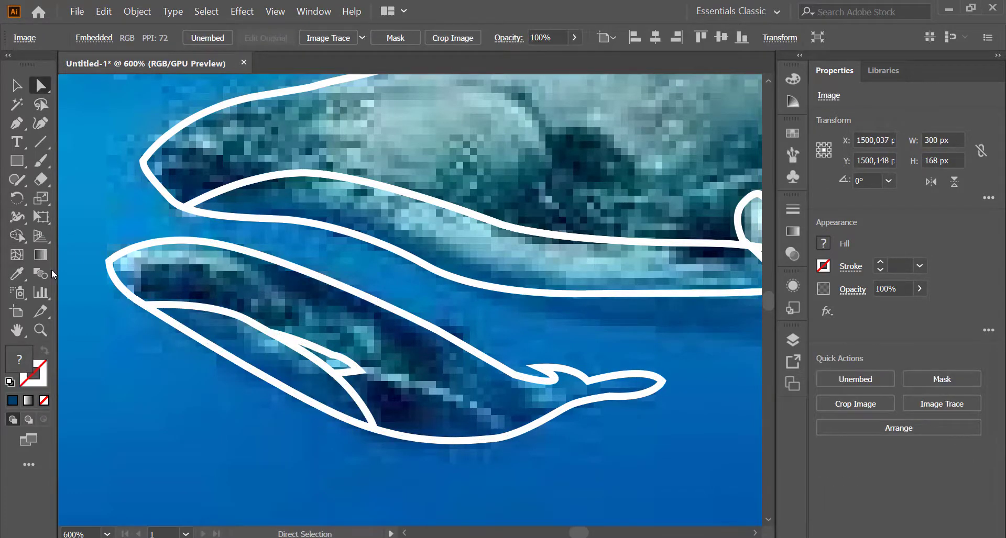
Step: Draw a curved closed fin shape on the calf's belly
{"action": "key", "text": "p"}
{"action": "left_click_drag", "start_coordinate": [481, 416], "coordinate": [393, 383]}
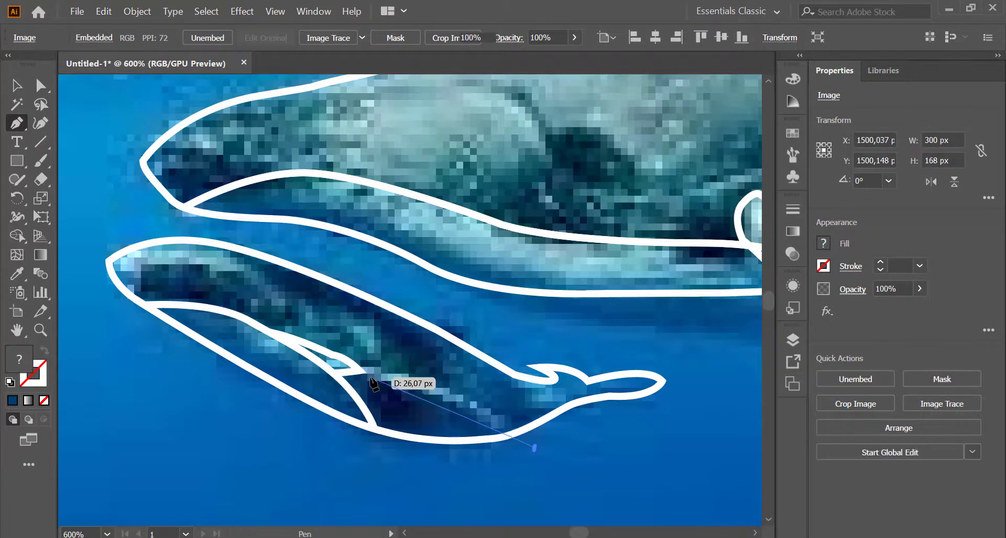
{"action": "left_click_drag", "start_coordinate": [253, 426], "coordinate": [374, 442]}
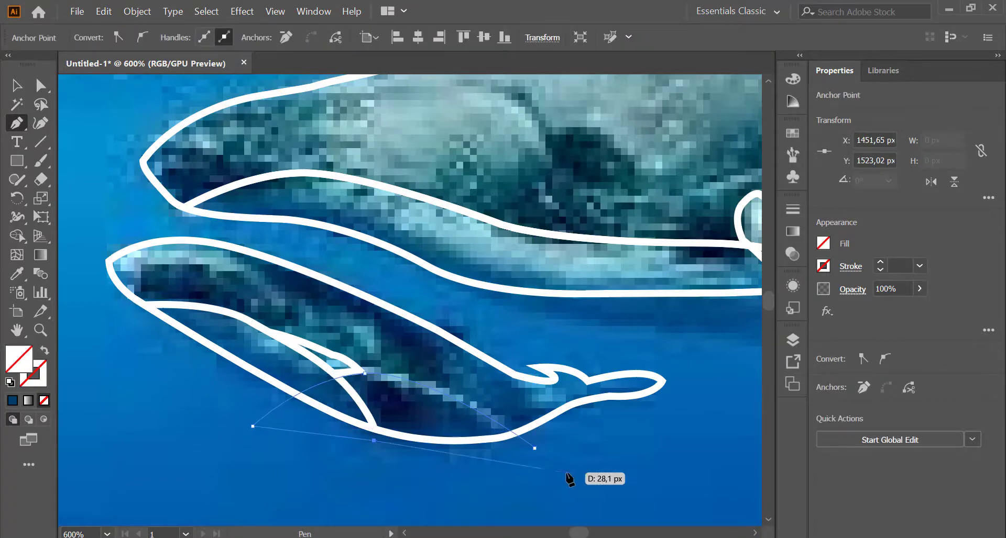
{"action": "left_click_drag", "start_coordinate": [534, 448], "coordinate": [543, 459]}
Step: Give the new fin the calf's thick white outline with the Eyedropper
{"action": "key", "text": "a"}
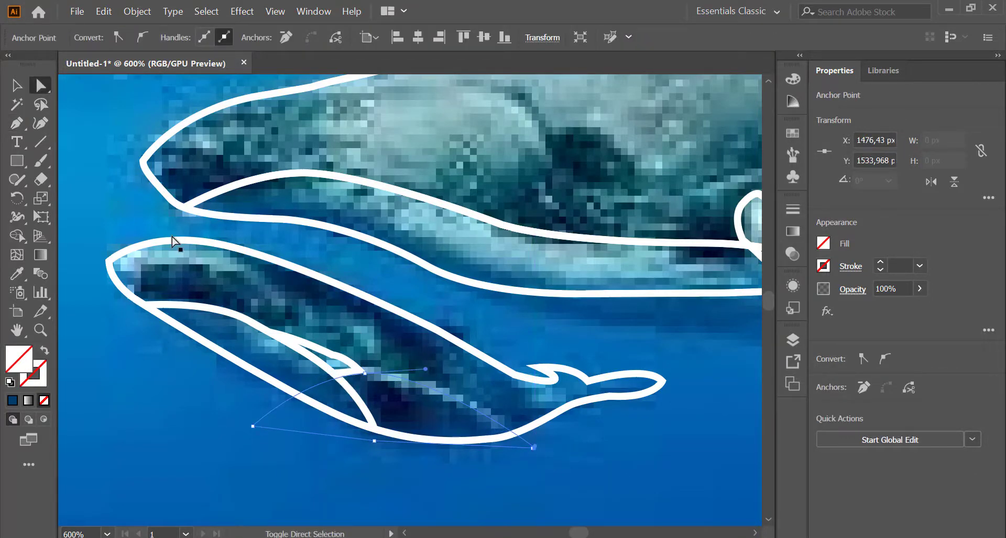
{"action": "left_click", "coordinate": [173, 241]}
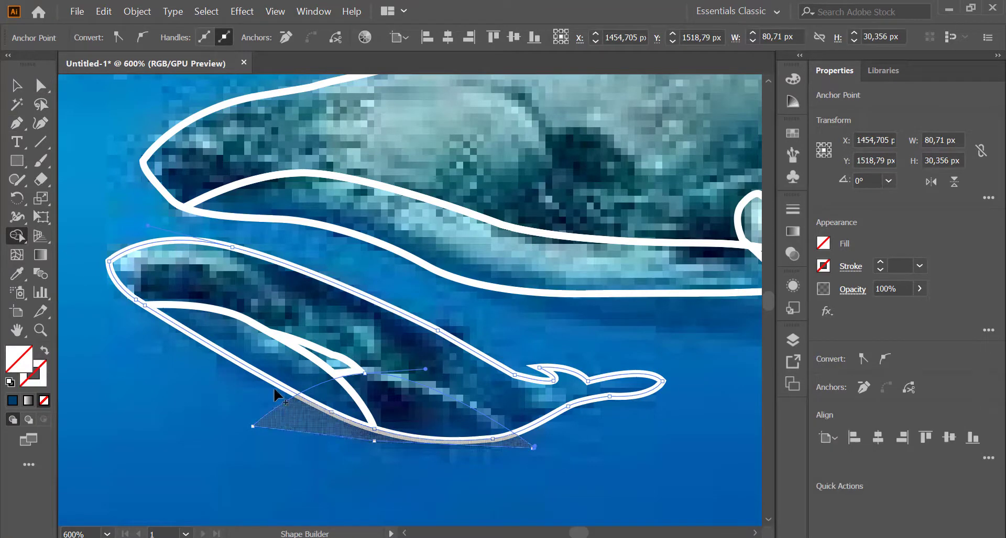
{"action": "left_click", "coordinate": [573, 493]}
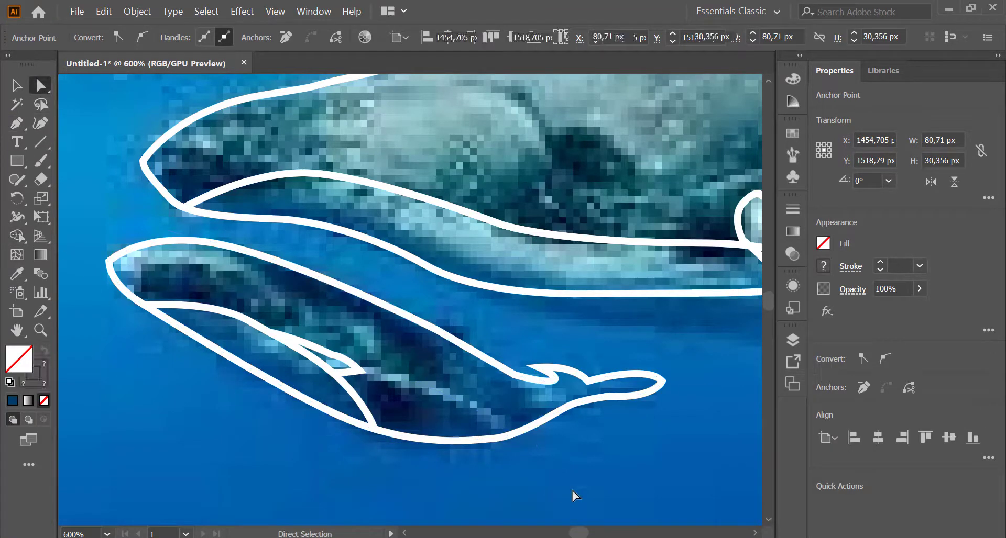
{"action": "left_click", "coordinate": [533, 449]}
{"action": "left_click", "coordinate": [17, 274]}
{"action": "left_click", "coordinate": [115, 249]}
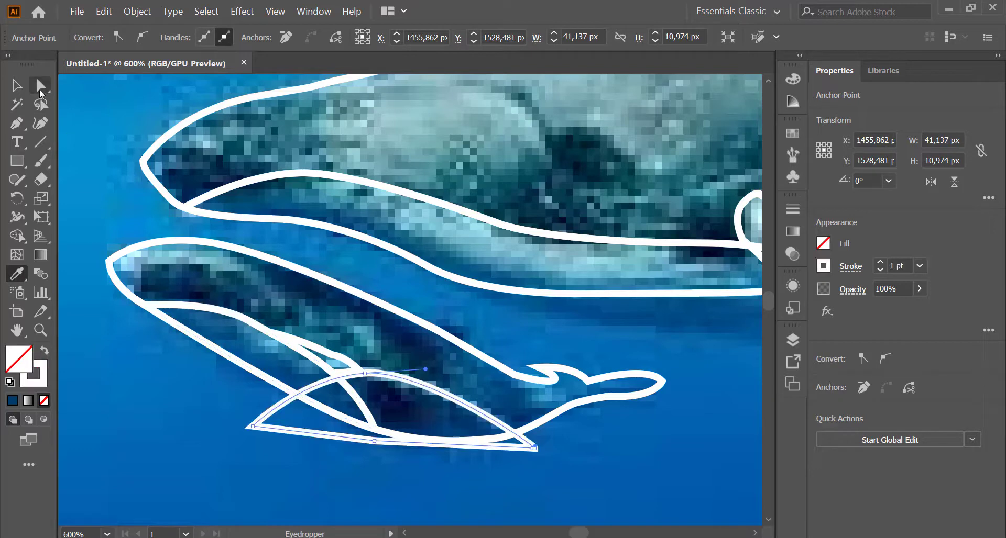
Step: Remove the fin's protruding triangle and merge the fin regions into one shape with Shape Builder
{"action": "left_click", "coordinate": [433, 458]}
{"action": "left_click_drag", "start_coordinate": [435, 447], "coordinate": [541, 422]}
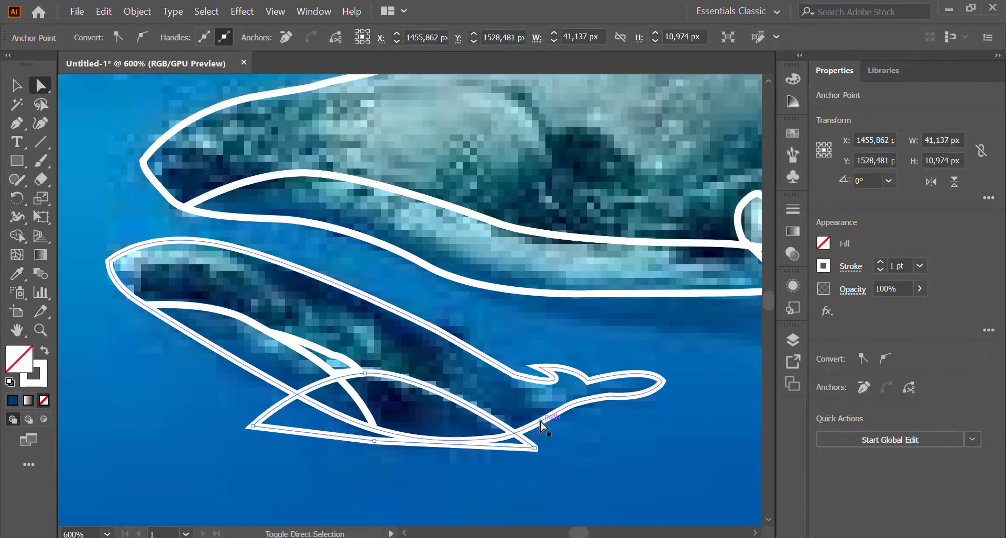
{"action": "left_click", "coordinate": [302, 430], "text": "alt"}
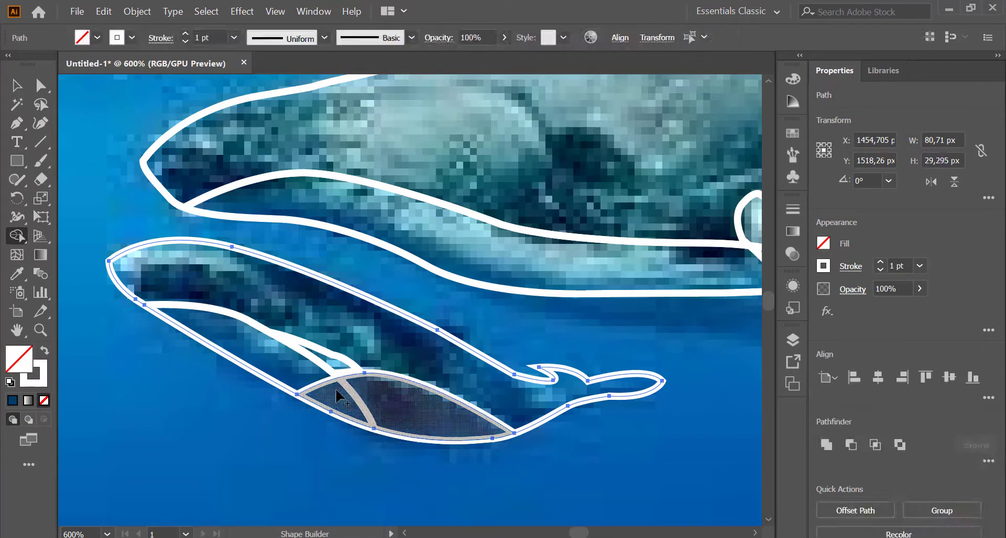
{"action": "key", "text": "a"}
{"action": "left_click", "coordinate": [347, 343]}
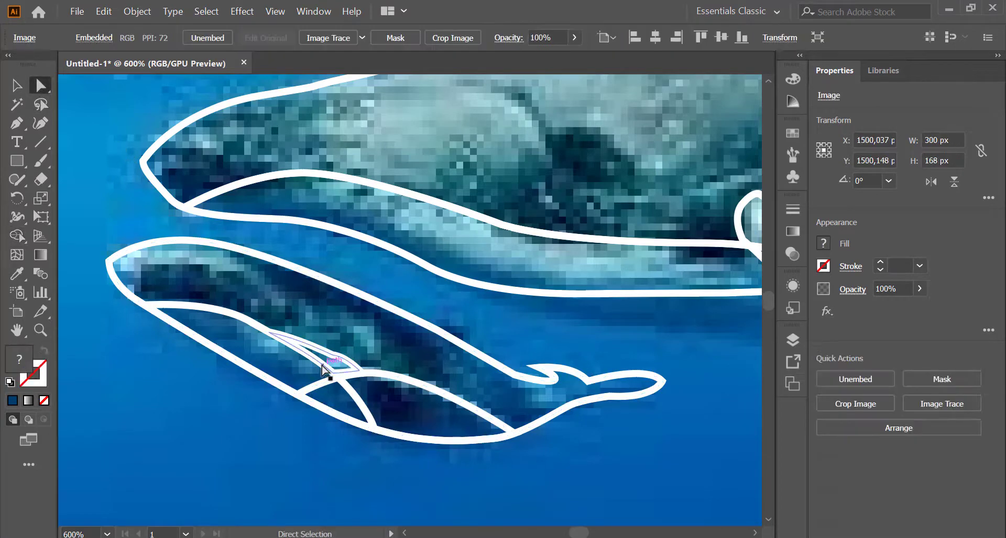
{"action": "left_click_drag", "start_coordinate": [323, 369], "coordinate": [251, 321]}
{"action": "left_click", "coordinate": [232, 301], "text": "shift"}
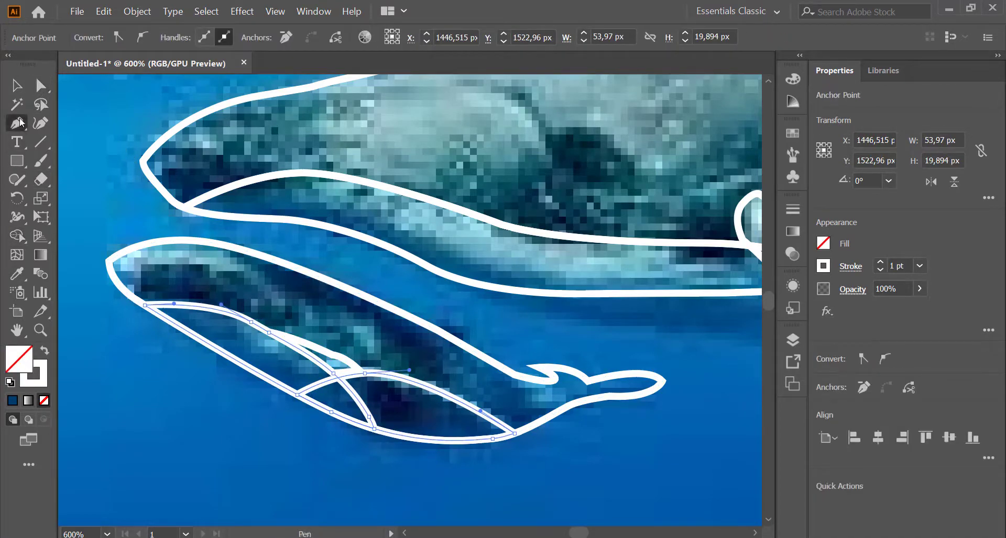
{"action": "left_click", "coordinate": [21, 236]}
{"action": "left_click_drag", "start_coordinate": [335, 413], "coordinate": [320, 390]}
{"action": "key", "text": "a"}
{"action": "left_click", "coordinate": [269, 448]}
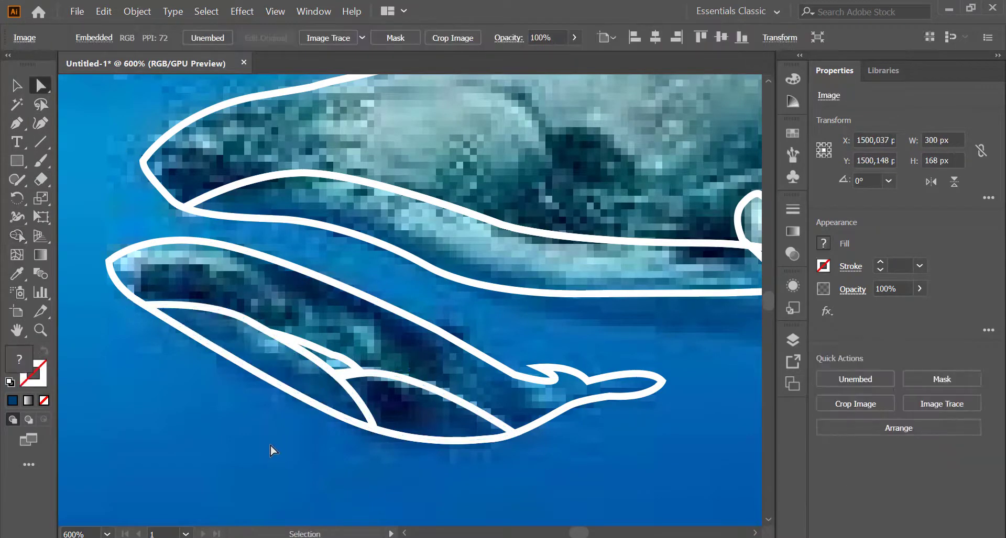
Step: Draw a small pointed fin on the calf's back and give it the white outline
{"action": "left_click", "coordinate": [16, 123]}
{"action": "scroll", "coordinate": [455, 264], "scroll_direction": "right", "scroll_amount": 2}
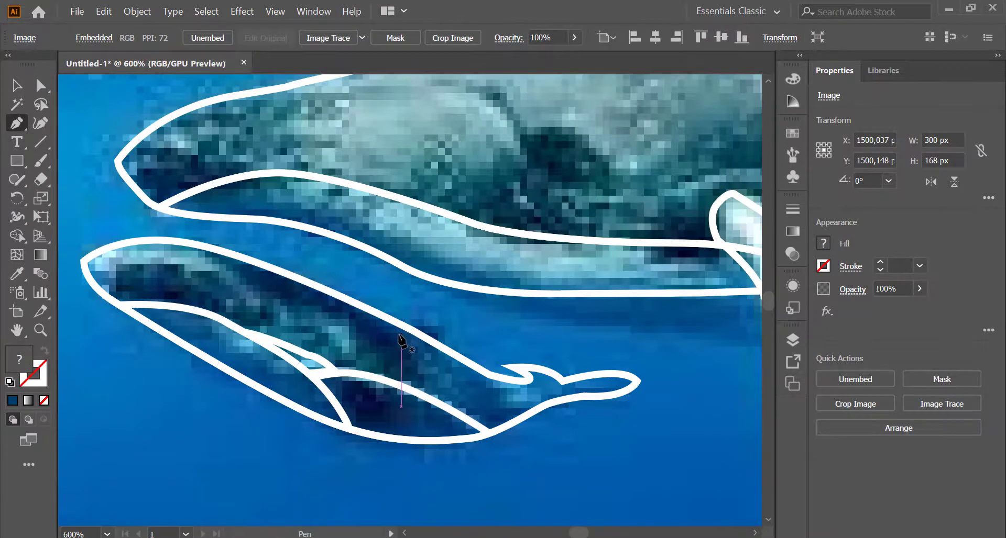
{"action": "left_click", "coordinate": [393, 332]}
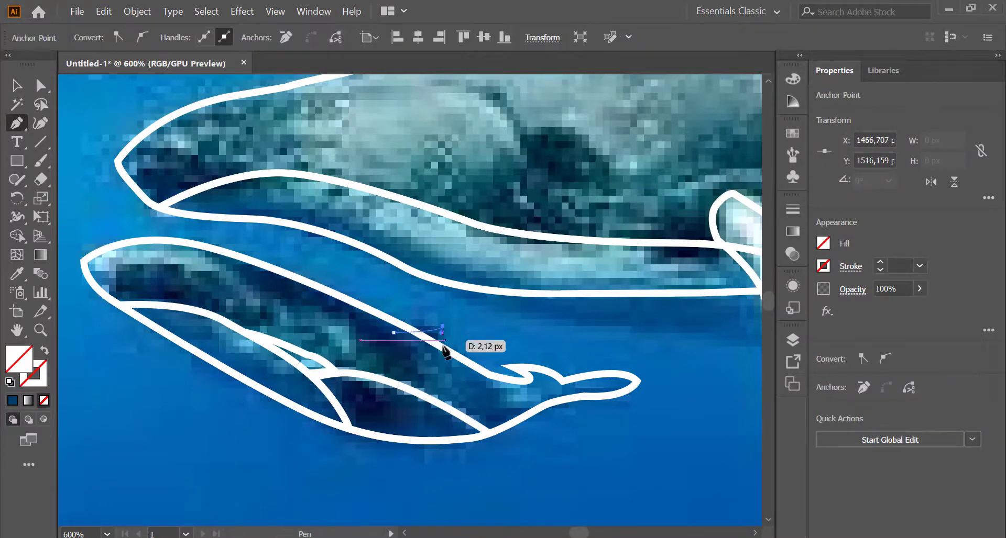
{"action": "left_click_drag", "start_coordinate": [449, 338], "coordinate": [436, 347]}
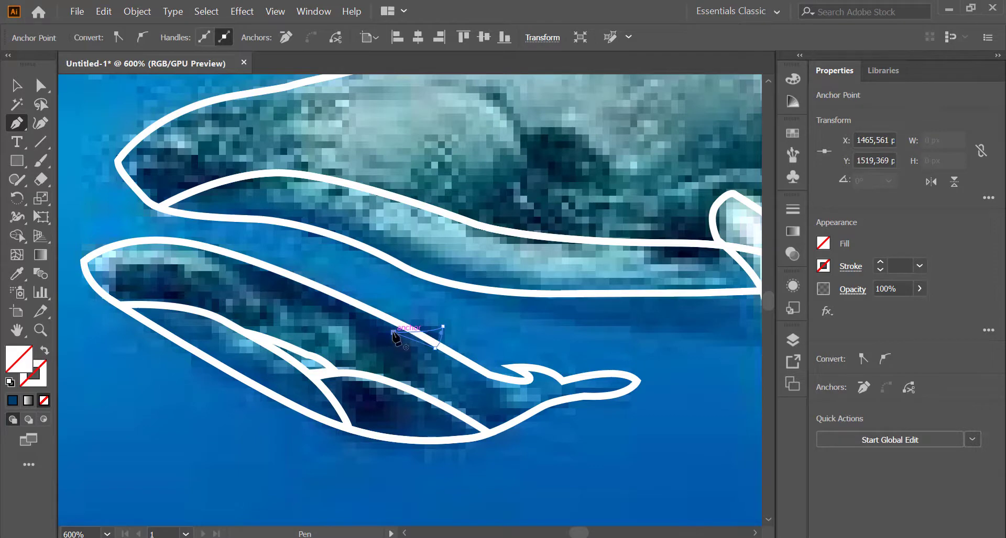
{"action": "left_click", "coordinate": [15, 274]}
{"action": "left_click", "coordinate": [160, 300]}
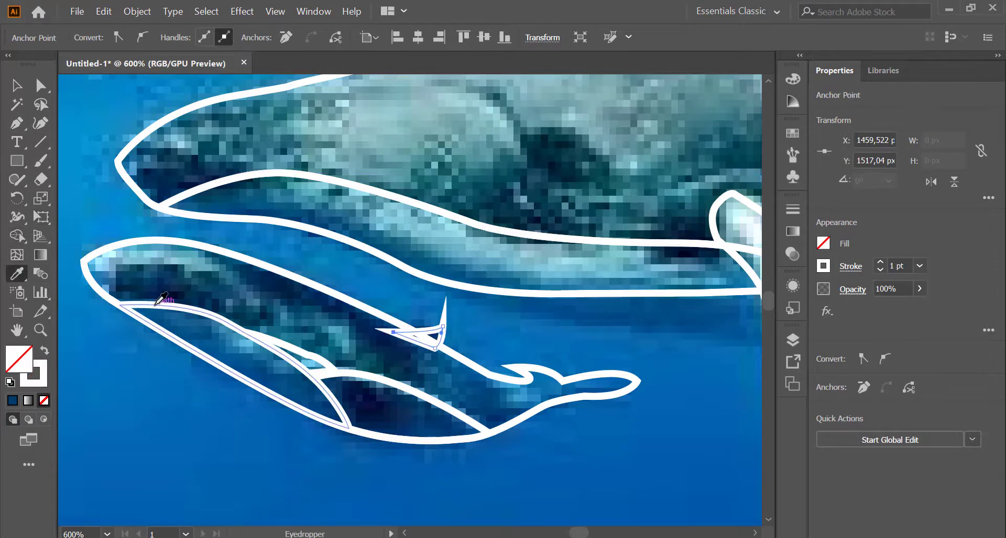
Step: Reshape the fin's tip with Direct Selection, then zoom out to see the whole whale
{"action": "left_click", "coordinate": [41, 84]}
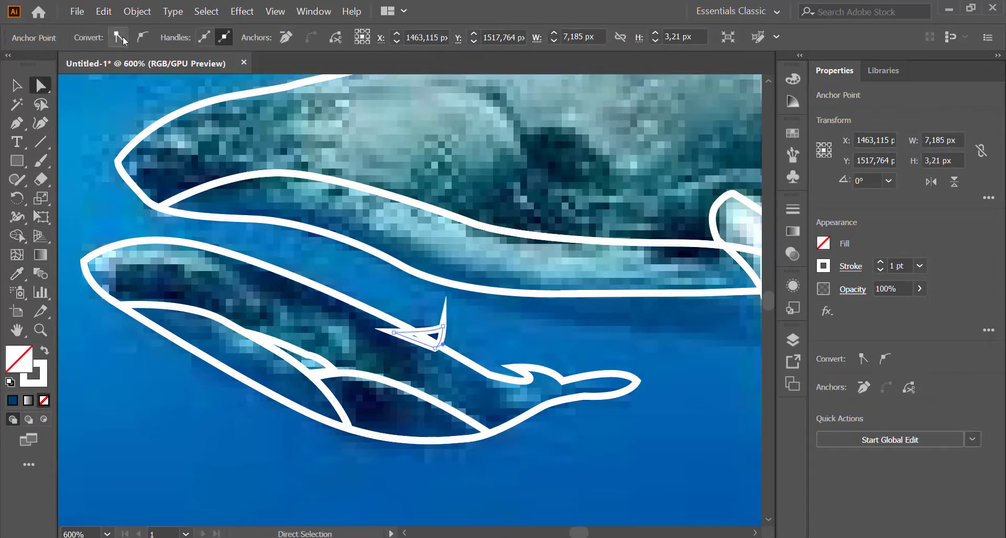
{"action": "left_click", "coordinate": [204, 37]}
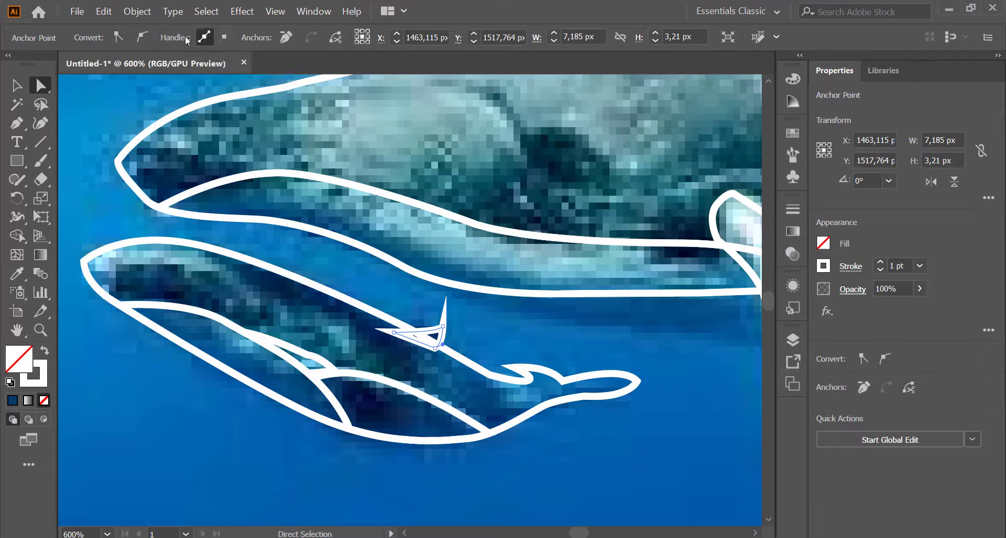
{"action": "left_click_drag", "start_coordinate": [427, 335], "coordinate": [443, 338]}
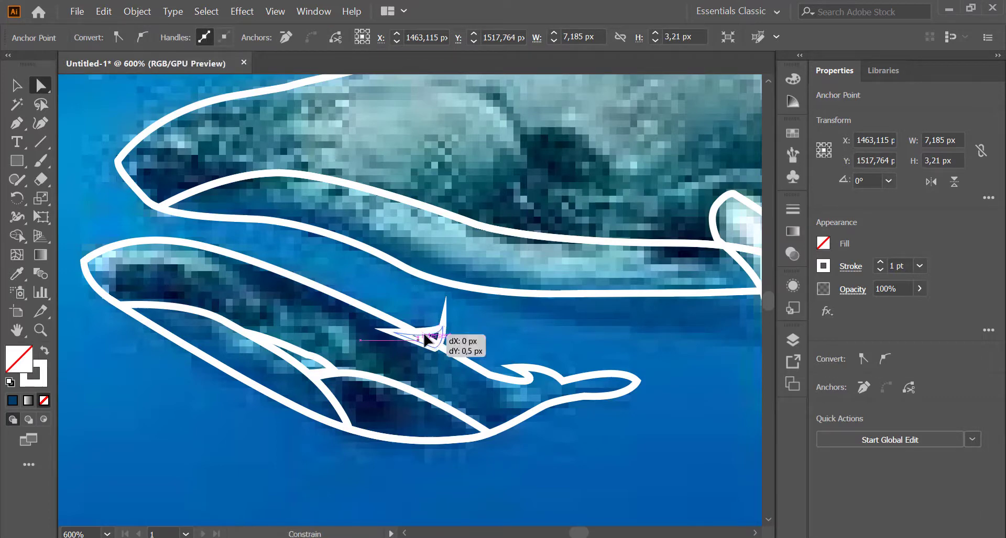
{"action": "left_click", "coordinate": [502, 331]}
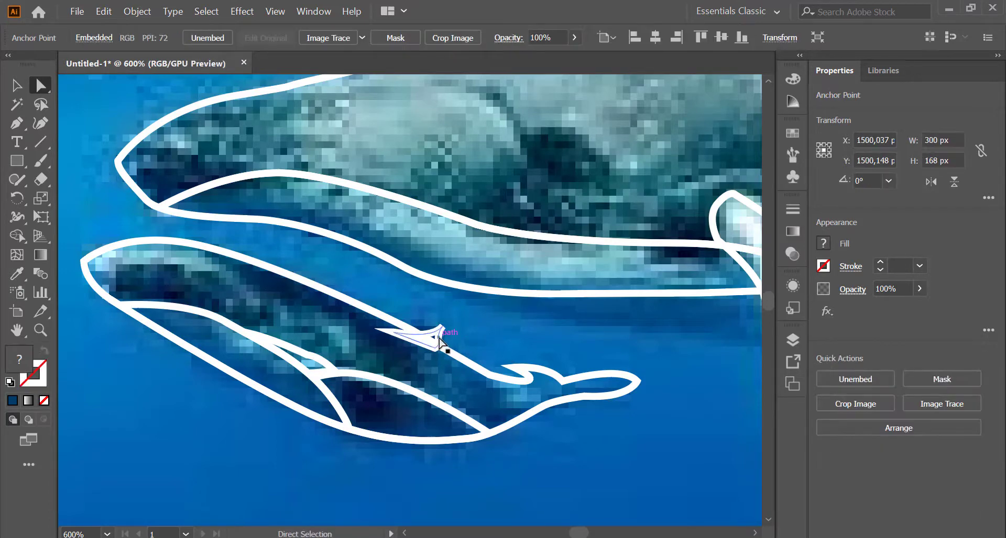
{"action": "key", "text": "ctrl+z"}
{"action": "left_click", "coordinate": [479, 334]}
{"action": "key", "text": "ctrl+minus"}
{"action": "key", "text": "ctrl+minus"}
{"action": "key", "text": "ctrl+minus"}
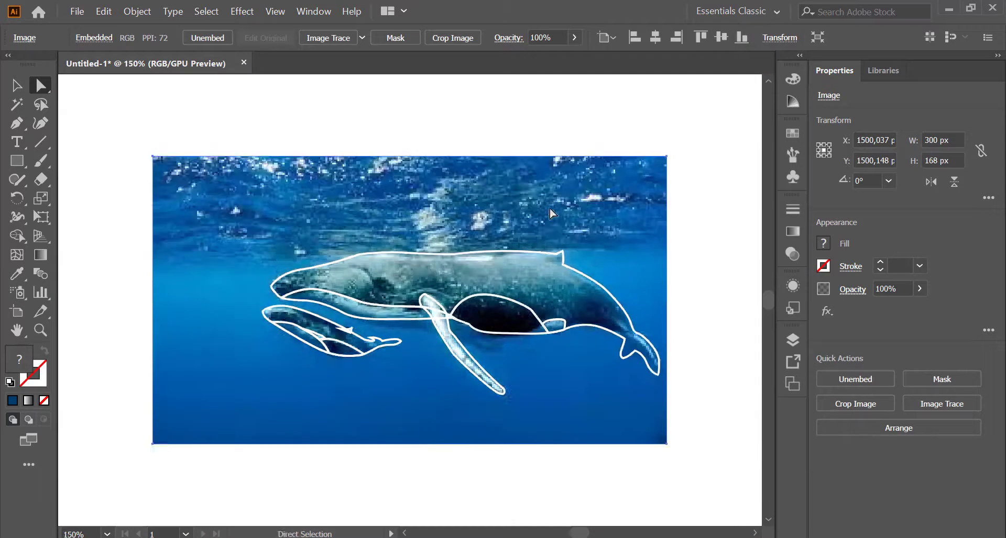
Step: Remove the reference photo and set all whale outlines to a default black stroke with no fill
{"action": "key", "text": "Delete"}
{"action": "left_click_drag", "start_coordinate": [182, 154], "coordinate": [700, 460]}
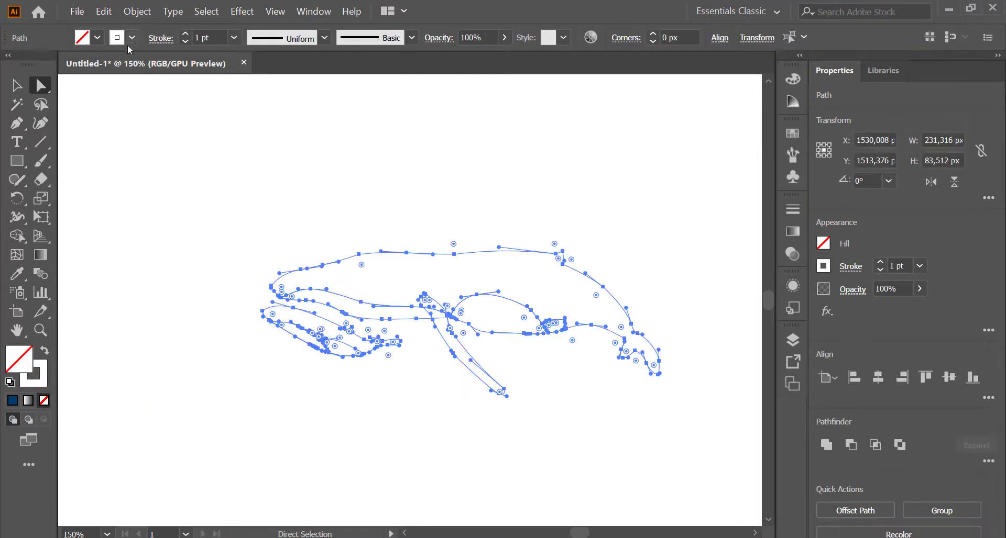
{"action": "left_click", "coordinate": [45, 356]}
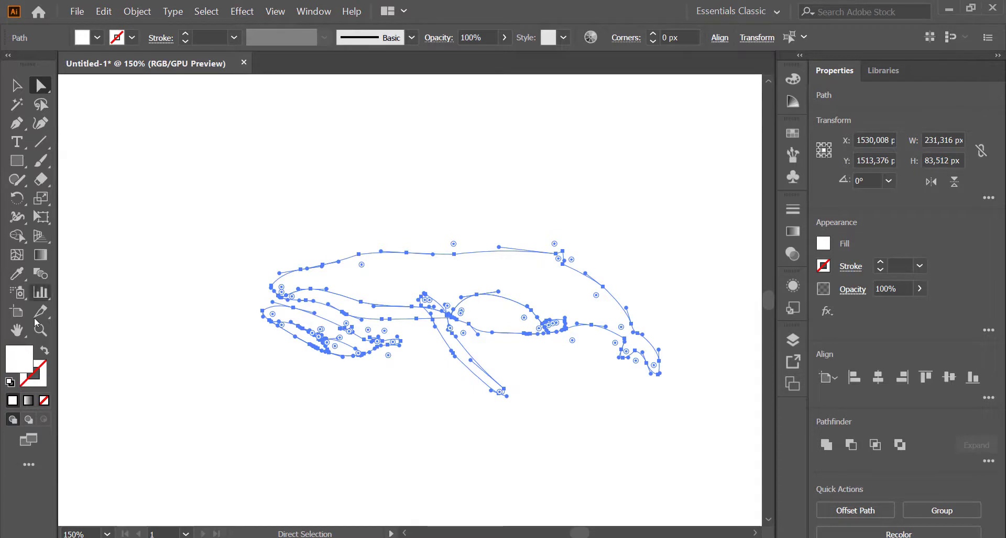
{"action": "left_click", "coordinate": [10, 382]}
{"action": "left_click", "coordinate": [44, 401]}
{"action": "left_click", "coordinate": [167, 200]}
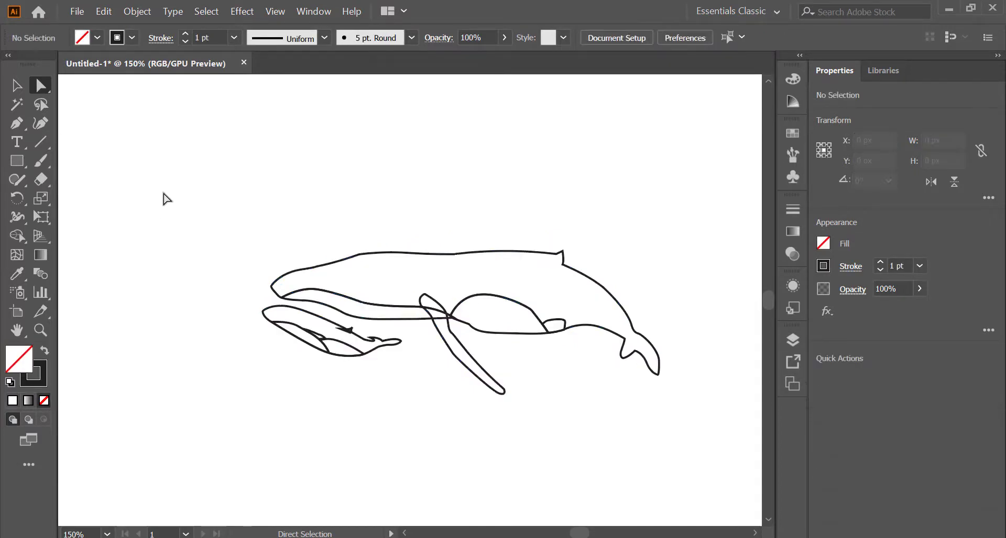
Step: Zoom to fit the whale drawing and return to the Chrome image search
{"action": "key", "text": "ctrl+minus"}
{"action": "key", "text": "ctrl+minus"}
{"action": "key", "text": "ctrl+plus"}
{"action": "key", "text": "ctrl+plus"}
{"action": "key", "text": "ctrl+plus"}
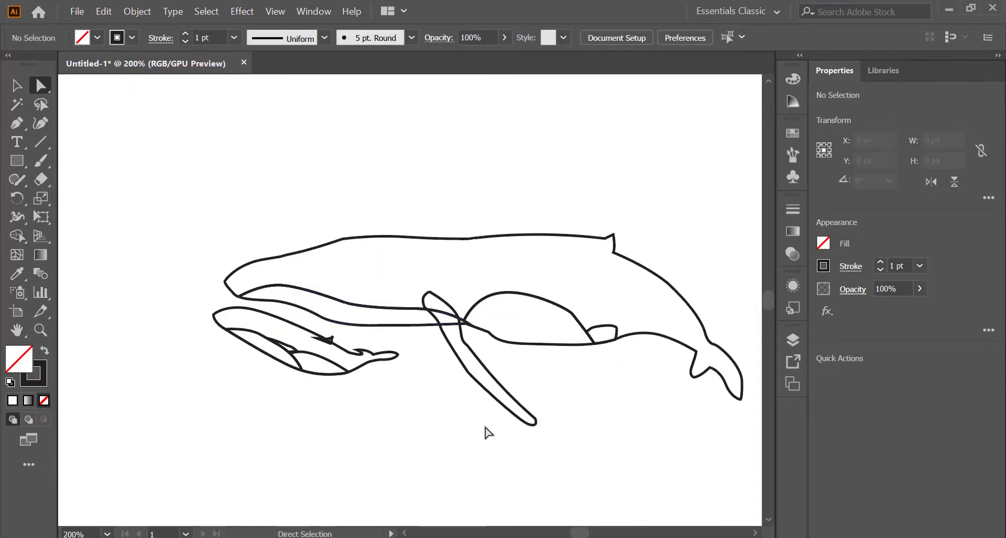
{"action": "left_click", "coordinate": [460, 487]}
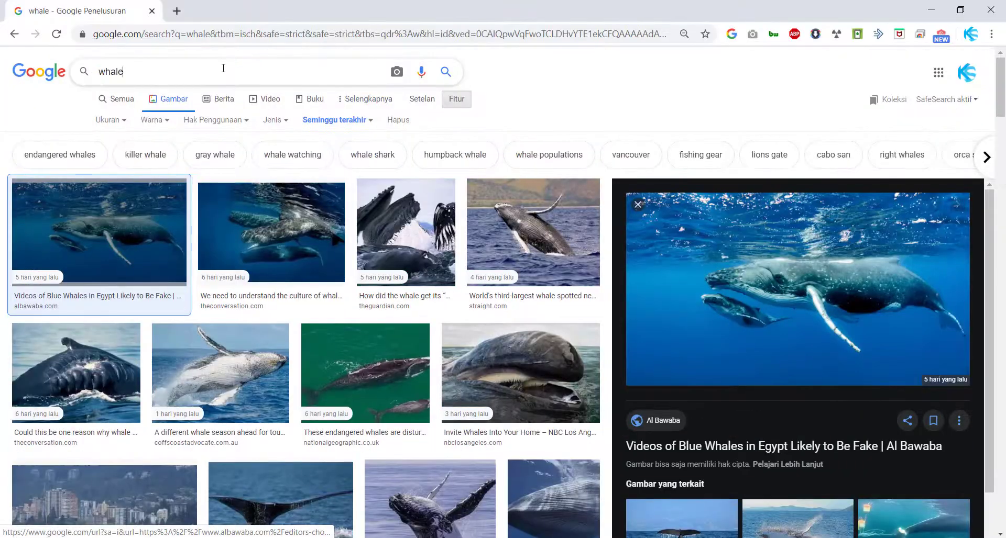
Step: Edit the whale image search query and rerun the search
{"action": "left_click", "coordinate": [224, 69]}
{"action": "key", "text": "BackSpace"}
{"action": "type", "text": "te"}
{"action": "key", "text": "Return"}
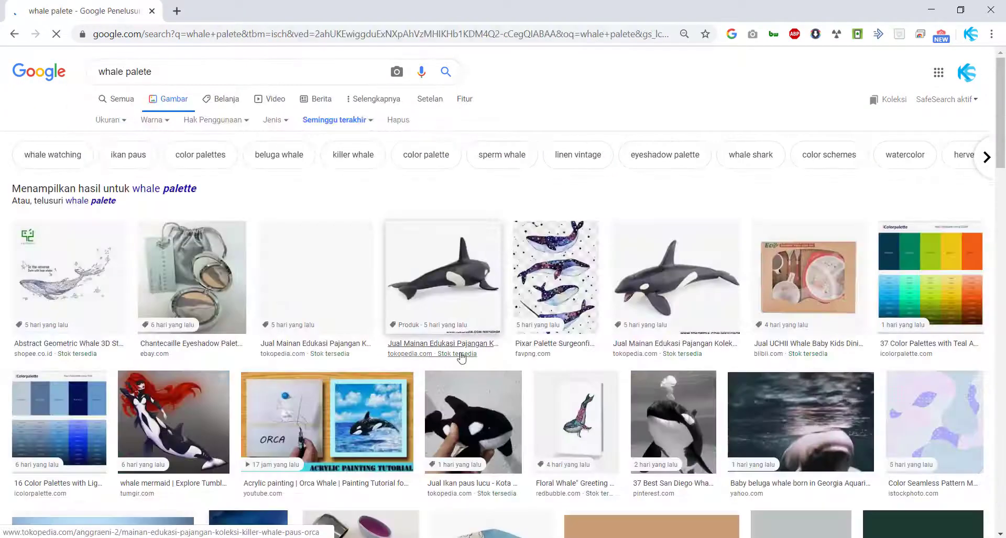
{"action": "scroll", "coordinate": [379, 260], "scroll_direction": "down", "scroll_amount": 4}
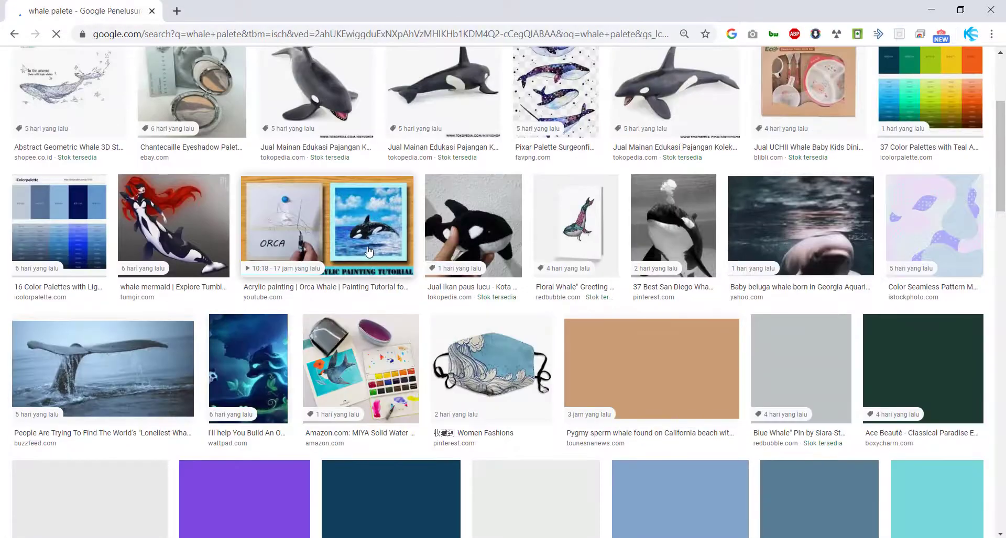
{"action": "scroll", "coordinate": [370, 252], "scroll_direction": "down", "scroll_amount": 8}
{"action": "scroll", "coordinate": [321, 195], "scroll_direction": "up", "scroll_amount": 12}
Step: Search Google Images for 'whale color palete' and browse the results
{"action": "double_click", "coordinate": [187, 74]}
{"action": "type", "text": "color"}
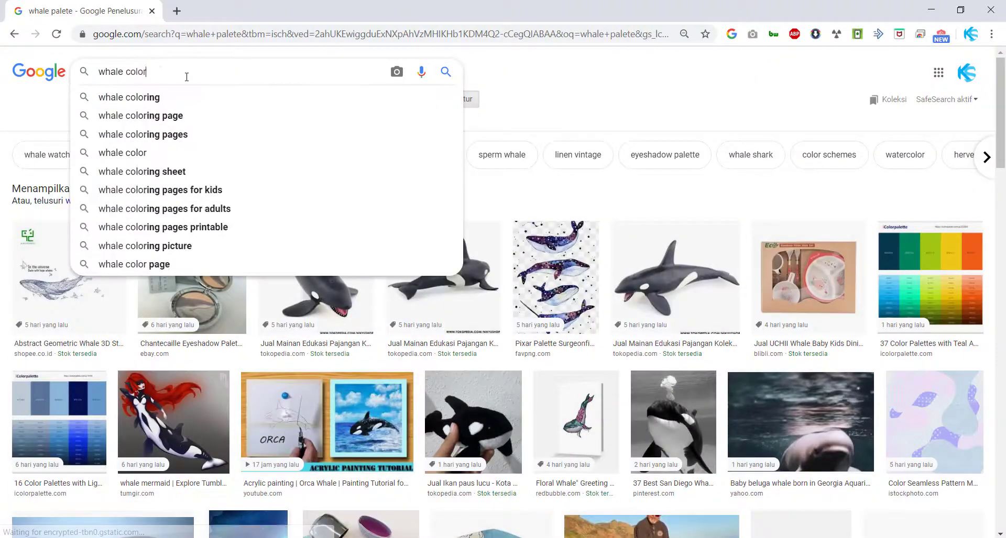
{"action": "type", "text": " palete"}
{"action": "key", "text": "Return"}
{"action": "scroll", "coordinate": [603, 297], "scroll_direction": "down", "scroll_amount": 6}
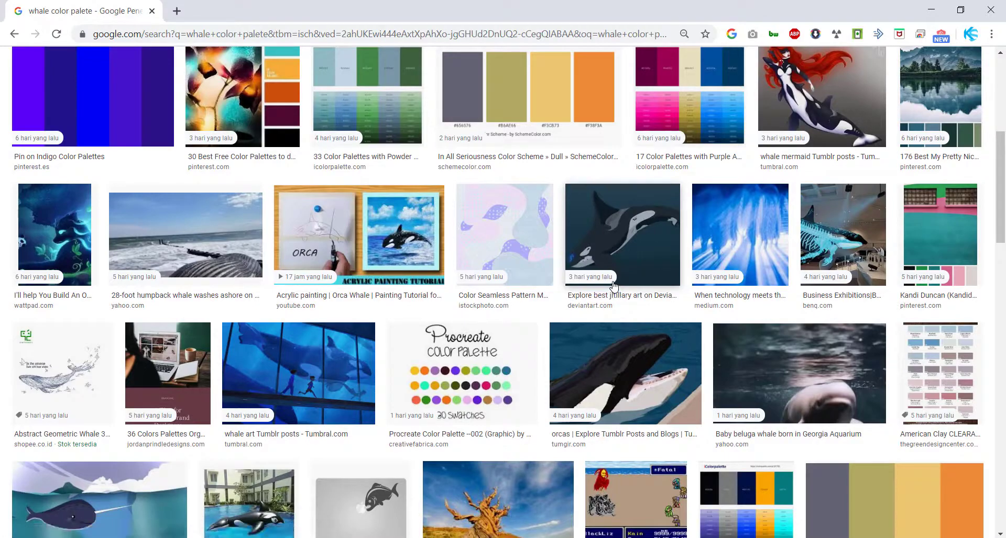
{"action": "scroll", "coordinate": [610, 284], "scroll_direction": "down", "scroll_amount": 5}
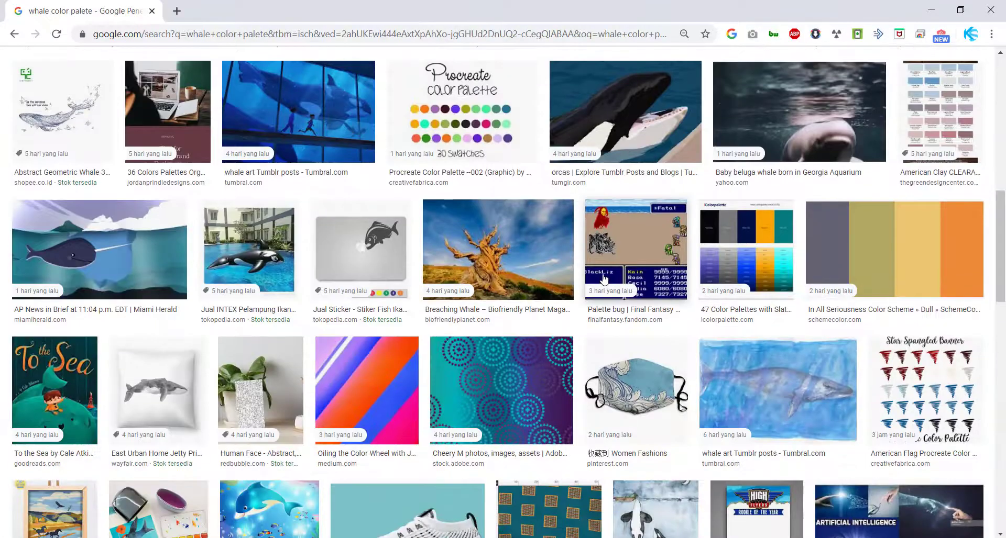
{"action": "scroll", "coordinate": [603, 279], "scroll_direction": "down", "scroll_amount": 7}
{"action": "scroll", "coordinate": [602, 279], "scroll_direction": "down", "scroll_amount": 6}
{"action": "scroll", "coordinate": [601, 279], "scroll_direction": "up", "scroll_amount": 6}
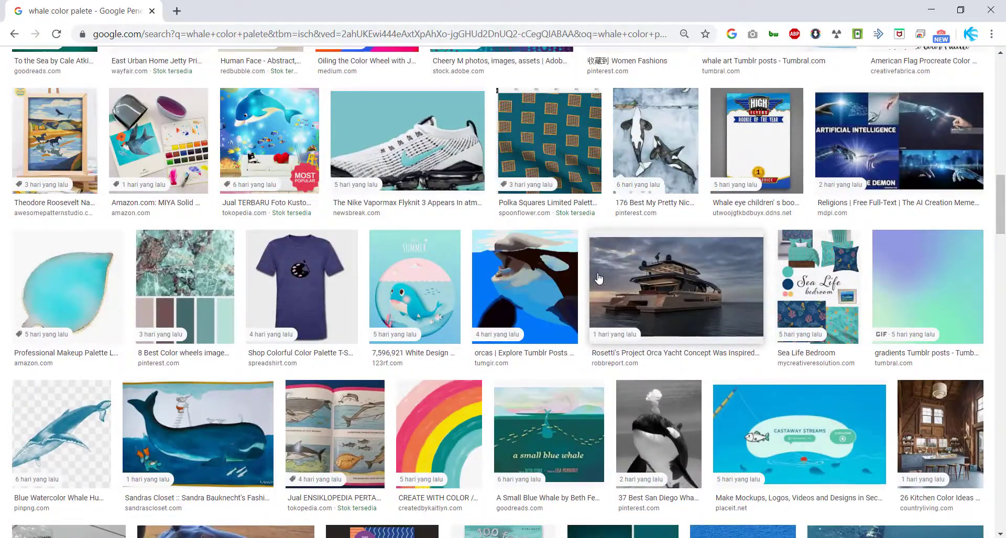
{"action": "scroll", "coordinate": [74, 409], "scroll_direction": "down", "scroll_amount": 6}
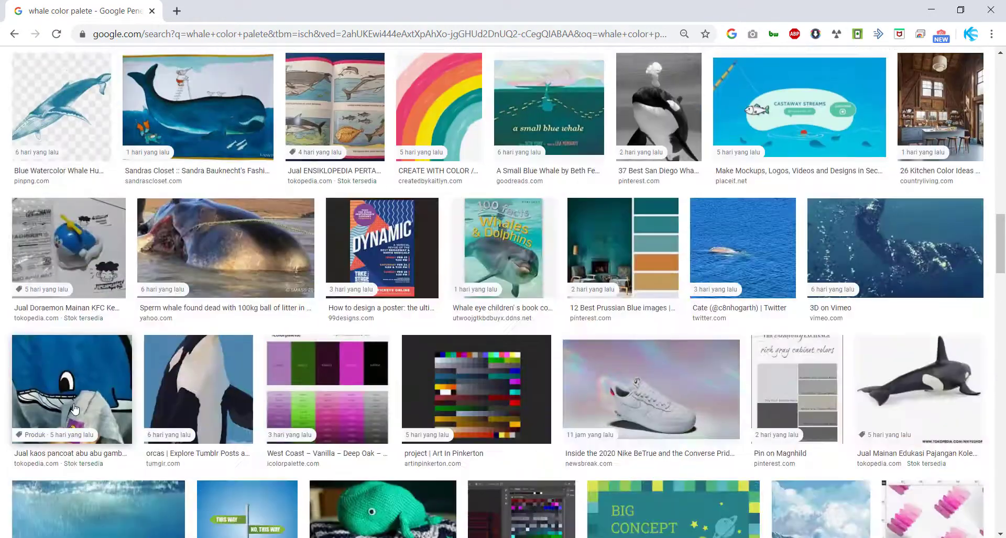
{"action": "scroll", "coordinate": [74, 407], "scroll_direction": "down", "scroll_amount": 6}
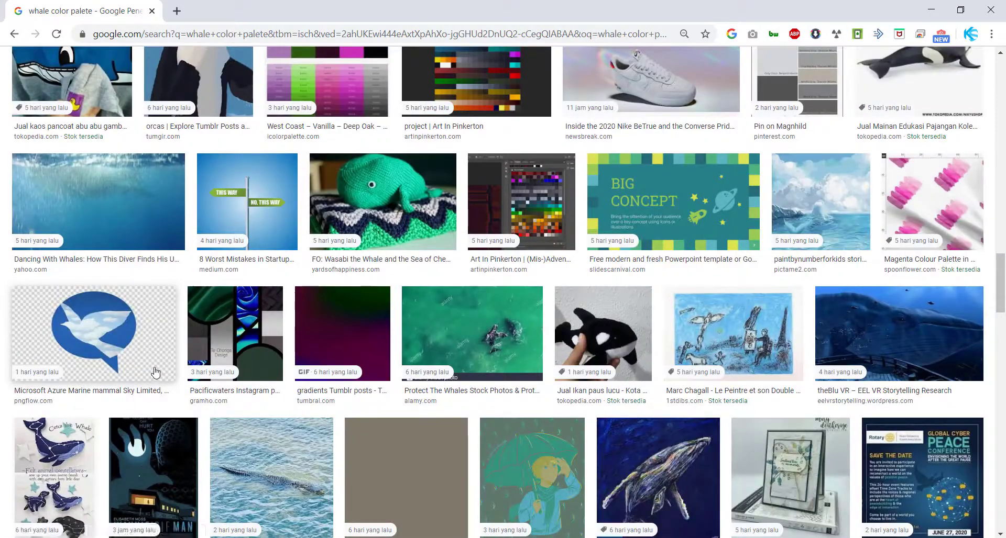
{"action": "scroll", "coordinate": [914, 317], "scroll_direction": "down", "scroll_amount": 10}
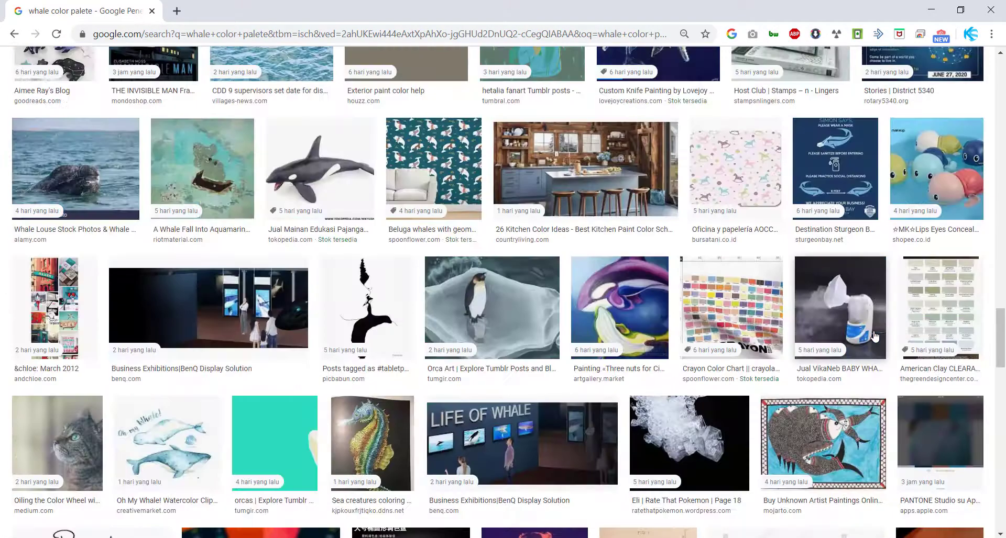
{"action": "scroll", "coordinate": [915, 317], "scroll_direction": "up", "scroll_amount": 10}
Step: Copy the underwater whale photo and paste it into the Illustrator document
{"action": "left_click", "coordinate": [914, 317]}
{"action": "right_click", "coordinate": [760, 105]}
{"action": "left_click", "coordinate": [801, 264]}
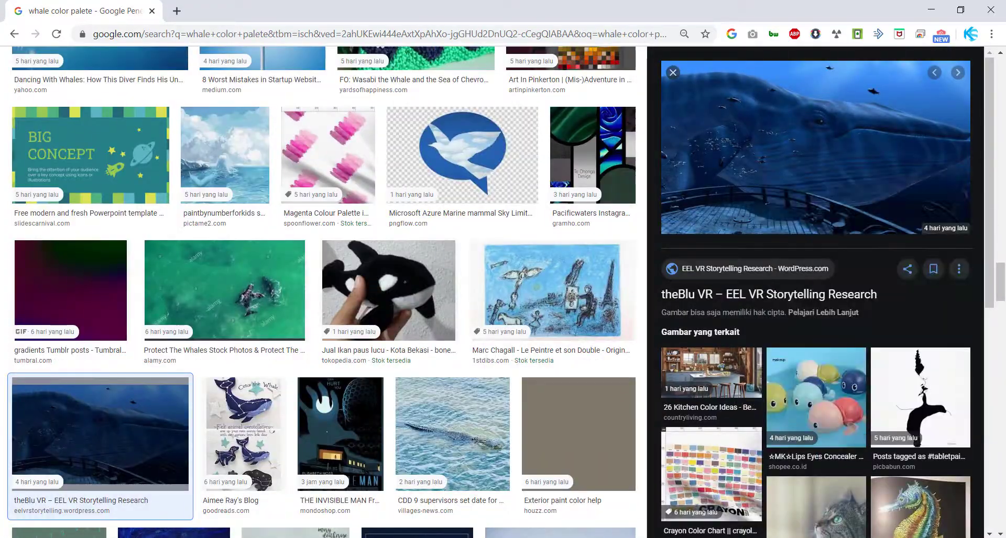
{"action": "key", "text": "alt+Tab"}
{"action": "key", "text": "ctrl+v"}
Step: Shrink the whale photo and move it right, then scale up the whale line drawing
{"action": "key", "text": "ctrl+minus"}
{"action": "key", "text": "ctrl+minus"}
{"action": "key", "text": "ctrl+minus"}
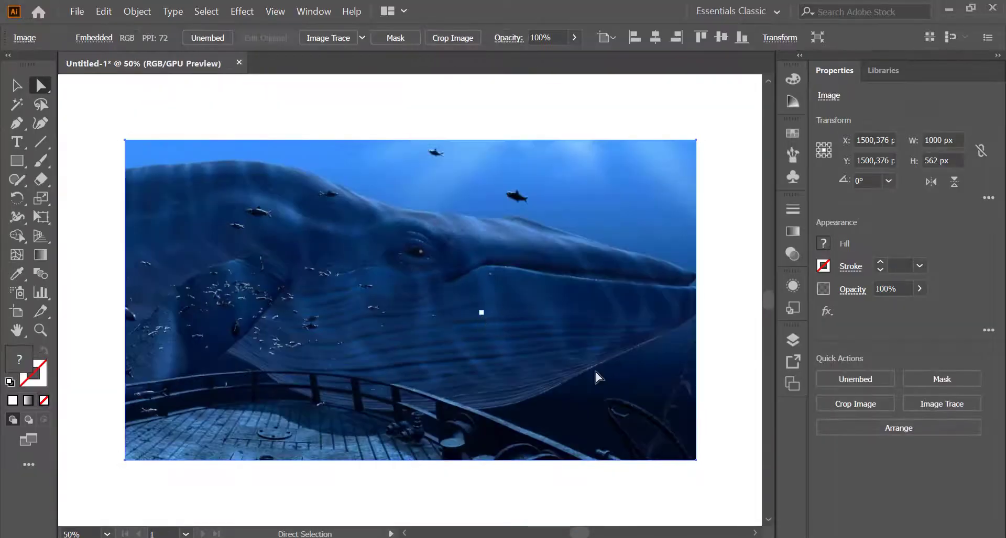
{"action": "key", "text": "v"}
{"action": "mouse_move", "coordinate": [696, 461]}
{"action": "left_mouse_down"}
{"action": "mouse_move", "coordinate": [207, 184]}
{"action": "mouse_move", "coordinate": [713, 201]}
{"action": "left_mouse_up"}
{"action": "left_click_drag", "start_coordinate": [373, 273], "coordinate": [536, 419]}
{"action": "key", "text": "ctrl+minus"}
{"action": "key", "text": "ctrl+minus"}
{"action": "key", "text": "ctrl+minus"}
{"action": "key", "text": "ctrl+minus"}
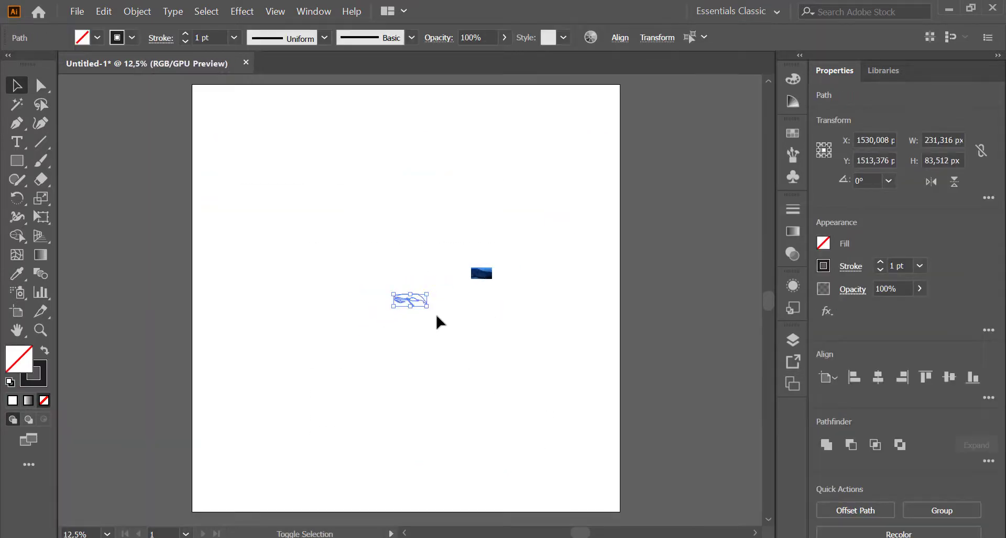
{"action": "mouse_move", "coordinate": [429, 308]}
{"action": "left_mouse_down"}
{"action": "mouse_move", "coordinate": [335, 243]}
{"action": "mouse_move", "coordinate": [416, 291]}
{"action": "mouse_move", "coordinate": [438, 261]}
{"action": "mouse_move", "coordinate": [433, 283]}
{"action": "left_mouse_up"}
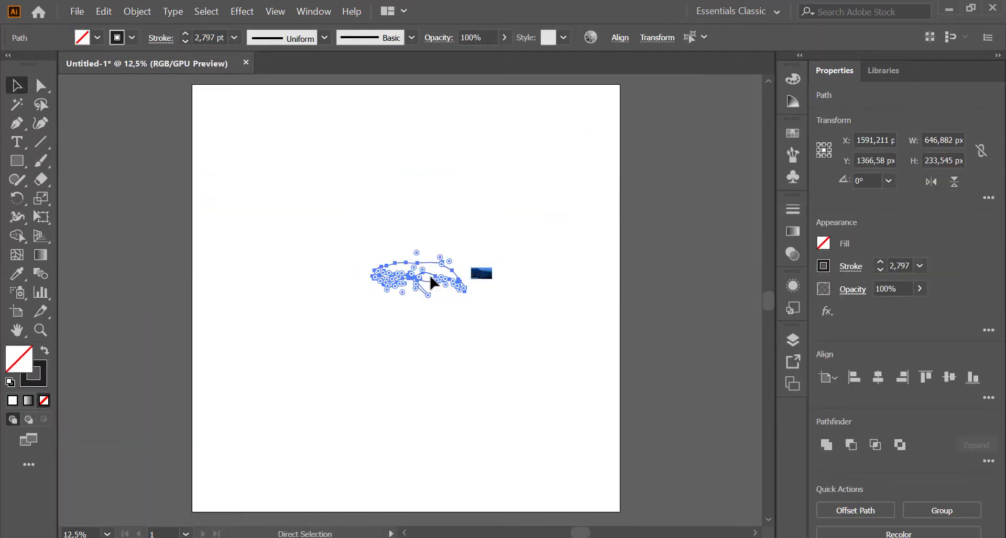
Step: Fill the whale's outer body outline with navy sampled from the photo
{"action": "key", "text": "ctrl+plus"}
{"action": "key", "text": "ctrl+plus"}
{"action": "key", "text": "ctrl+plus"}
{"action": "scroll", "coordinate": [430, 283], "scroll_direction": "right", "scroll_amount": 3}
{"action": "left_click", "coordinate": [511, 186]}
{"action": "left_click", "coordinate": [439, 240]}
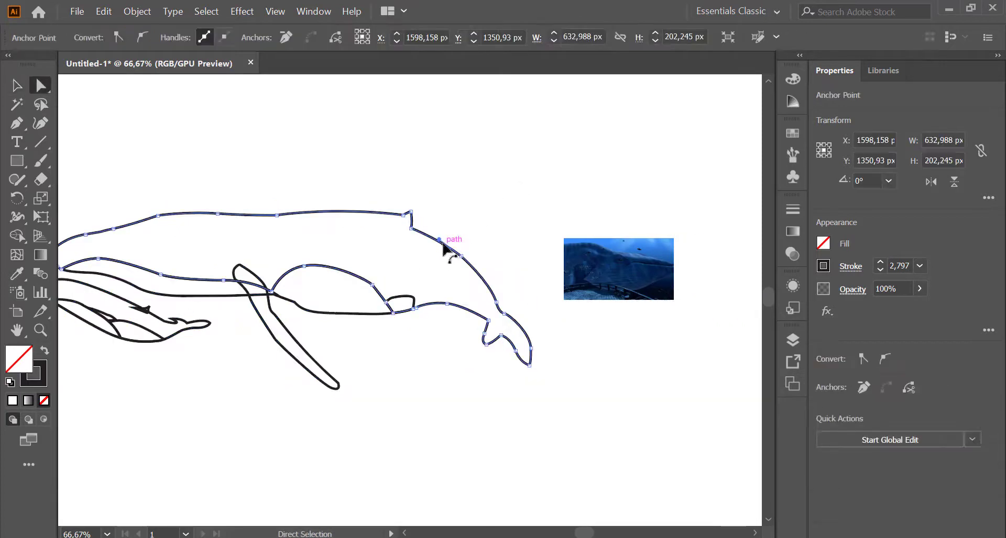
{"action": "left_click", "coordinate": [18, 273]}
{"action": "left_click", "coordinate": [592, 241]}
Step: Fill the belly shape inside the whale with a dark colour sampled from the photo
{"action": "key", "text": "a"}
{"action": "left_click", "coordinate": [433, 179]}
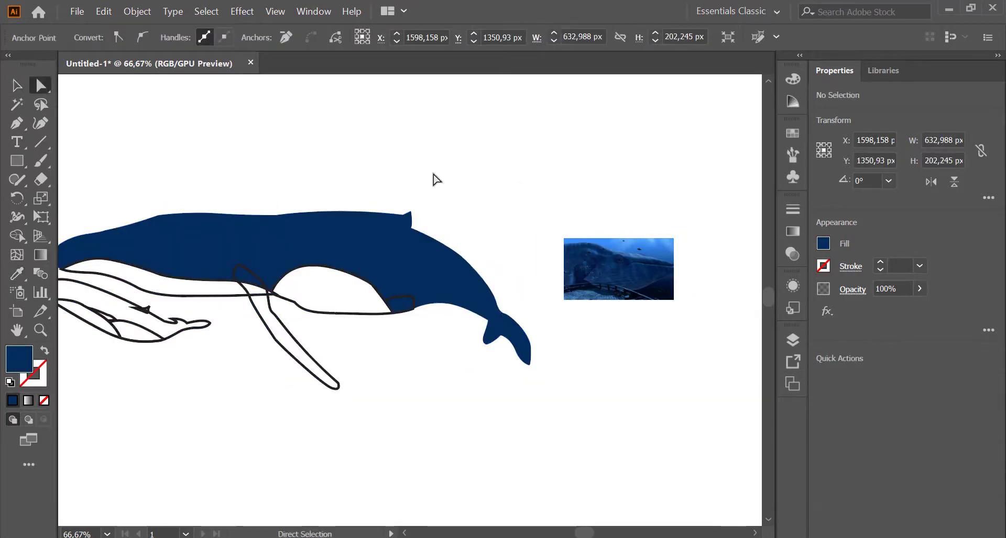
{"action": "left_click", "coordinate": [348, 283]}
{"action": "left_click", "coordinate": [26, 277]}
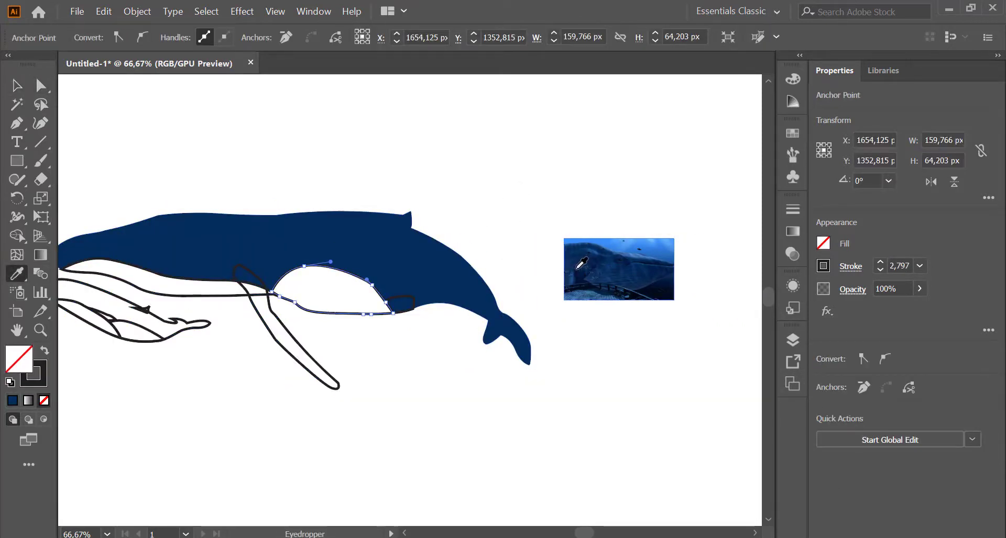
{"action": "left_click", "coordinate": [580, 264]}
Step: Fill the small shape at the belly's end with a dark sampled colour
{"action": "key", "text": "a"}
{"action": "left_click", "coordinate": [461, 262]}
{"action": "left_click", "coordinate": [405, 304]}
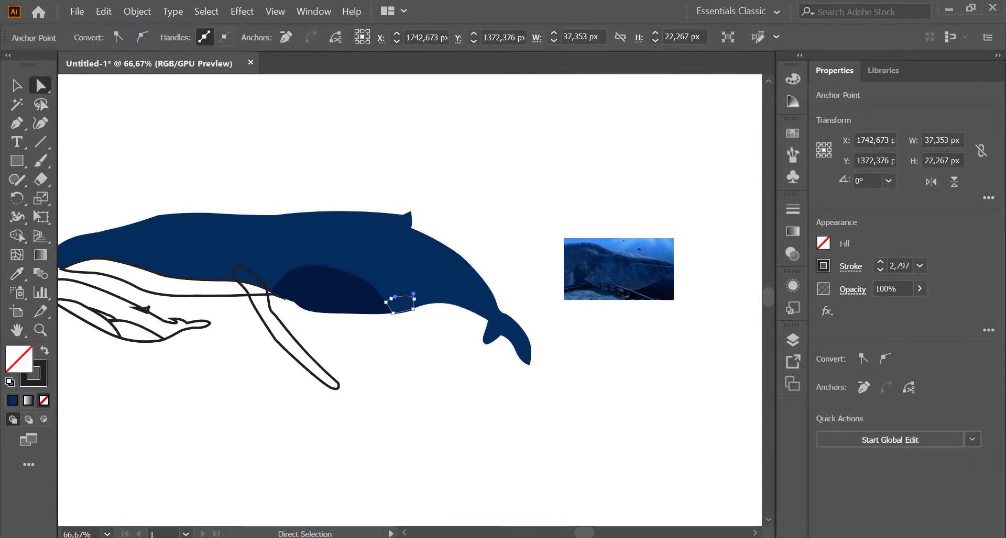
{"action": "left_click", "coordinate": [19, 274]}
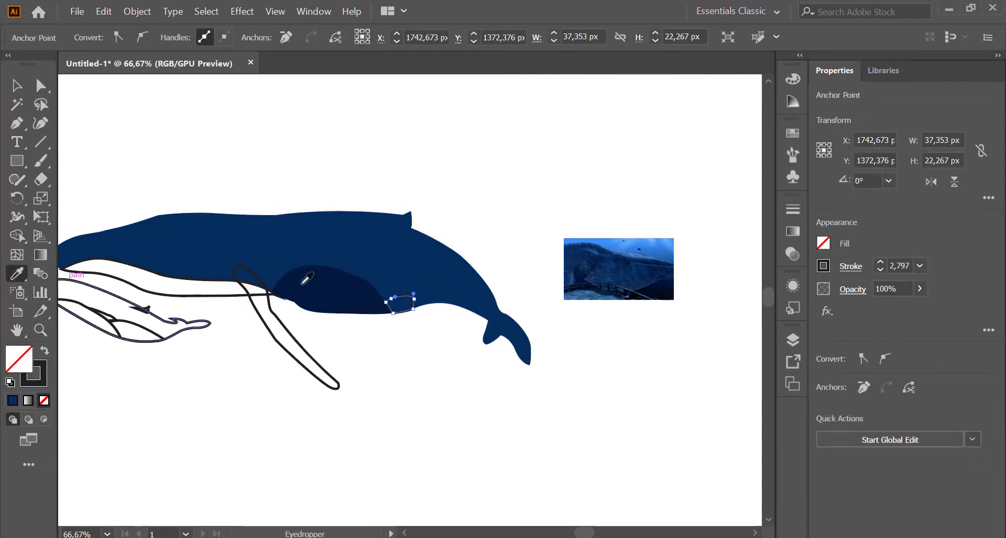
{"action": "left_click", "coordinate": [404, 297]}
Step: Resample the belly shape's fill from the photo, settling on a greyish blue
{"action": "key", "text": "a"}
{"action": "left_click", "coordinate": [360, 286]}
{"action": "left_click", "coordinate": [18, 275]}
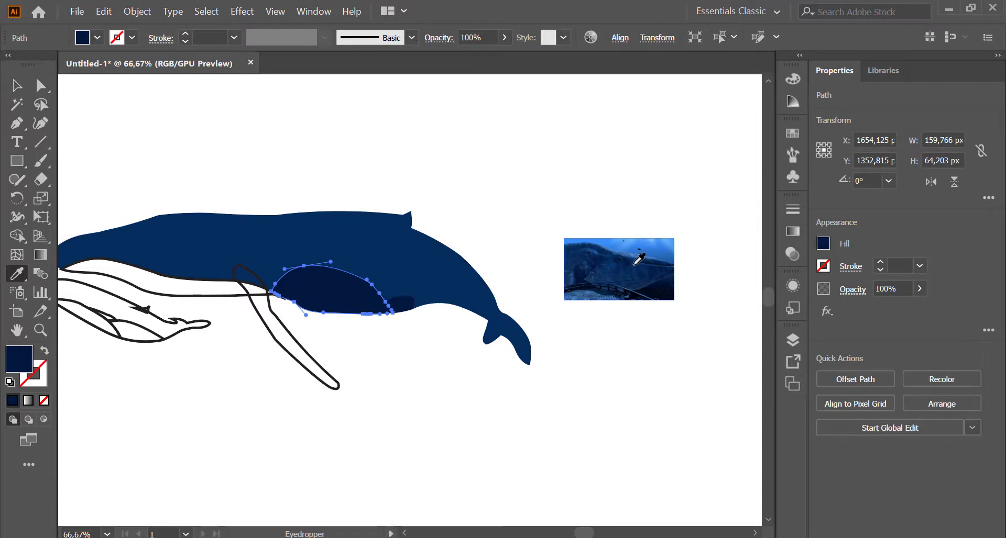
{"action": "left_click", "coordinate": [638, 260]}
{"action": "key", "text": "a"}
{"action": "left_click", "coordinate": [498, 211]}
{"action": "left_click", "coordinate": [353, 307]}
{"action": "left_click", "coordinate": [18, 275]}
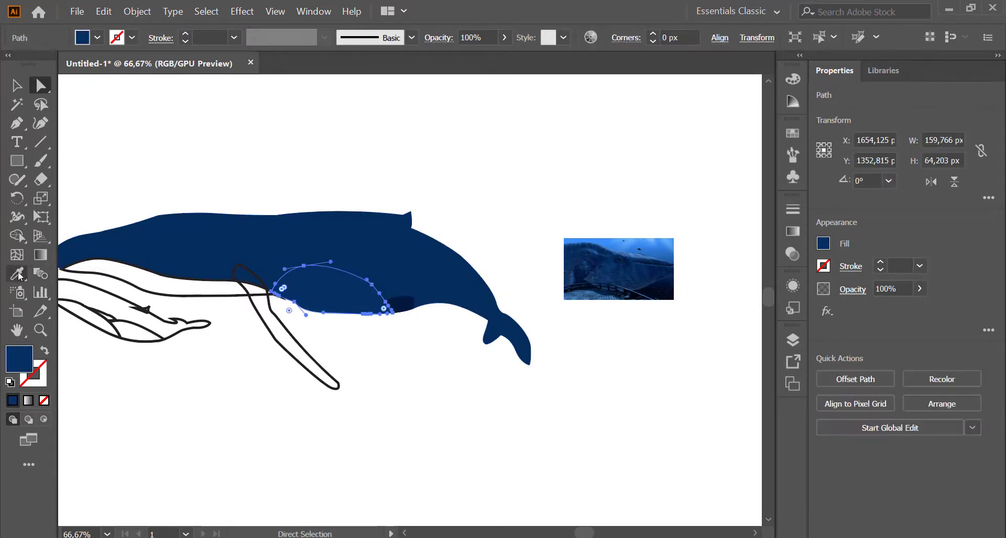
{"action": "left_click", "coordinate": [651, 269]}
{"action": "left_click", "coordinate": [629, 273]}
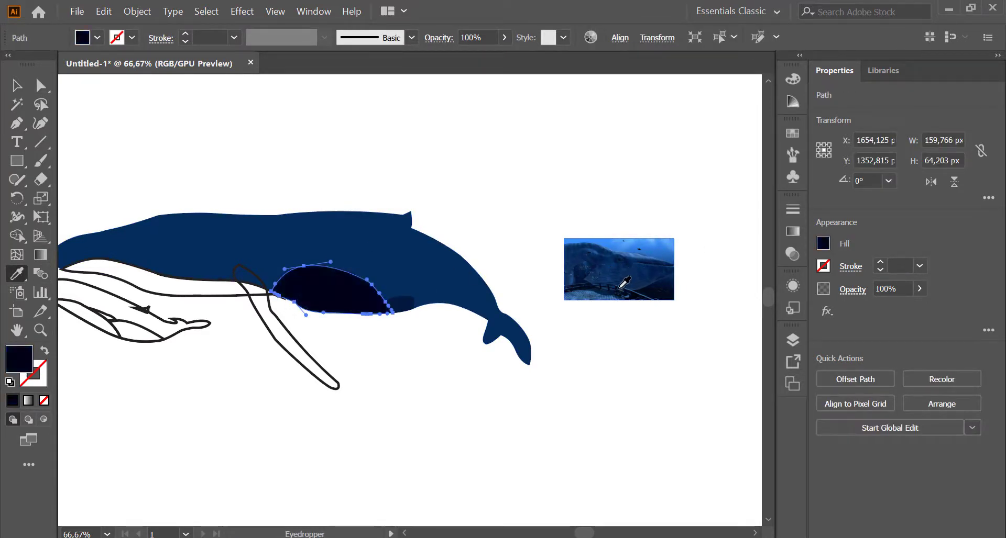
{"action": "left_click", "coordinate": [624, 283]}
{"action": "key", "text": "a"}
Step: Fill the lower belly strip with grey-blue sampled from the photo
{"action": "left_click", "coordinate": [507, 178]}
{"action": "left_click", "coordinate": [191, 292]}
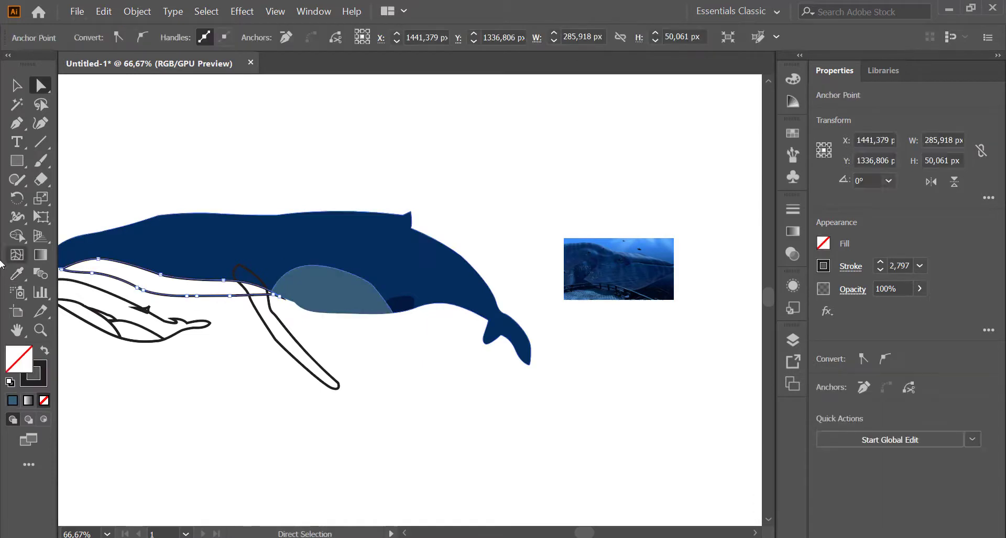
{"action": "key", "text": "i"}
{"action": "left_click", "coordinate": [580, 274]}
{"action": "key", "text": "a"}
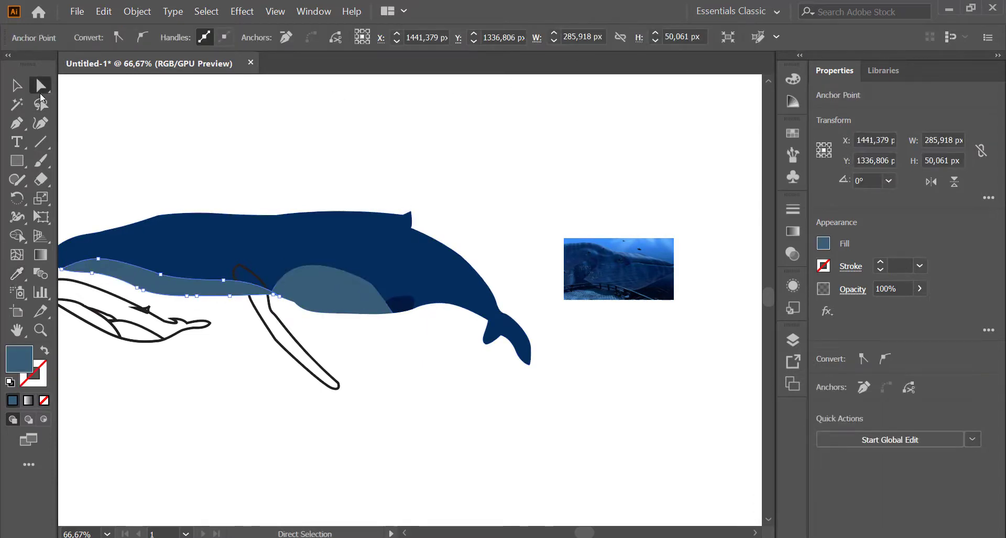
{"action": "left_click", "coordinate": [202, 288]}
{"action": "left_click", "coordinate": [792, 101]}
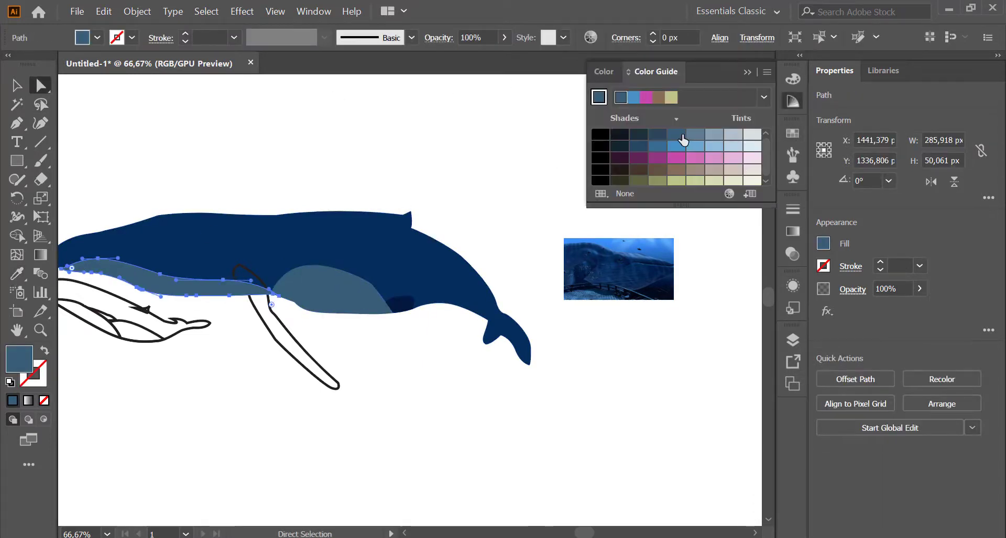
Step: Give the lower belly strip a mid blue tint from the colour variations
{"action": "key", "text": "i"}
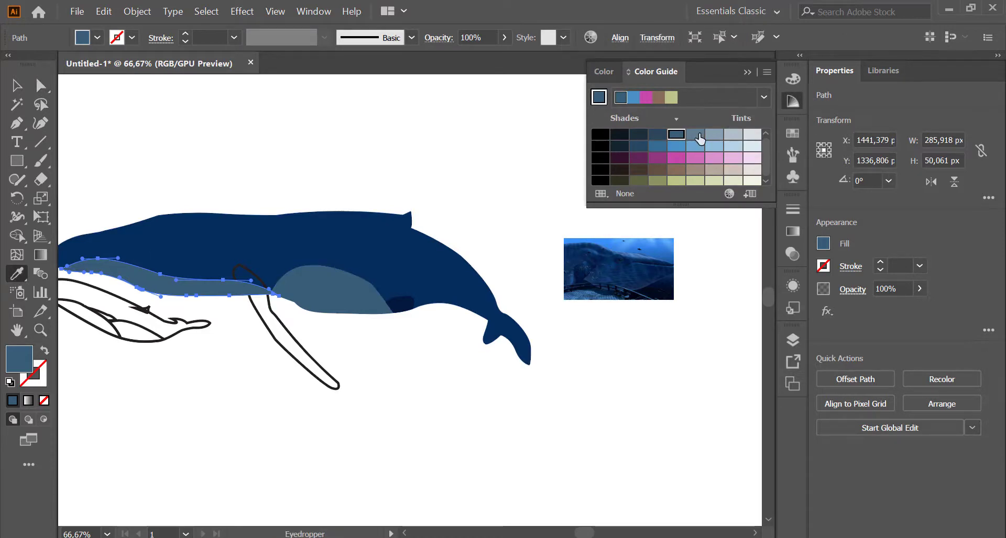
{"action": "key", "text": "a"}
{"action": "left_click", "coordinate": [202, 291]}
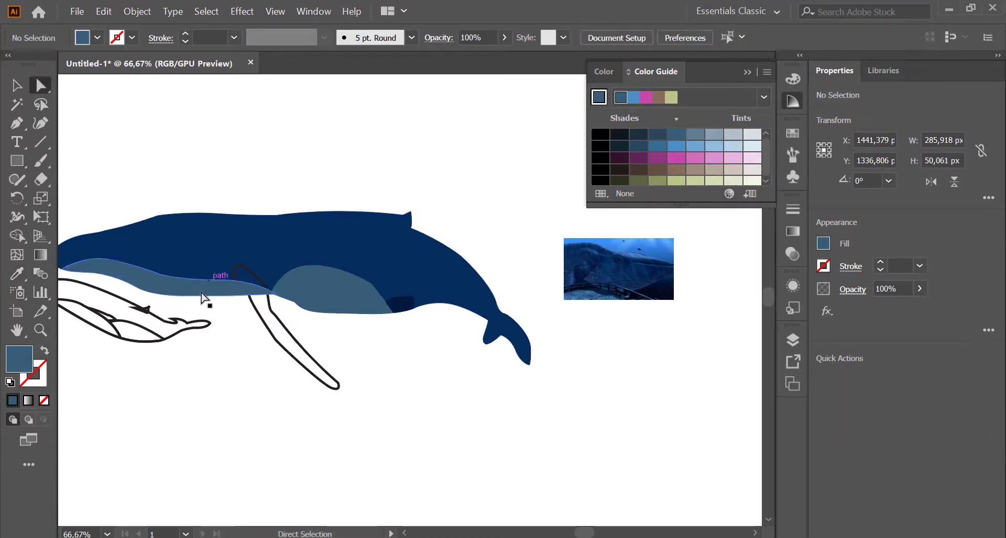
{"action": "left_click", "coordinate": [733, 146]}
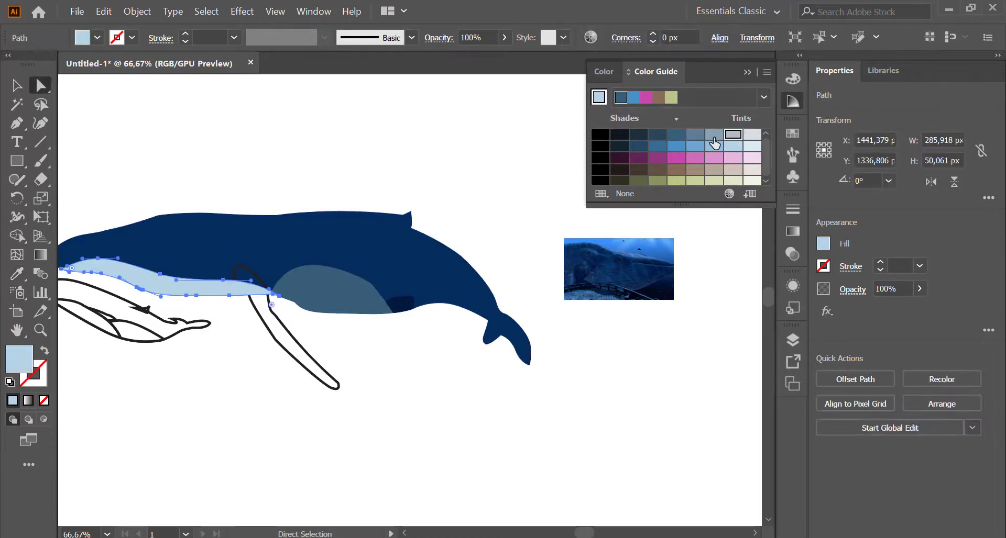
{"action": "left_click", "coordinate": [502, 168]}
{"action": "left_click", "coordinate": [218, 293]}
{"action": "left_click", "coordinate": [713, 134]}
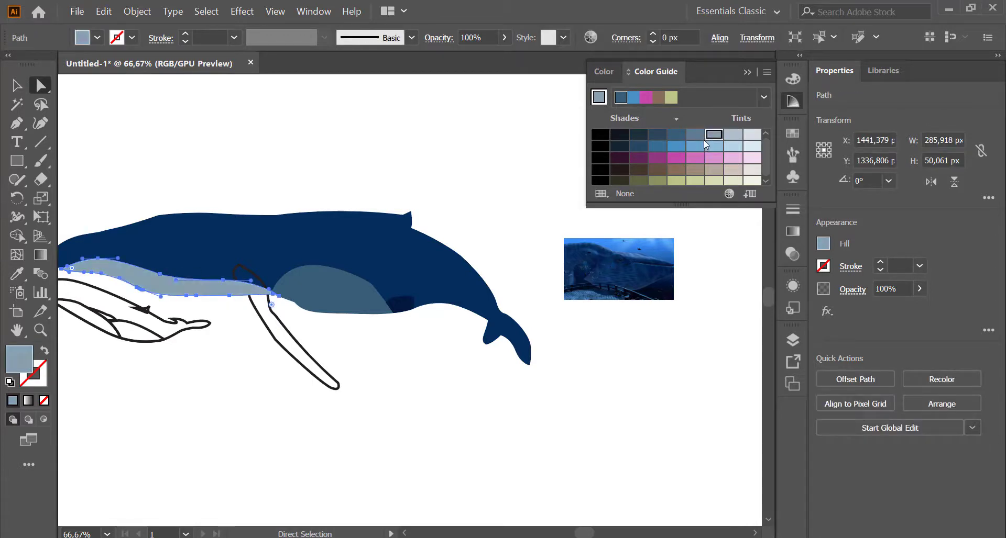
Step: Recolour the grey-blue belly patch light blue
{"action": "left_click", "coordinate": [355, 287]}
{"action": "left_click", "coordinate": [17, 273]}
{"action": "left_click", "coordinate": [151, 284]}
{"action": "key", "text": "ctrl+shift+a"}
{"action": "key", "text": "a"}
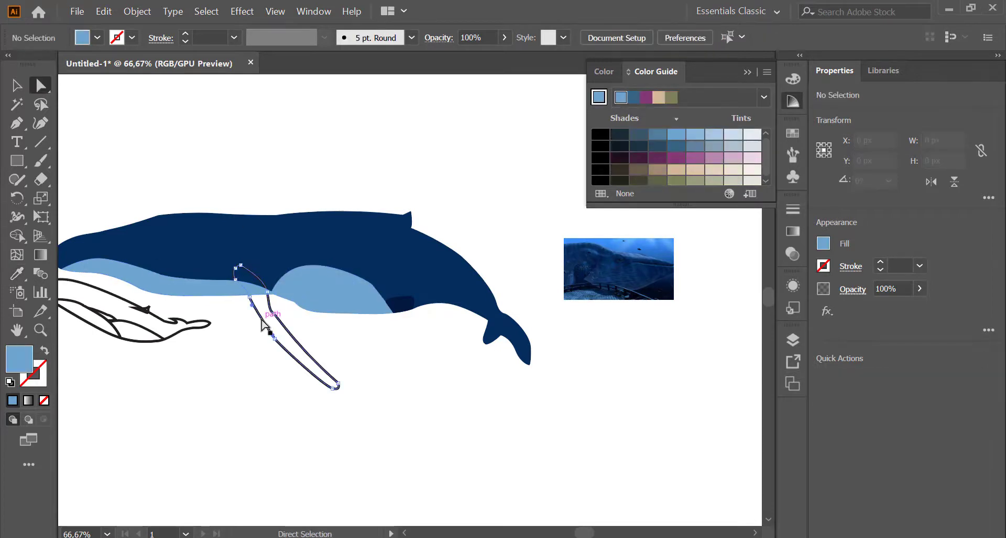
Step: Give the flipper a pale blue c5dcec fill with no stroke
{"action": "left_click", "coordinate": [262, 322]}
{"action": "left_click", "coordinate": [727, 134]}
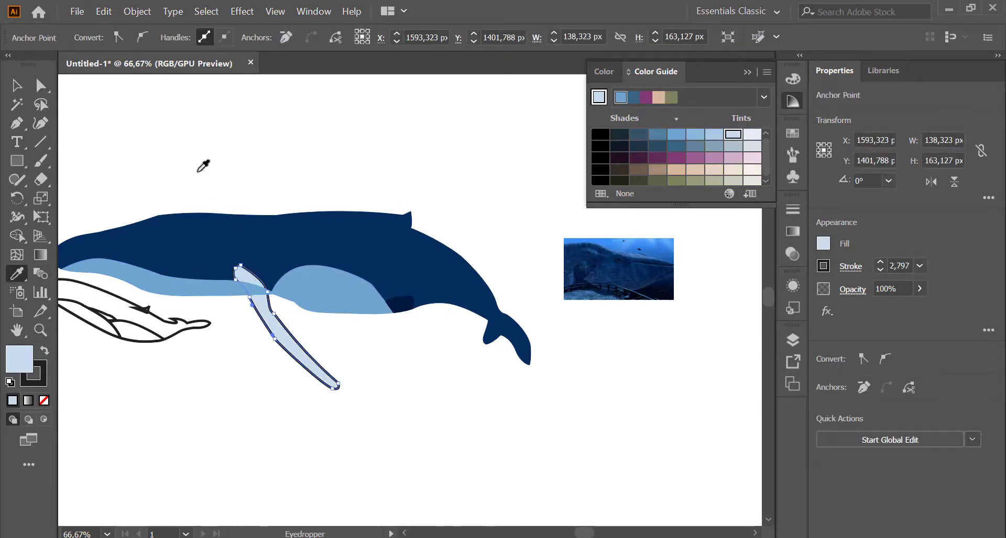
{"action": "double_click", "coordinate": [33, 374]}
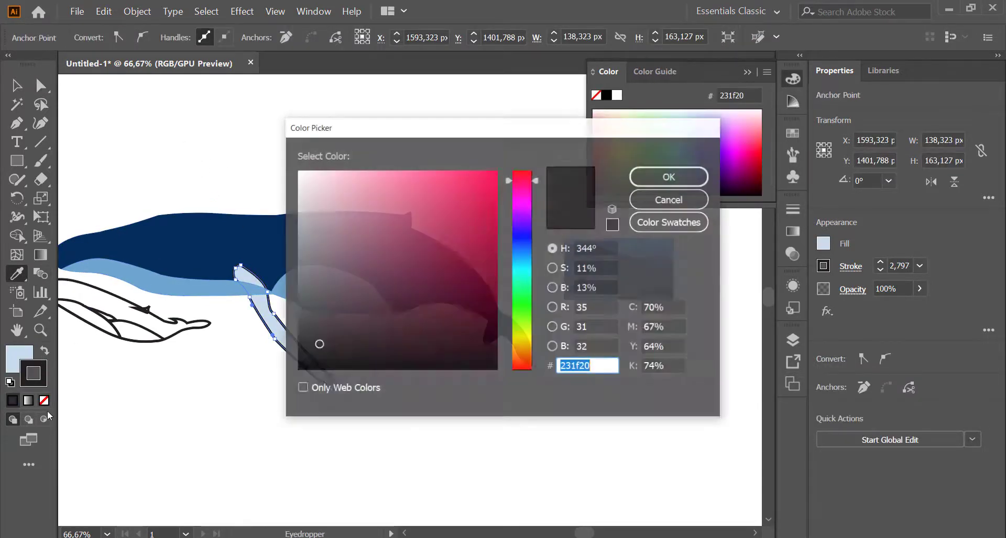
{"action": "left_click", "coordinate": [663, 198]}
{"action": "key", "text": "slash"}
{"action": "left_click", "coordinate": [18, 361]}
{"action": "double_click", "coordinate": [18, 360]}
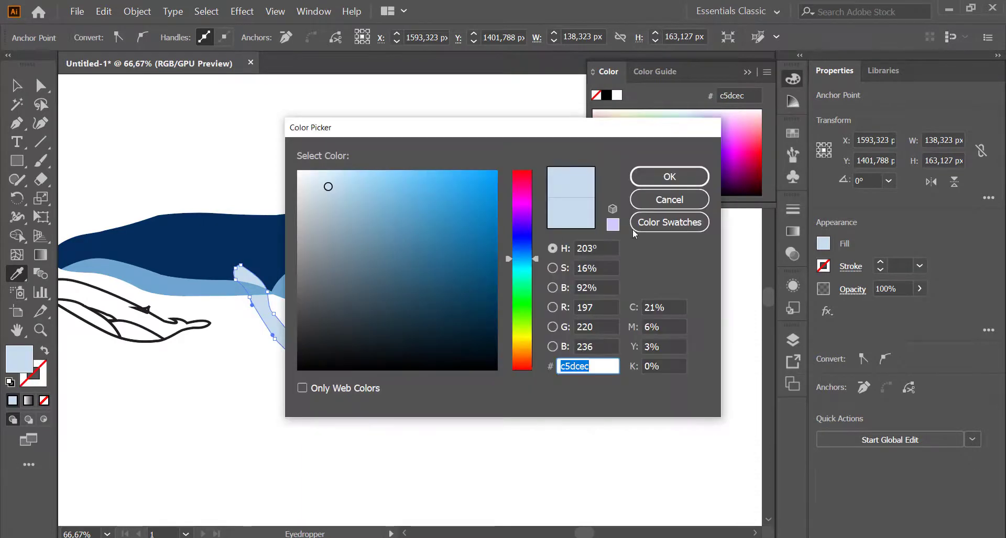
{"action": "left_click", "coordinate": [666, 175]}
{"action": "left_click", "coordinate": [40, 85]}
Step: Send the flipper backward behind the adult whale's body
{"action": "right_click", "coordinate": [293, 358]}
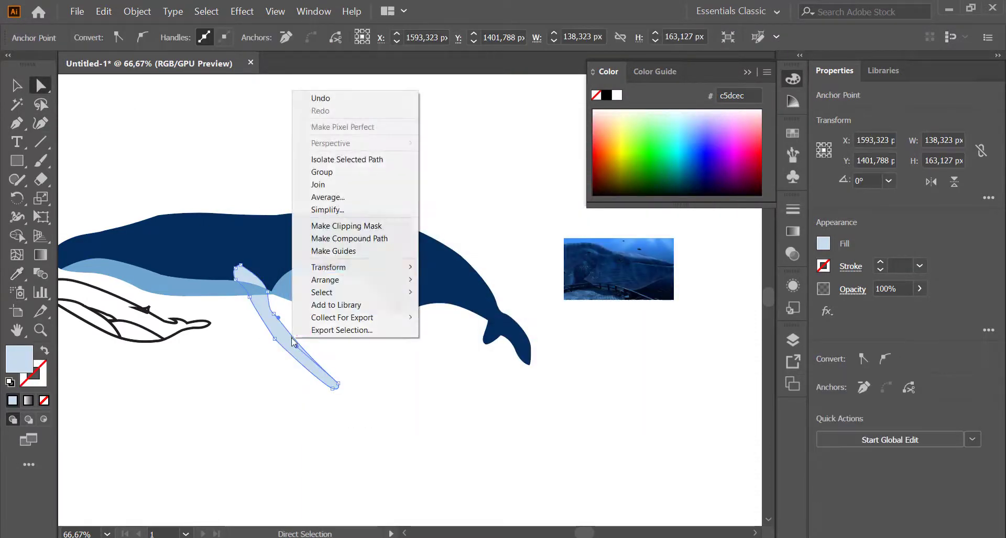
{"action": "left_click", "coordinate": [485, 304]}
{"action": "left_click", "coordinate": [497, 194]}
{"action": "scroll", "coordinate": [360, 311], "scroll_direction": "left", "scroll_amount": 3}
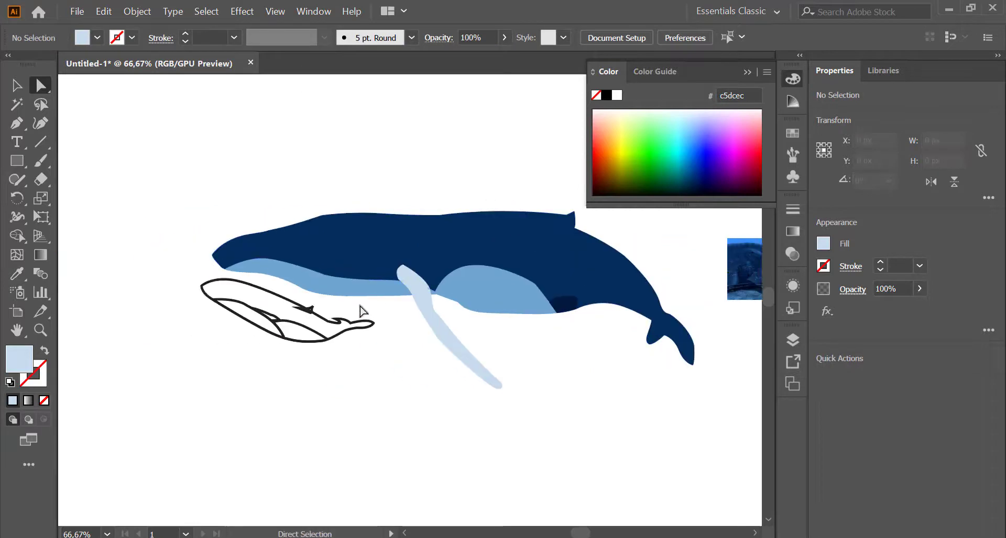
Step: Fill the calf's belly with the adult's light blue and its fin with darker blue
{"action": "left_click", "coordinate": [255, 330]}
{"action": "left_click", "coordinate": [18, 274]}
{"action": "left_click", "coordinate": [340, 285]}
{"action": "left_click", "coordinate": [304, 343]}
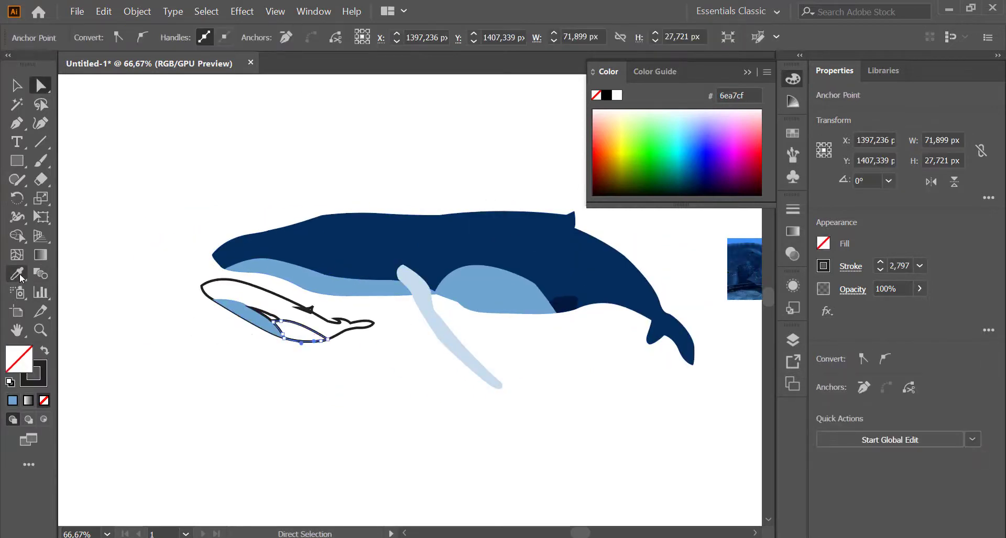
{"action": "left_click", "coordinate": [294, 277]}
{"action": "key", "text": "a"}
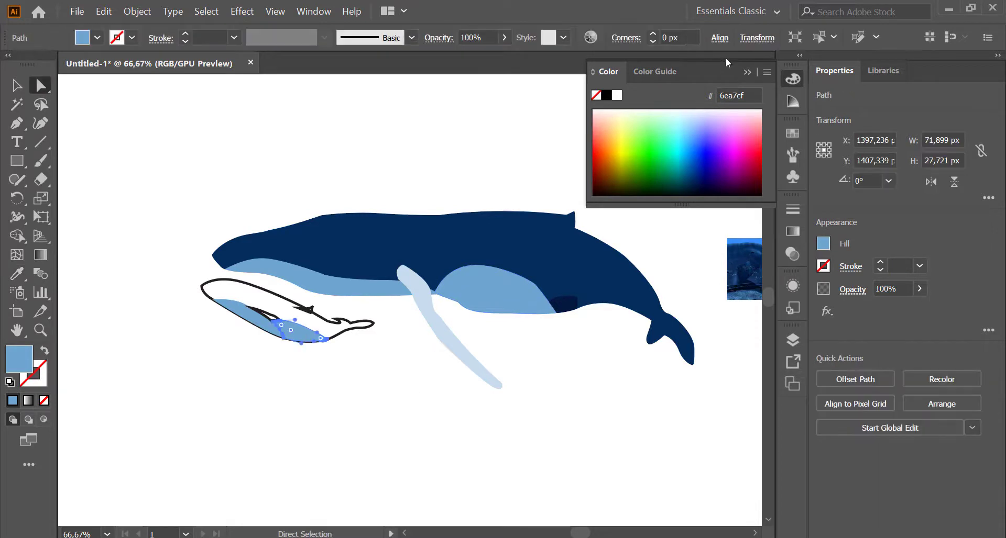
{"action": "left_click", "coordinate": [796, 104]}
{"action": "left_click", "coordinate": [657, 147]}
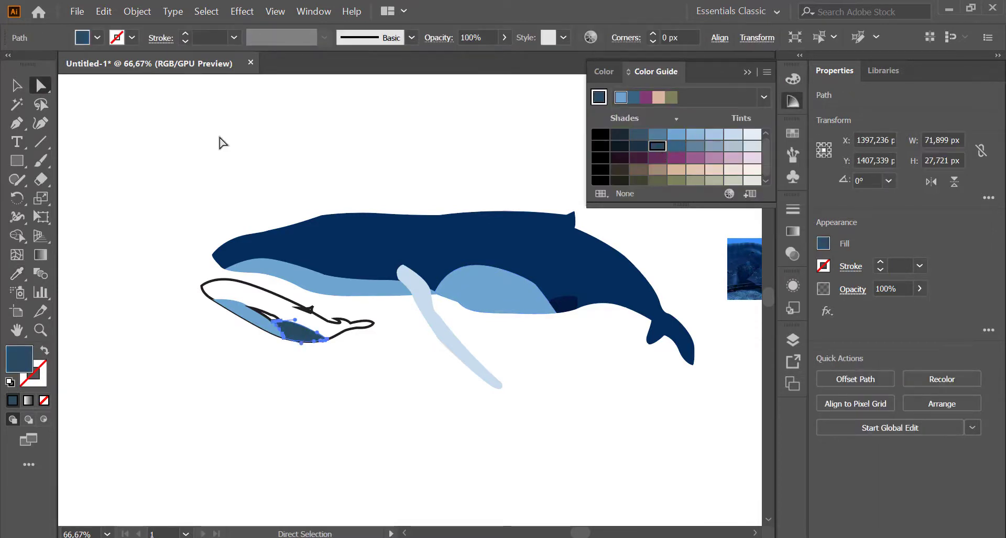
Step: Fill the calf's body navy and give a short calf part the flipper's pale blue
{"action": "left_click", "coordinate": [220, 141]}
{"action": "left_click", "coordinate": [262, 313]}
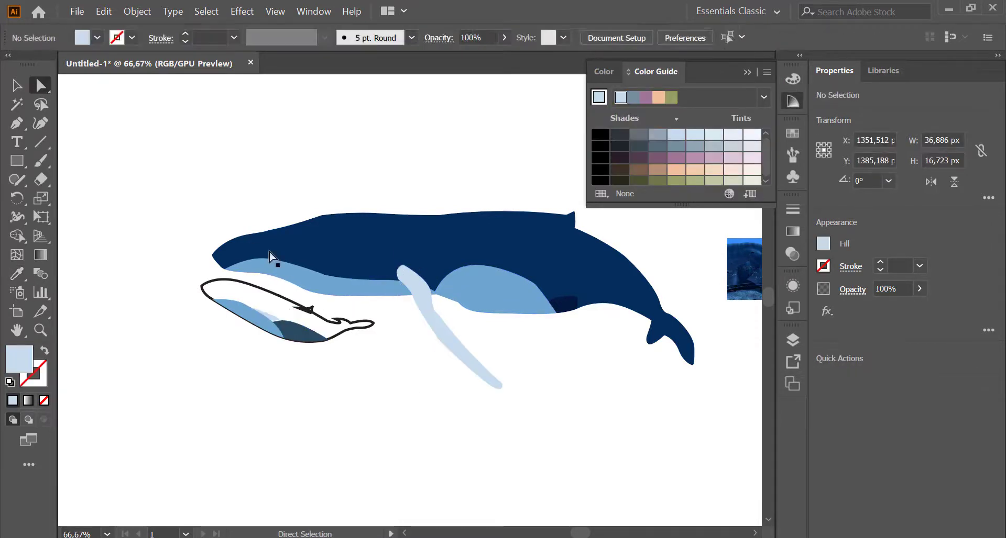
{"action": "left_click", "coordinate": [258, 292], "text": "ctrl"}
{"action": "key", "text": "a"}
{"action": "left_click", "coordinate": [406, 161]}
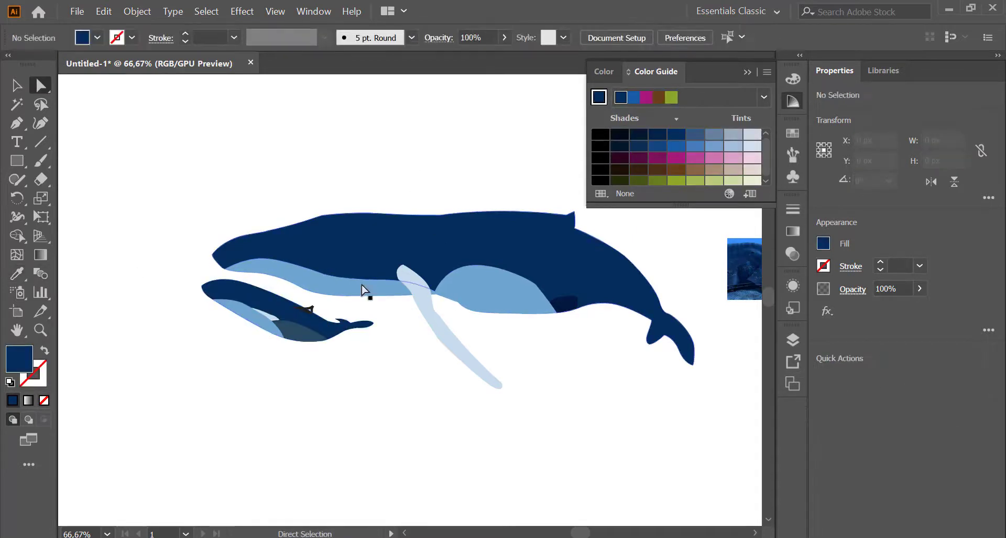
{"action": "left_click", "coordinate": [313, 309]}
{"action": "key", "text": "i"}
{"action": "left_click", "coordinate": [424, 288]}
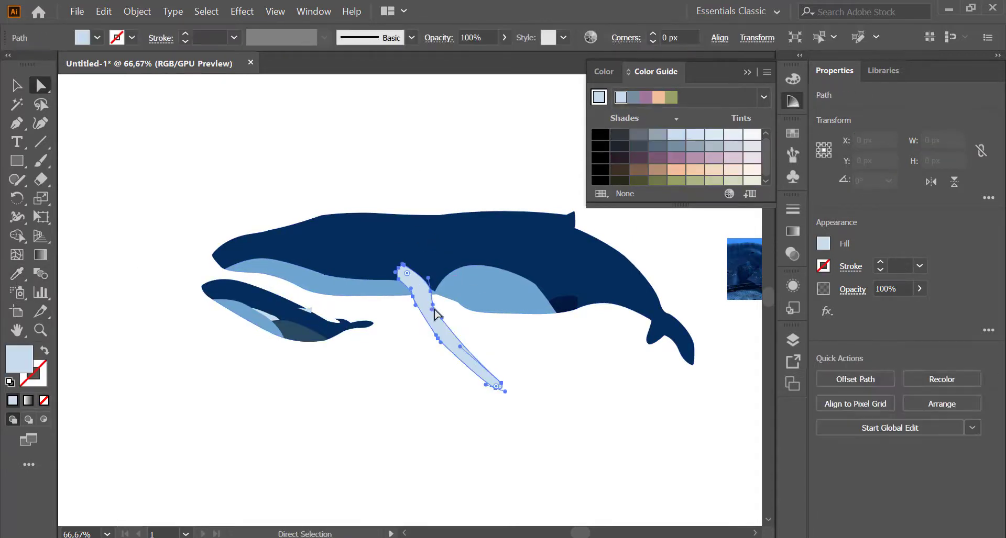
Step: Enlarge the adult whale's flipper, slim its right edge, then shrink it slightly
{"action": "key", "text": "v"}
{"action": "left_click_drag", "start_coordinate": [494, 373], "coordinate": [519, 400]}
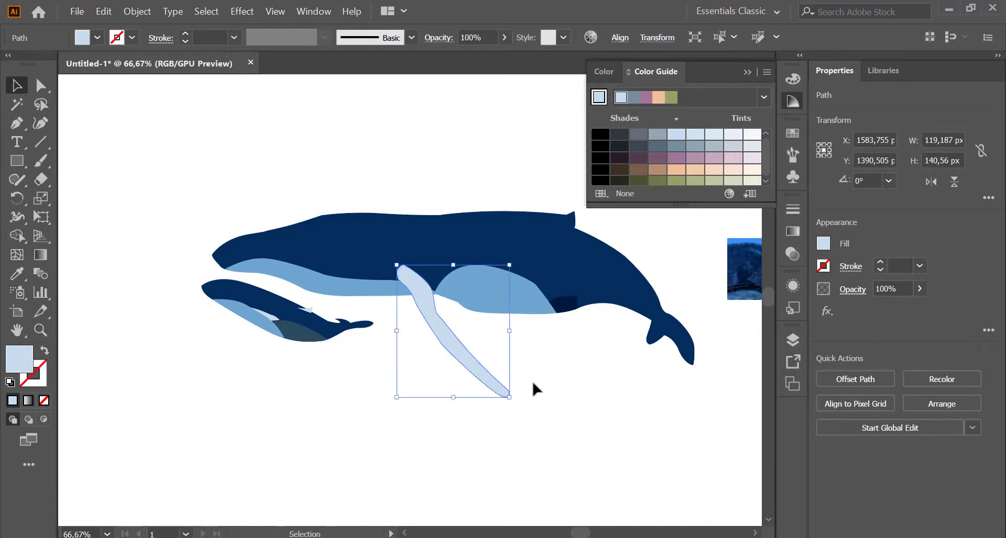
{"action": "key", "text": "a"}
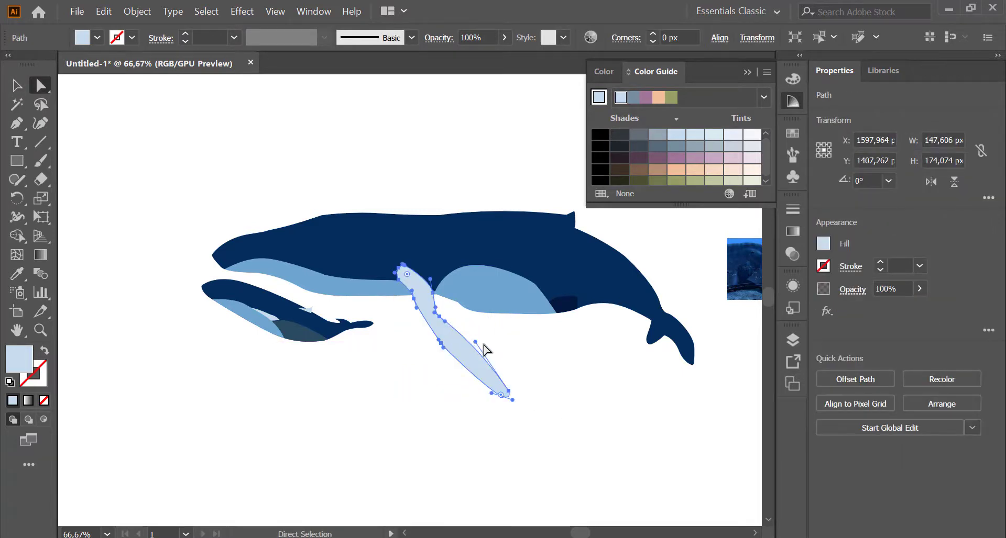
{"action": "left_click_drag", "start_coordinate": [476, 343], "coordinate": [459, 341]}
{"action": "left_click", "coordinate": [508, 392]}
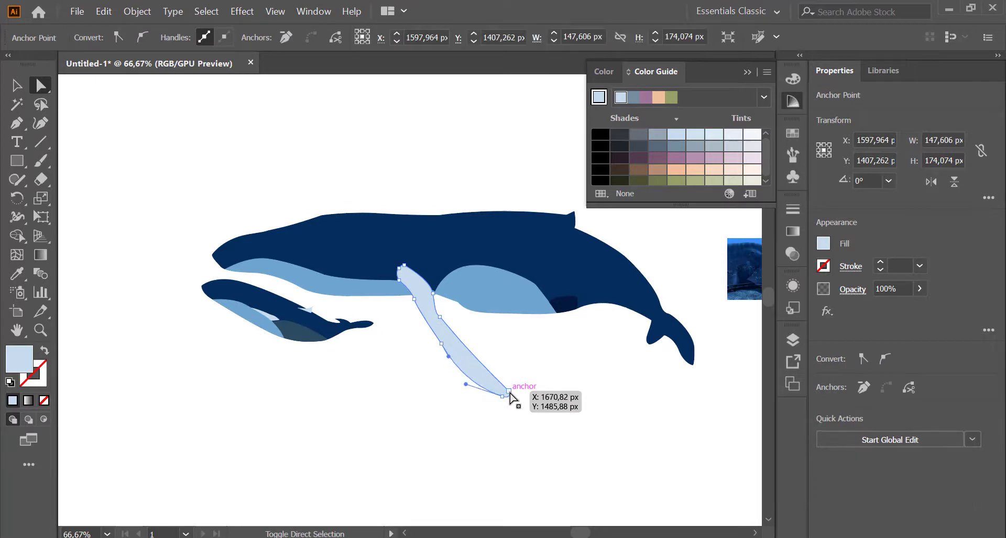
{"action": "key", "text": "v"}
{"action": "left_click_drag", "start_coordinate": [512, 399], "coordinate": [489, 374]}
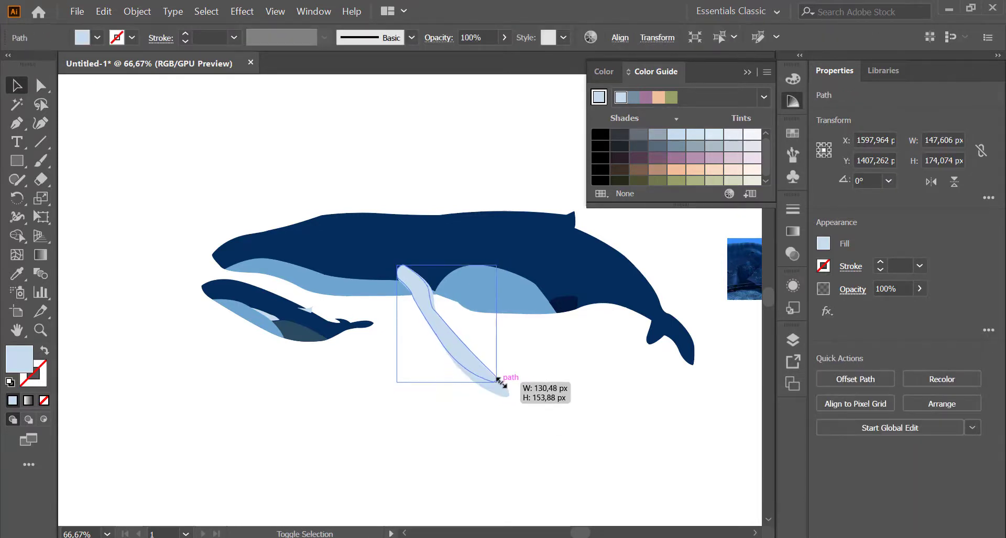
{"action": "left_click", "coordinate": [527, 372]}
{"action": "key", "text": "ctrl+minus"}
{"action": "key", "text": "ctrl+minus"}
{"action": "key", "text": "ctrl+minus"}
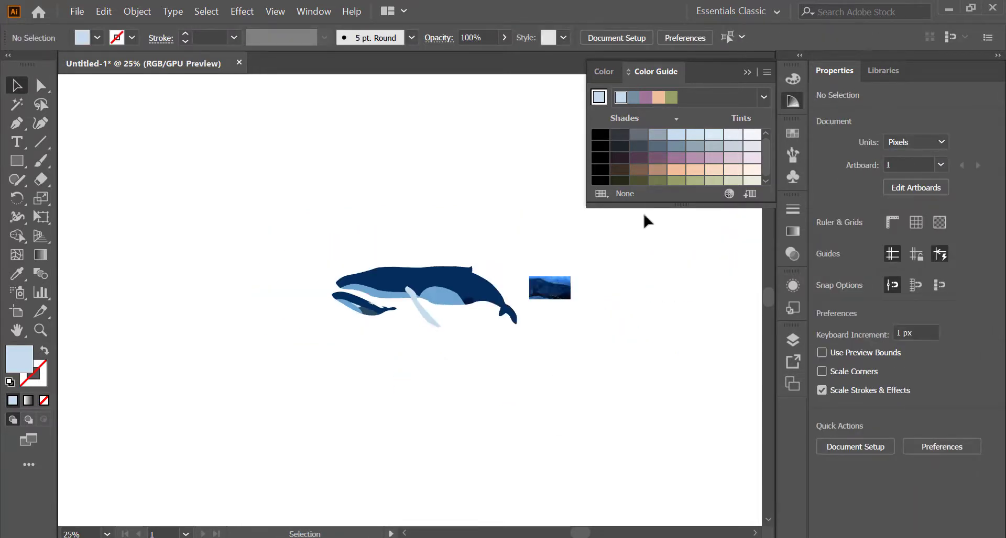
Step: Delete the reference photo and select the whole whale artwork
{"action": "left_click", "coordinate": [750, 73]}
{"action": "left_click", "coordinate": [550, 288]}
{"action": "key", "text": "Delete"}
{"action": "left_click_drag", "start_coordinate": [301, 229], "coordinate": [601, 413]}
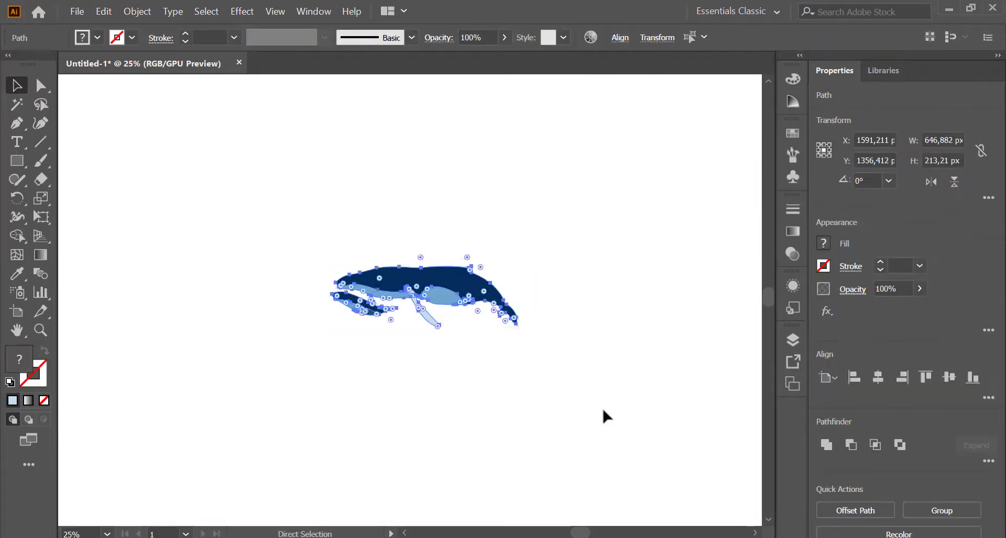
{"action": "key", "text": "ctrl+minus"}
{"action": "key", "text": "ctrl+minus"}
{"action": "key", "text": "ctrl+minus"}
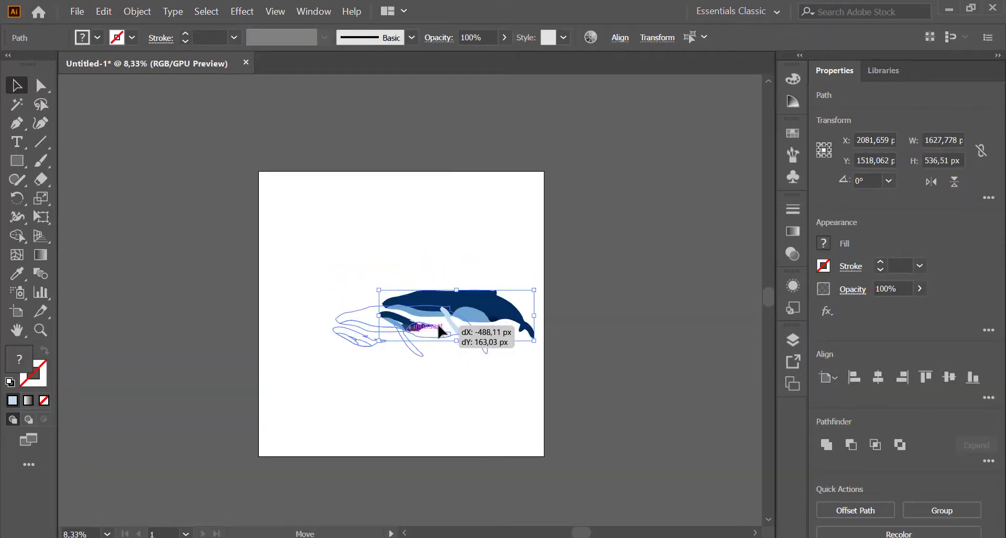
Step: Scale up the whale pair and tilt it clockwise, undoing an accidental duplicate
{"action": "left_click_drag", "start_coordinate": [441, 313], "coordinate": [488, 357]}
{"action": "left_click_drag", "start_coordinate": [494, 330], "coordinate": [487, 362]}
{"action": "left_click", "coordinate": [406, 278]}
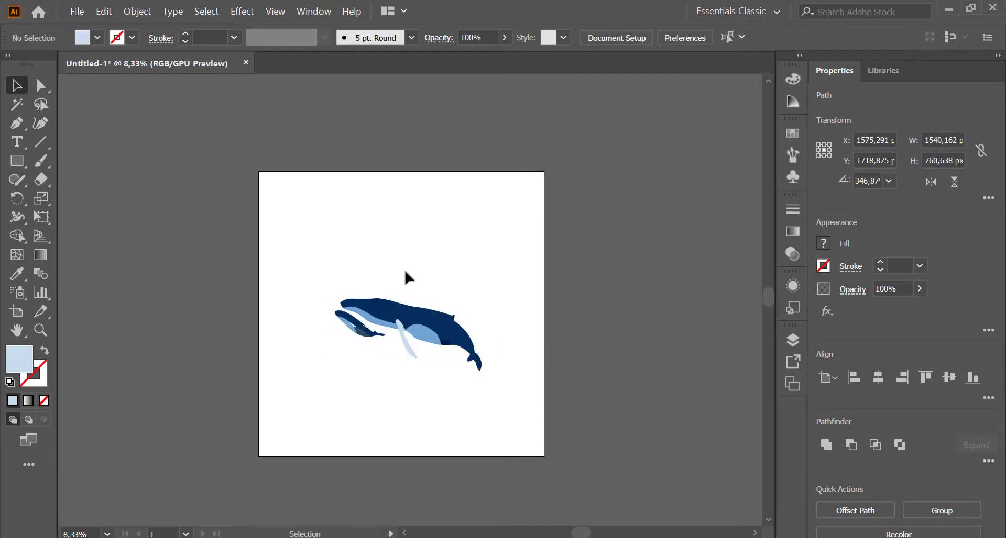
{"action": "mouse_move", "coordinate": [450, 330]}
{"action": "left_mouse_down", "text": "alt"}
{"action": "mouse_move", "coordinate": [447, 390]}
{"action": "mouse_move", "coordinate": [500, 283]}
{"action": "left_mouse_up", "text": "alt"}
{"action": "left_click", "coordinate": [490, 384]}
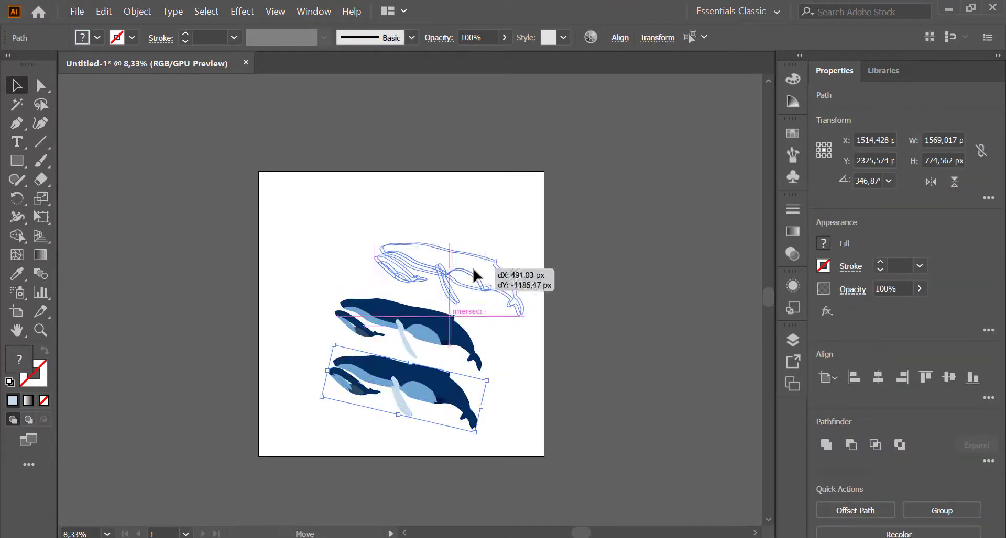
{"action": "key", "text": "ctrl+z"}
{"action": "left_click", "coordinate": [419, 220]}
{"action": "key", "text": "a"}
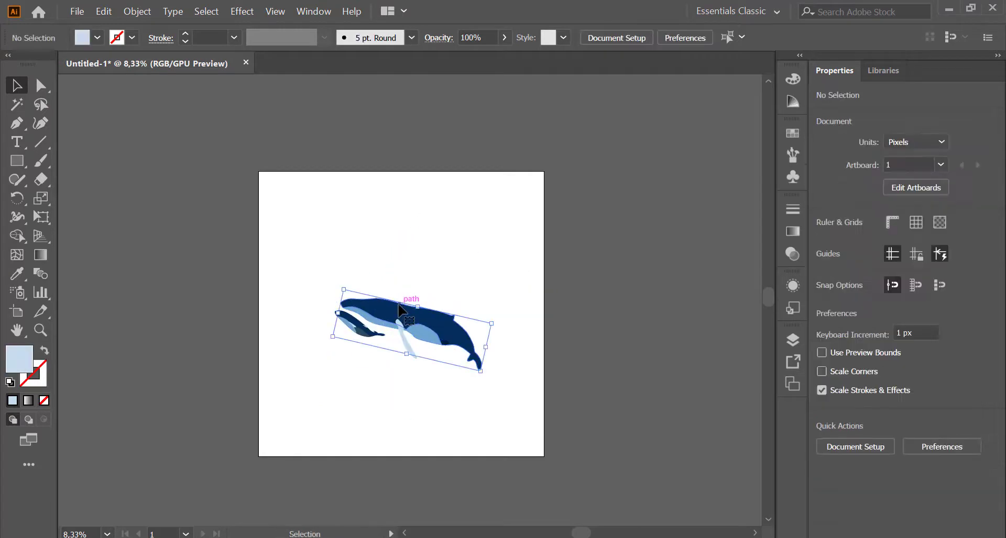
{"action": "key", "text": "ctrl+equal"}
{"action": "key", "text": "ctrl+equal"}
{"action": "left_click", "coordinate": [399, 310]}
{"action": "left_click", "coordinate": [452, 149]}
Step: Select every whale path and give them a thin white outline
{"action": "key", "text": "v"}
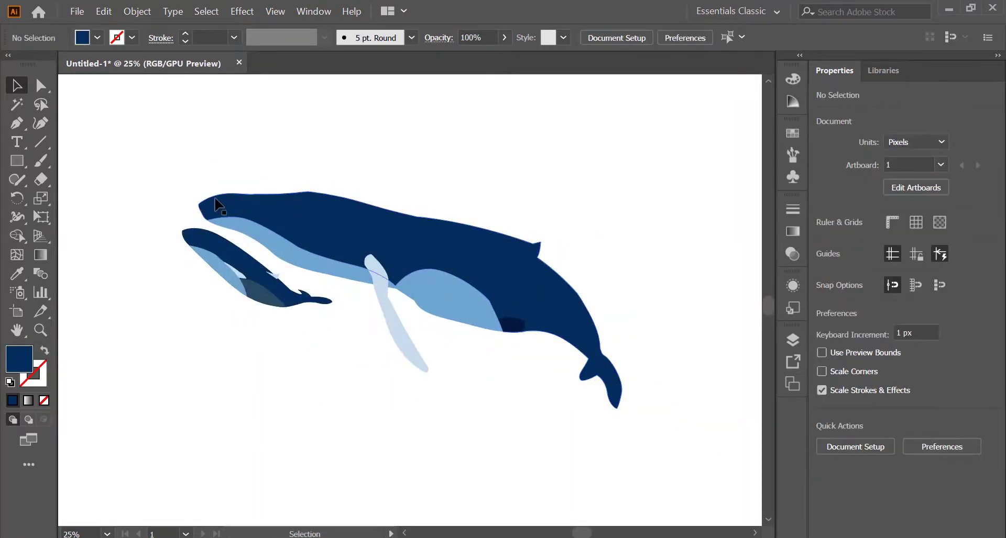
{"action": "left_click", "coordinate": [220, 207]}
{"action": "left_click", "coordinate": [662, 470]}
{"action": "left_click_drag", "start_coordinate": [662, 471], "coordinate": [149, 113]}
{"action": "left_click", "coordinate": [98, 37]}
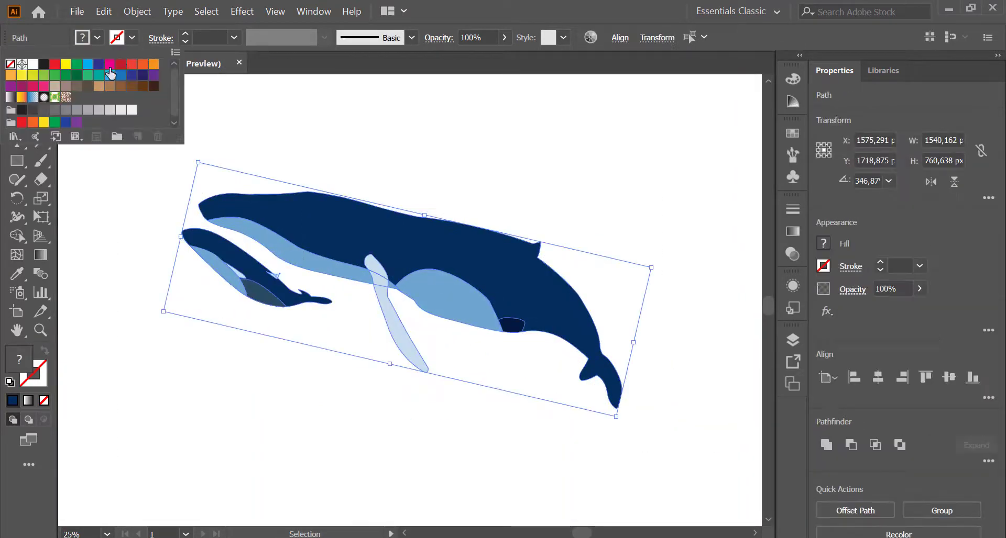
{"action": "key", "text": "Escape"}
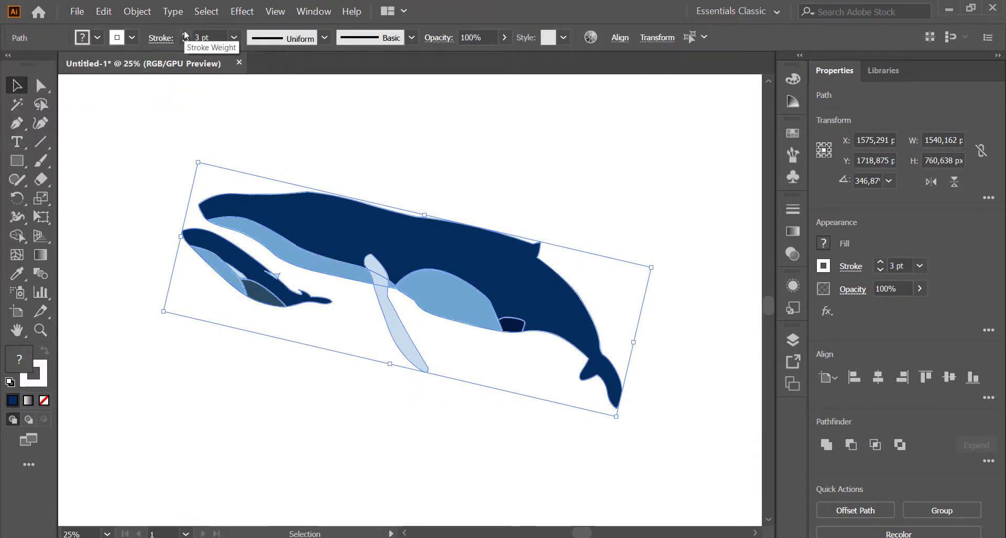
{"action": "left_click", "coordinate": [368, 144]}
{"action": "key", "text": "ctrl+minus"}
{"action": "key", "text": "ctrl+minus"}
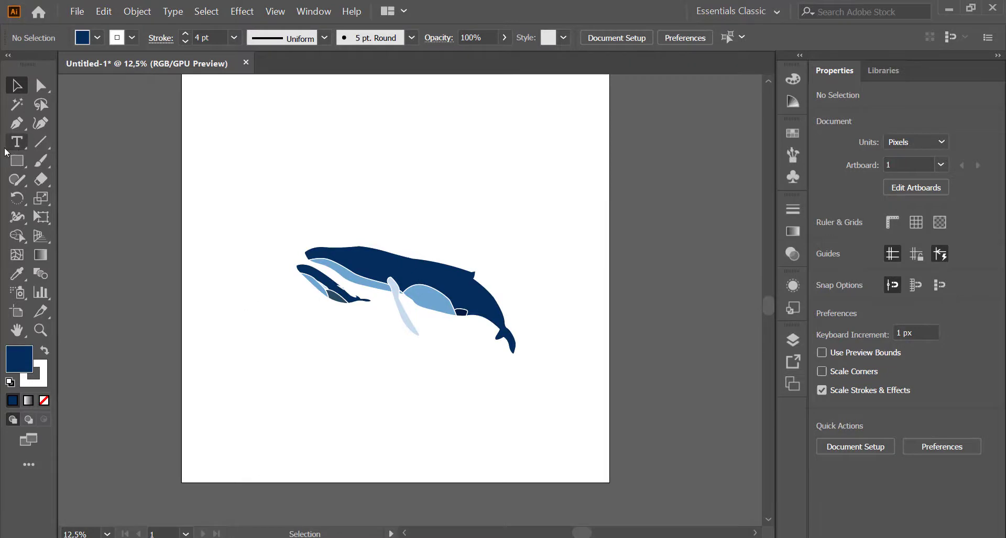
Step: Draw a large navy circle, send it backward twice behind the whales, and centre it
{"action": "left_click_drag", "start_coordinate": [16, 161], "coordinate": [99, 198]}
{"action": "left_click_drag", "start_coordinate": [251, 165], "coordinate": [542, 381]}
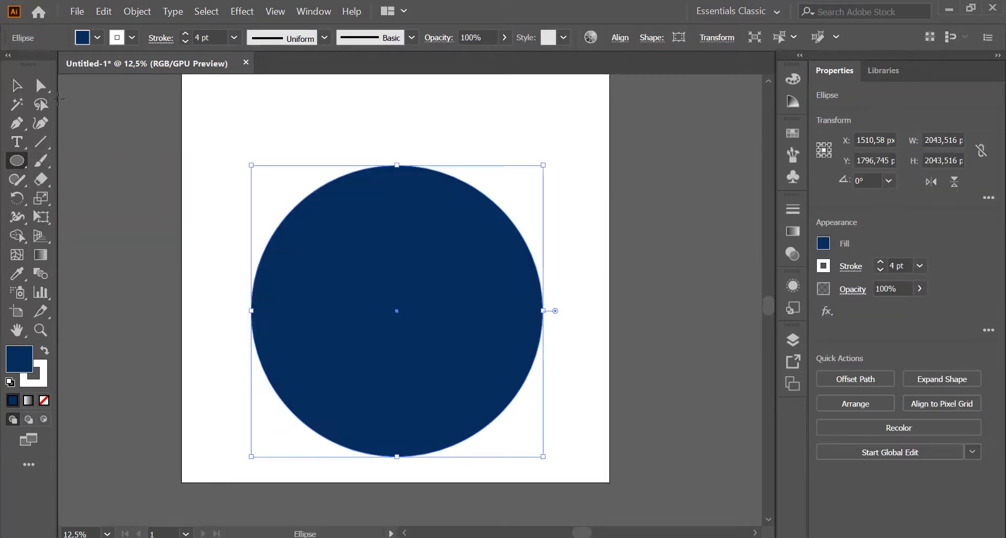
{"action": "left_click", "coordinate": [41, 85]}
{"action": "right_click", "coordinate": [448, 261]}
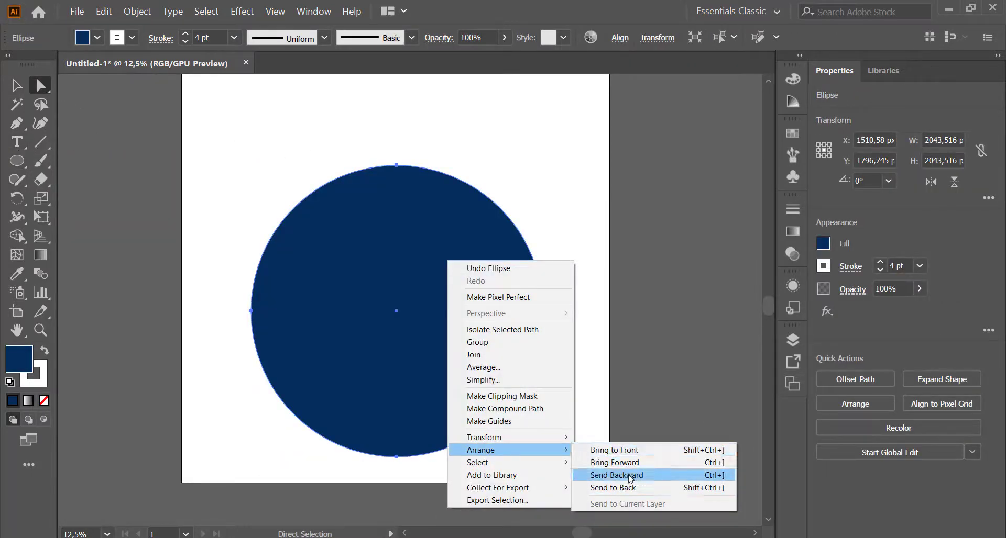
{"action": "left_click", "coordinate": [630, 478]}
{"action": "right_click", "coordinate": [514, 288]}
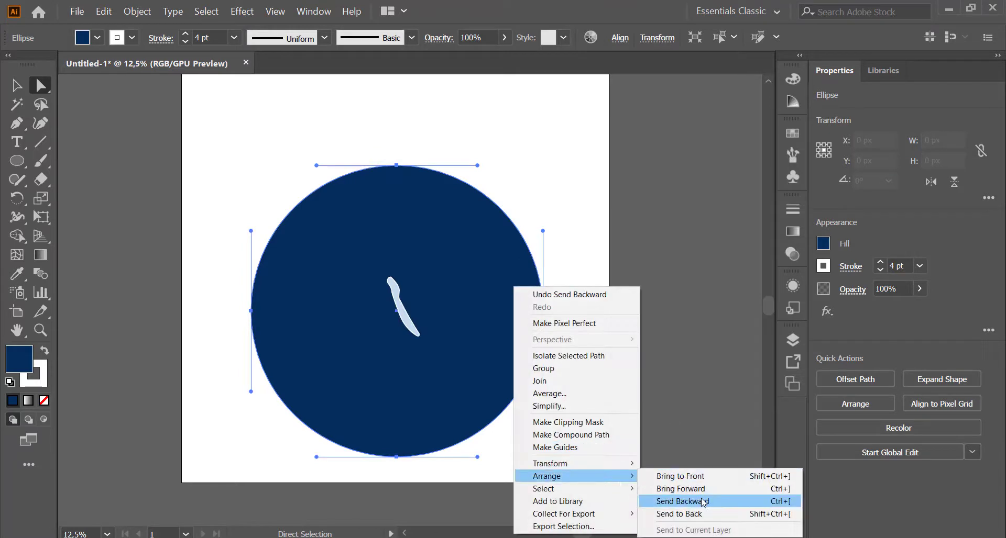
{"action": "left_click", "coordinate": [703, 502]}
{"action": "key", "text": "v"}
{"action": "left_click_drag", "start_coordinate": [467, 220], "coordinate": [476, 195]}
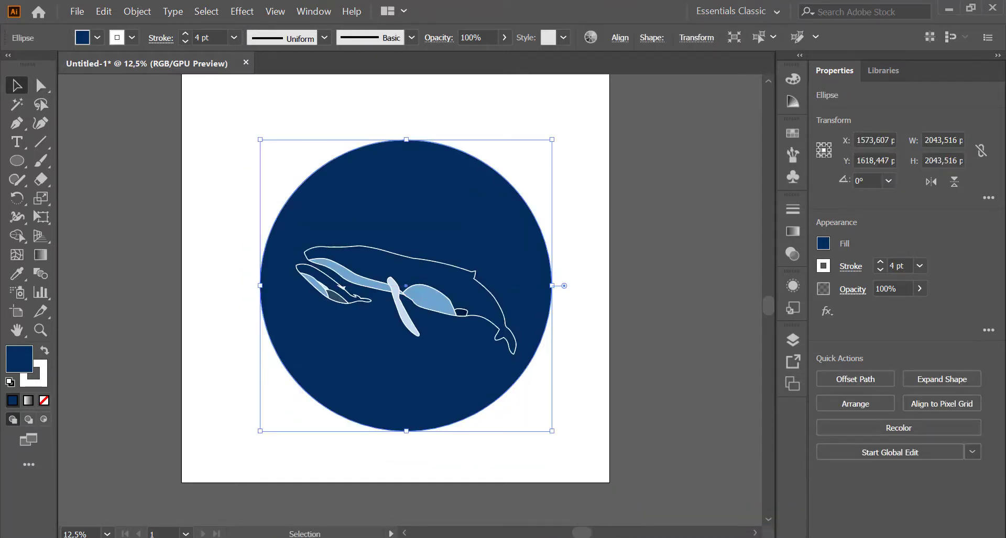
Step: Search Google Images for 'deep sea color palette'
{"action": "left_click", "coordinate": [291, 495]}
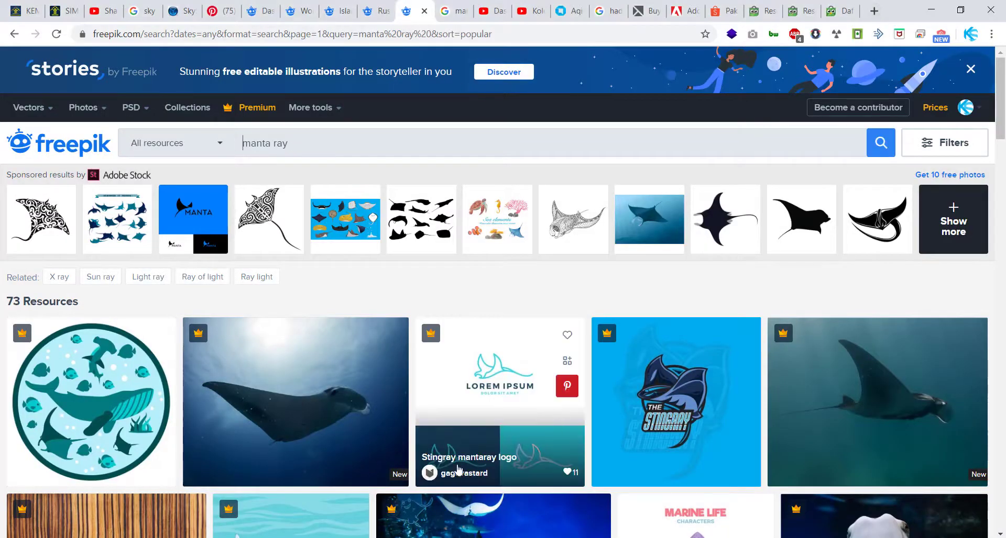
{"action": "left_click", "coordinate": [448, 494]}
{"action": "scroll", "coordinate": [225, 90], "scroll_direction": "up", "scroll_amount": 10}
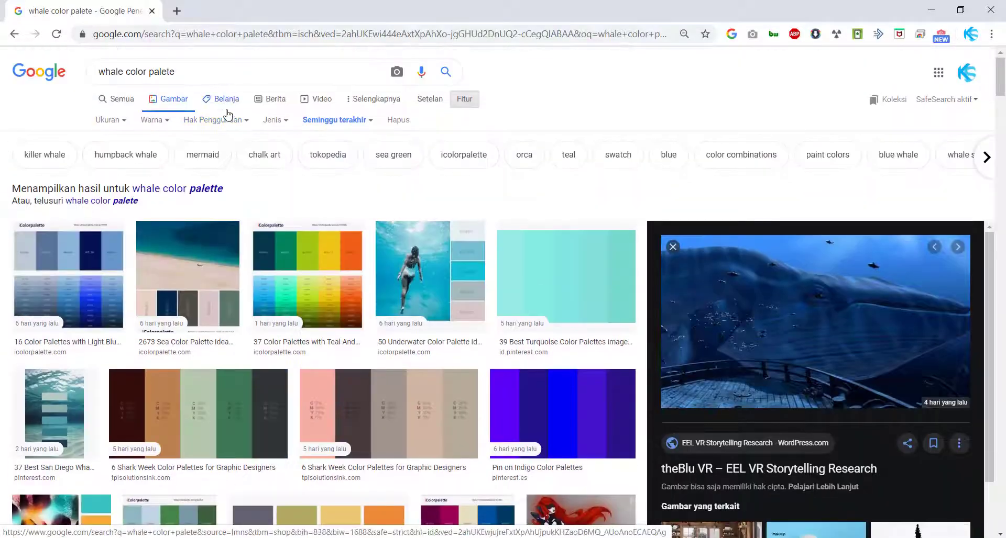
{"action": "triple_click", "coordinate": [210, 72]}
{"action": "type", "text": "deep sea coc"}
{"action": "key", "text": "BackSpace"}
{"action": "type", "text": "lor"}
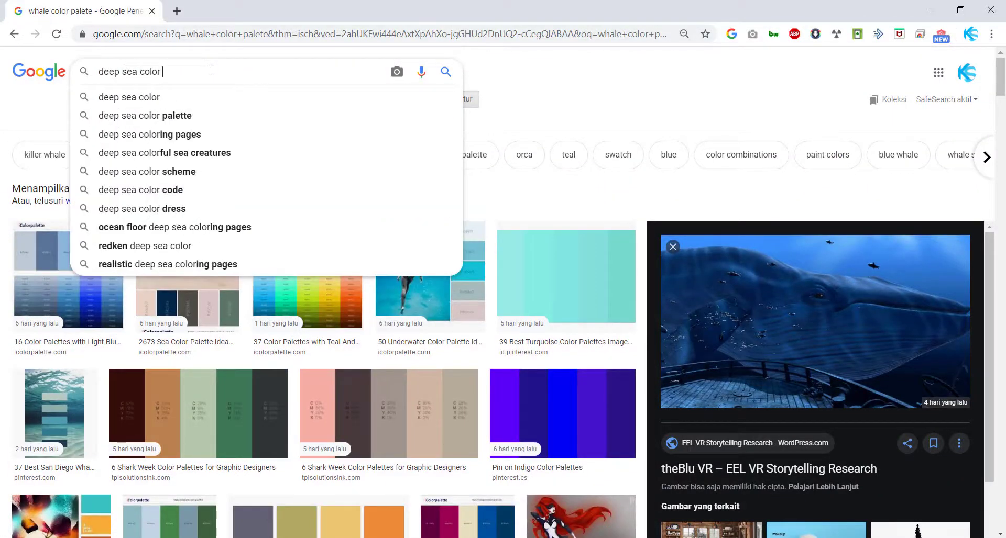
{"action": "type", "text": " palette"}
{"action": "key", "text": "Return"}
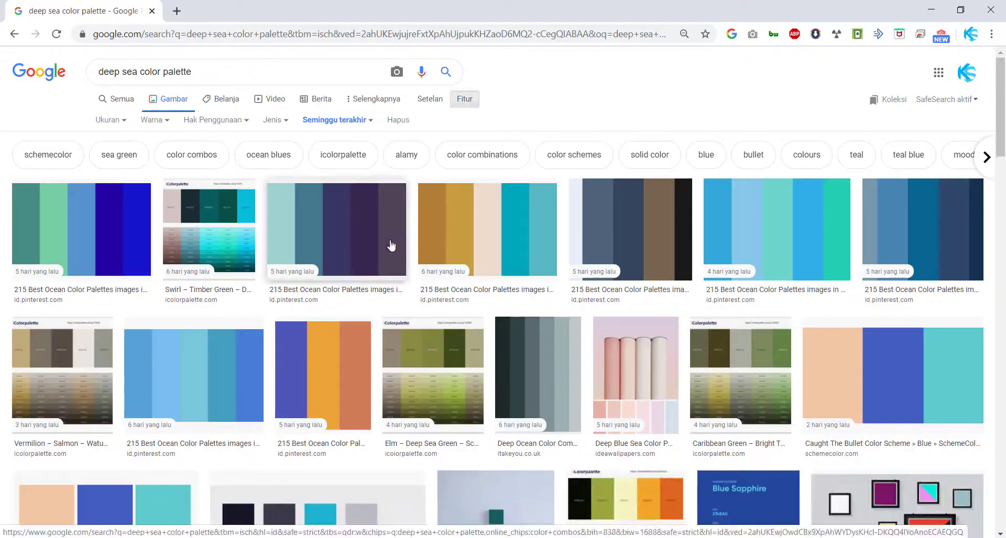
Step: Open the DEEP OCEAN palette result and copy its preview image
{"action": "left_click", "coordinate": [220, 236]}
{"action": "scroll", "coordinate": [444, 302], "scroll_direction": "down", "scroll_amount": 5}
{"action": "scroll", "coordinate": [444, 303], "scroll_direction": "down", "scroll_amount": 6}
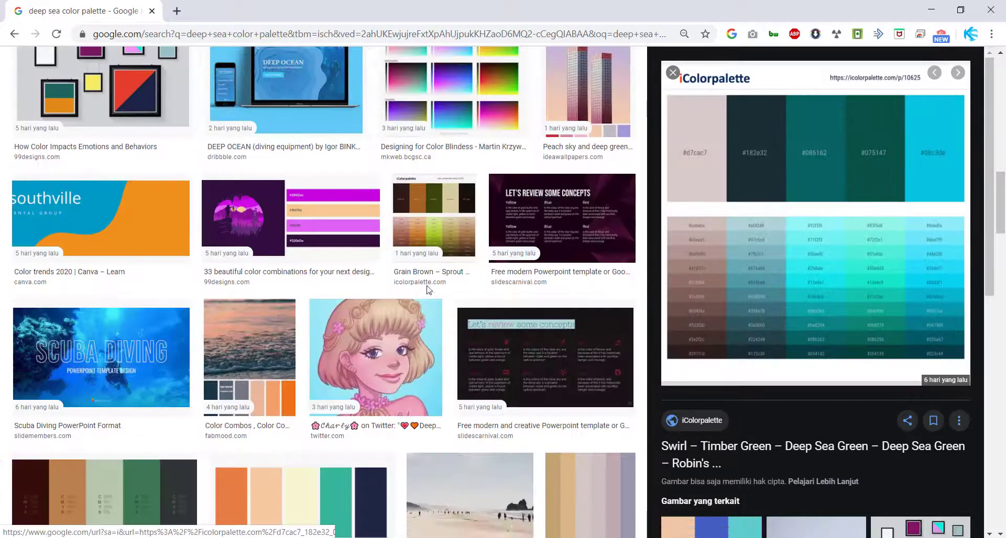
{"action": "left_click", "coordinate": [285, 184]}
{"action": "right_click", "coordinate": [838, 219]}
{"action": "right_click", "coordinate": [850, 372]}
{"action": "left_click", "coordinate": [849, 338]}
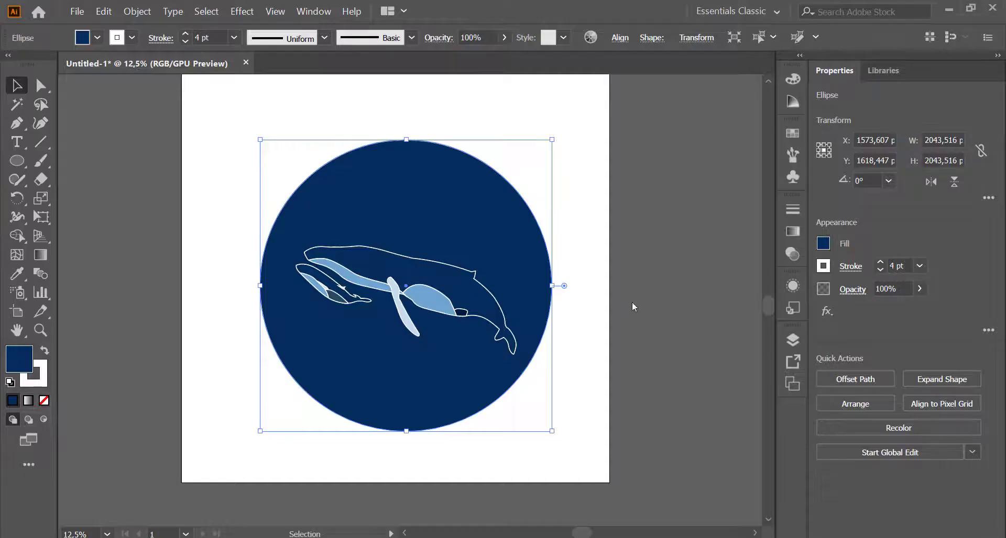
Step: Paste the DEEP OCEAN image and set it beside the artboard, clear of the whale
{"action": "key", "text": "ctrl+v"}
{"action": "left_click_drag", "start_coordinate": [417, 314], "coordinate": [603, 291]}
{"action": "key", "text": "ctrl+plus"}
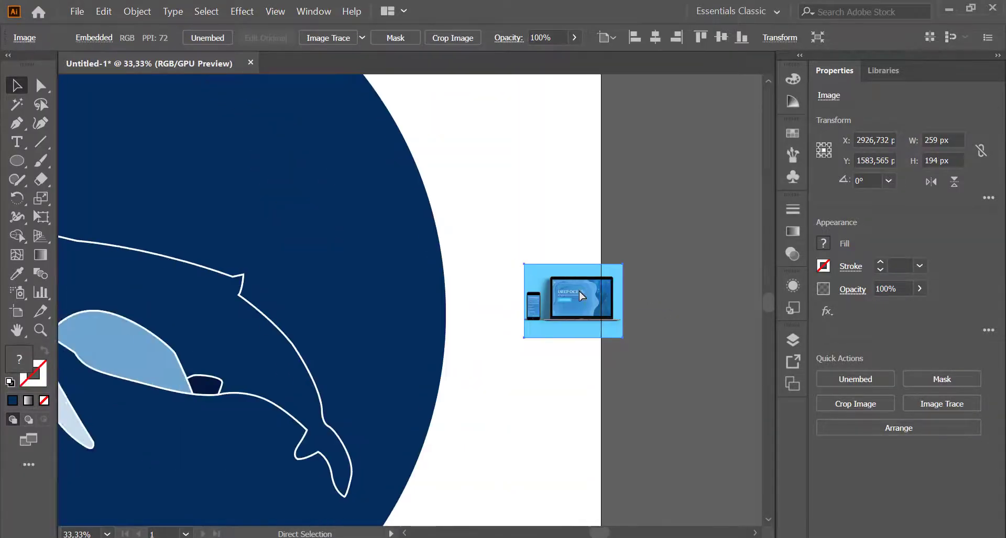
{"action": "key", "text": "ctrl+minus"}
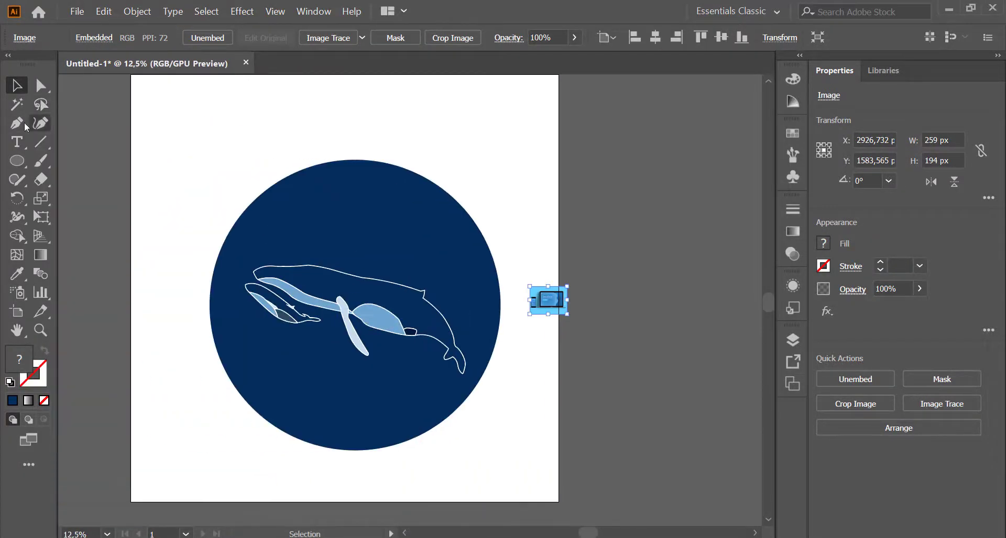
Step: Draw a closed wave shape with the Pen tool, curving across the circle
{"action": "left_click_drag", "start_coordinate": [398, 219], "coordinate": [358, 343]}
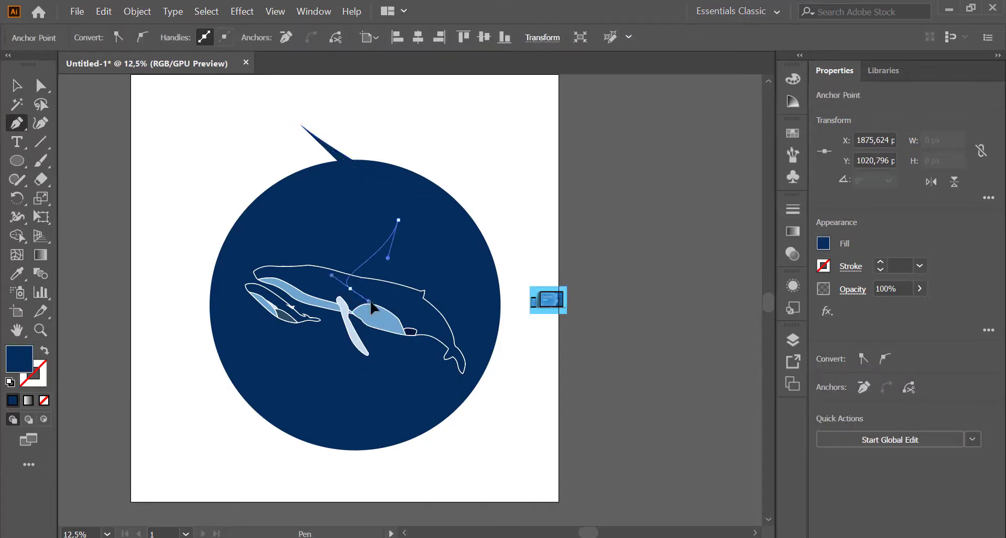
{"action": "left_click_drag", "start_coordinate": [421, 374], "coordinate": [397, 397]}
{"action": "left_click_drag", "start_coordinate": [426, 461], "coordinate": [472, 459]}
{"action": "left_click", "coordinate": [269, 458]}
{"action": "left_click", "coordinate": [178, 367]}
{"action": "left_click_drag", "start_coordinate": [170, 196], "coordinate": [180, 179]}
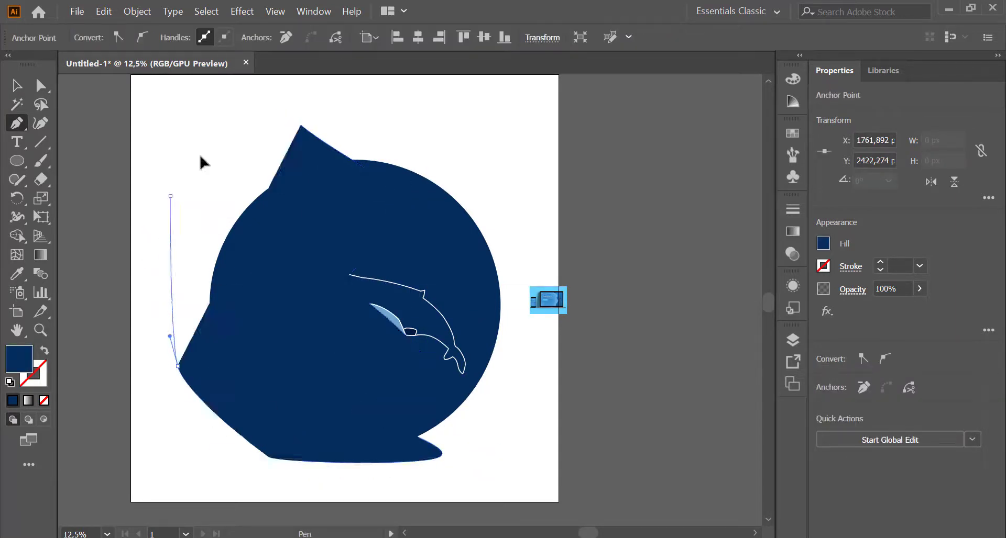
{"action": "left_click", "coordinate": [253, 108]}
{"action": "key", "text": "v"}
Step: Trim the wave shape to the circle with Shape Builder, removing the outer regions
{"action": "key", "text": "ctrl+a"}
{"action": "key", "text": "shift+m"}
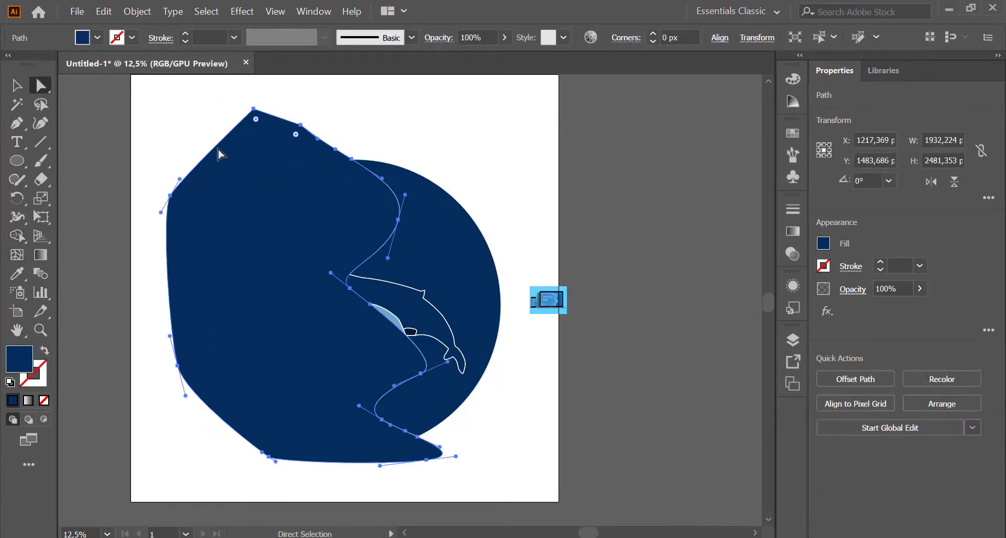
{"action": "left_click", "coordinate": [254, 117], "text": "alt"}
{"action": "key", "text": "a"}
{"action": "left_click", "coordinate": [451, 220]}
{"action": "scroll", "coordinate": [449, 219], "scroll_direction": "up", "scroll_amount": 1}
{"action": "scroll", "coordinate": [448, 217], "scroll_direction": "up", "scroll_amount": 2}
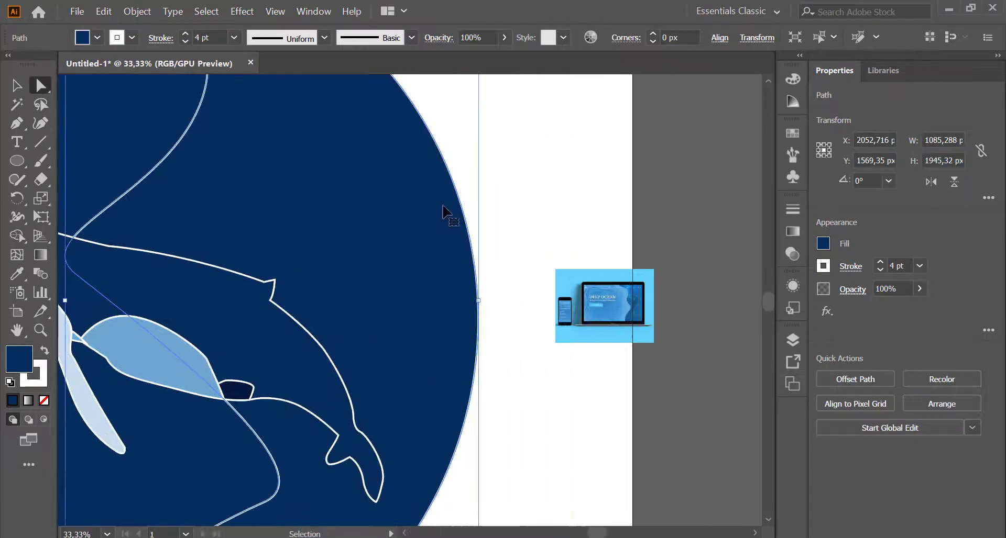
{"action": "scroll", "coordinate": [445, 213], "scroll_direction": "right", "scroll_amount": 1}
Step: Fill the wave region with a darker blue sampled from the image
{"action": "left_click", "coordinate": [17, 273]}
{"action": "left_click", "coordinate": [550, 283]}
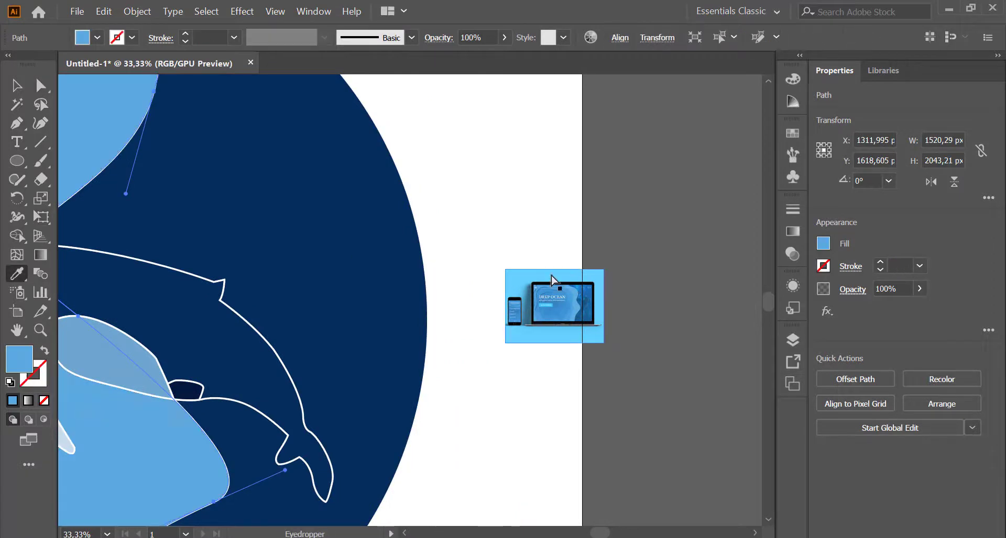
{"action": "key", "text": "a"}
{"action": "left_click", "coordinate": [332, 267]}
Step: Give the rest of the circle a sky blue sampled from the ocean image
{"action": "left_click", "coordinate": [17, 274]}
{"action": "scroll", "coordinate": [563, 258], "scroll_direction": "up", "scroll_amount": 3}
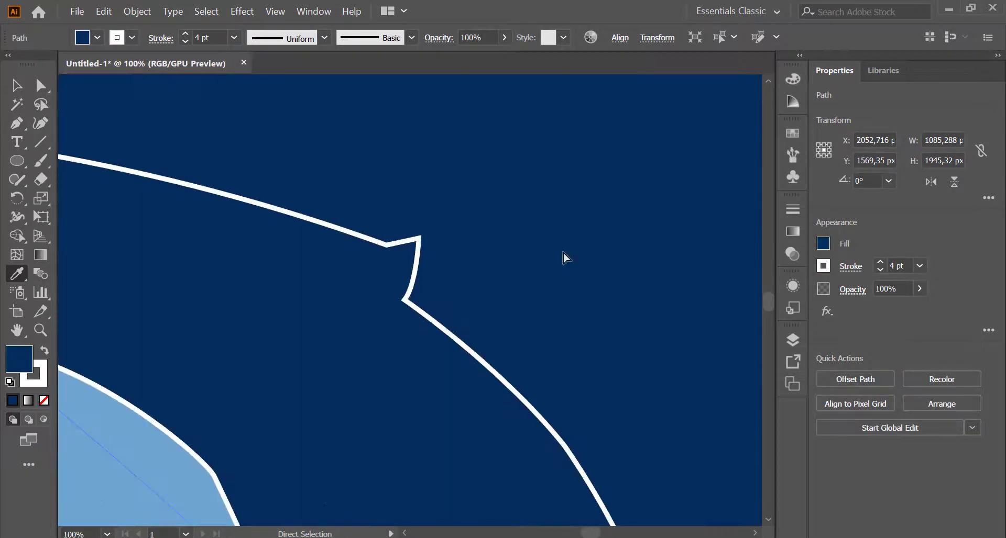
{"action": "scroll", "coordinate": [550, 258], "scroll_direction": "right", "scroll_amount": 3}
{"action": "scroll", "coordinate": [550, 257], "scroll_direction": "right", "scroll_amount": 3}
{"action": "scroll", "coordinate": [550, 255], "scroll_direction": "right", "scroll_amount": 3}
{"action": "scroll", "coordinate": [576, 278], "scroll_direction": "right", "scroll_amount": 3}
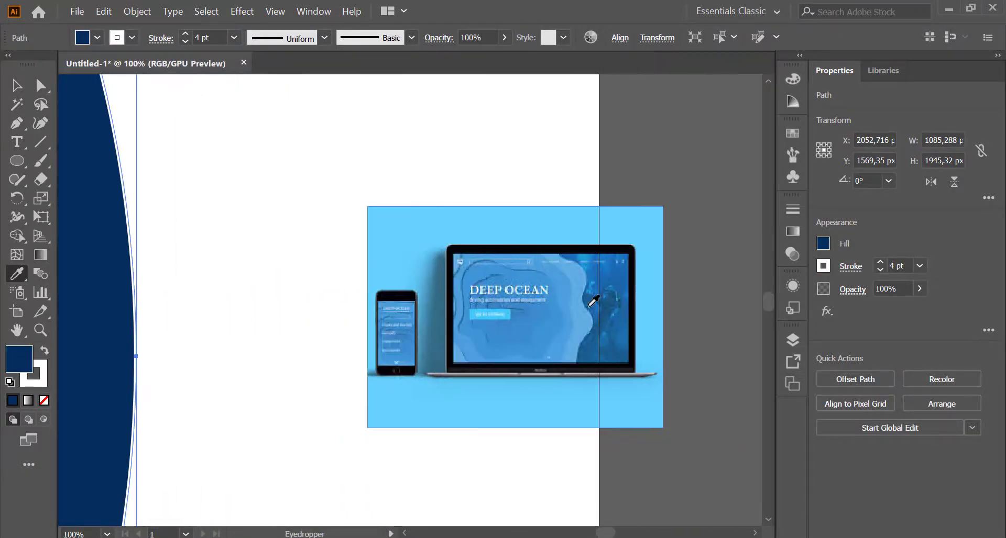
{"action": "left_click", "coordinate": [588, 296]}
{"action": "scroll", "coordinate": [276, 194], "scroll_direction": "down", "scroll_amount": 3}
{"action": "scroll", "coordinate": [276, 193], "scroll_direction": "down", "scroll_amount": 2}
Step: Draw a second wave shape with the Pen tool along the circle's left side
{"action": "key", "text": "a"}
{"action": "left_click", "coordinate": [164, 138]}
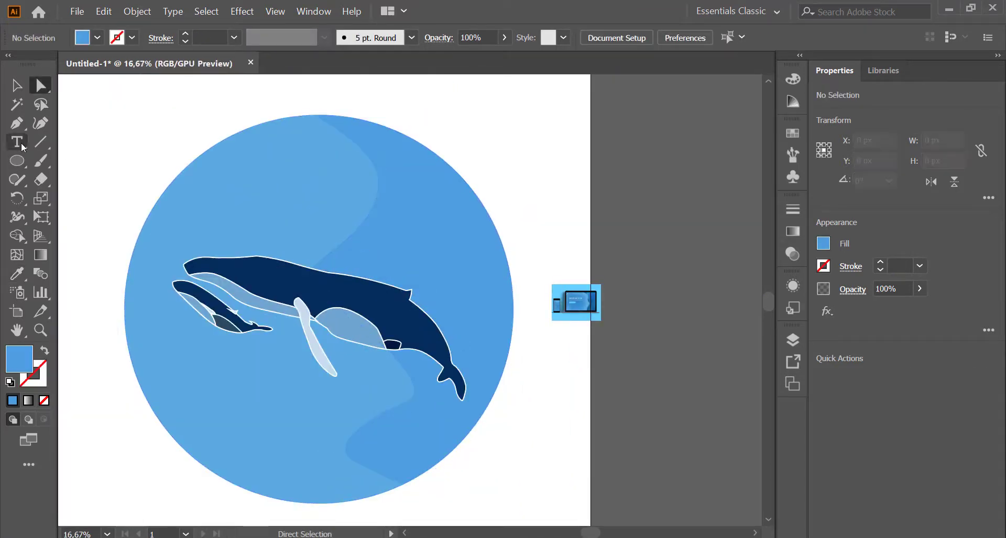
{"action": "left_click", "coordinate": [120, 141]}
{"action": "left_click_drag", "start_coordinate": [211, 211], "coordinate": [189, 237]}
{"action": "left_click_drag", "start_coordinate": [216, 297], "coordinate": [217, 401]}
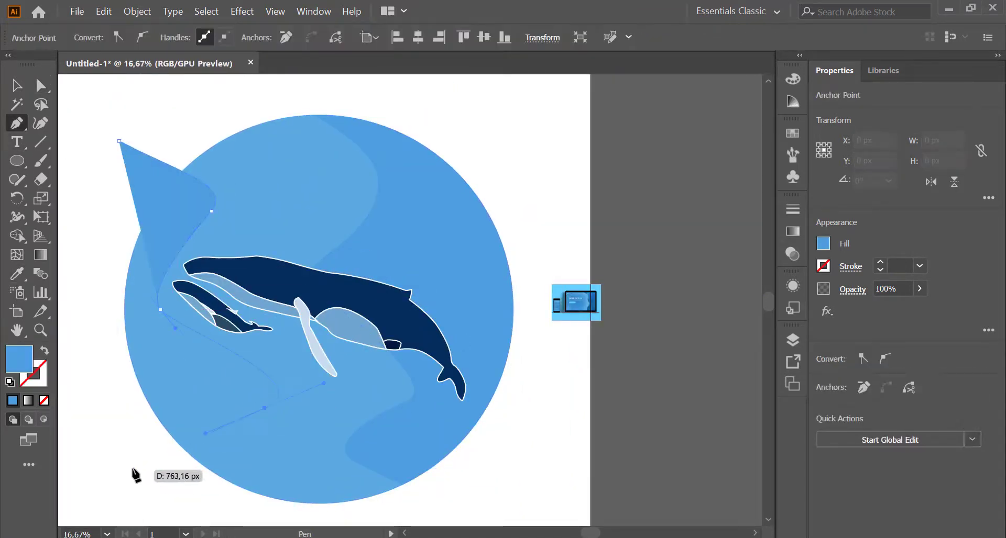
{"action": "left_click_drag", "start_coordinate": [98, 260], "coordinate": [112, 217]}
{"action": "left_click_drag", "start_coordinate": [120, 141], "coordinate": [78, 119]}
Step: Trim the left shape to the circle and fill it with the right wave's darker blue
{"action": "left_click", "coordinate": [242, 168], "text": "ctrl"}
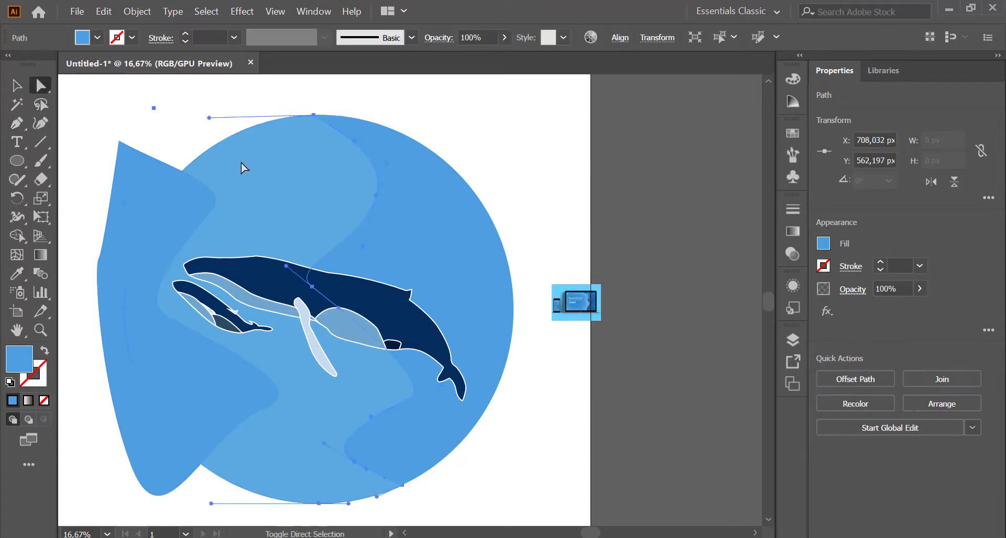
{"action": "left_click", "coordinate": [157, 209], "text": "shift"}
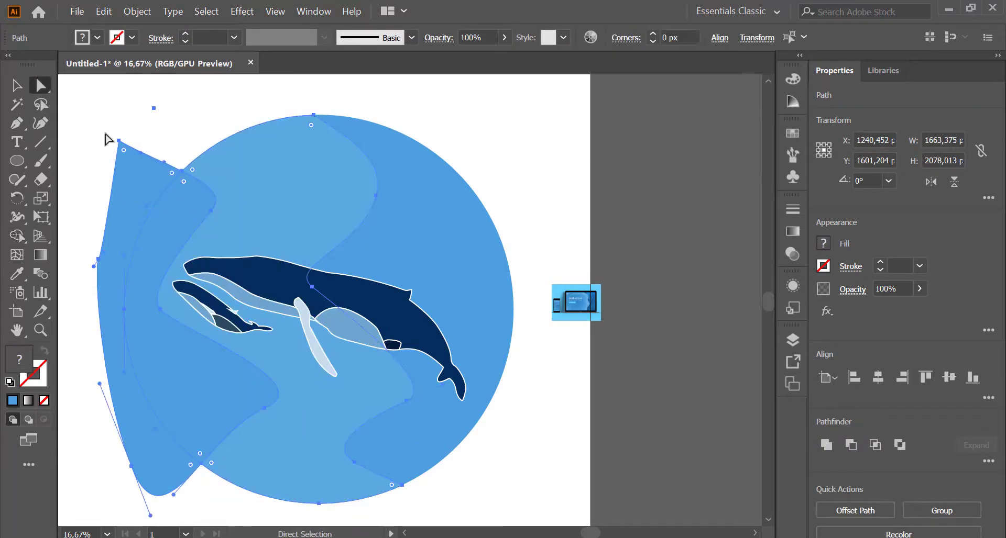
{"action": "left_click", "coordinate": [119, 186]}
{"action": "key", "text": "Delete"}
{"action": "left_click", "coordinate": [164, 224]}
{"action": "key", "text": "i"}
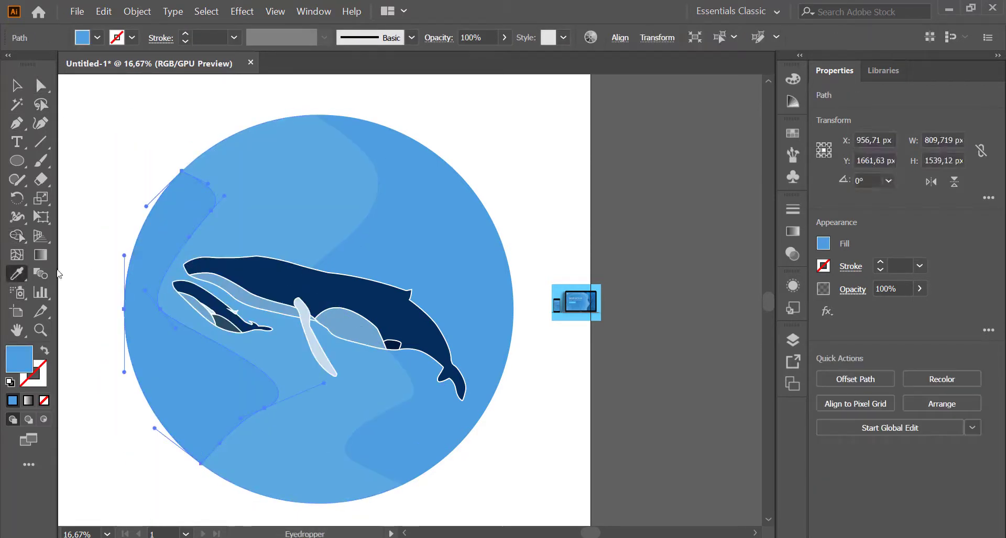
{"action": "left_click", "coordinate": [583, 304]}
Step: Select the right darker wave band and zoom in on the circle
{"action": "key", "text": "a"}
{"action": "left_click", "coordinate": [701, 299]}
{"action": "left_click", "coordinate": [597, 308]}
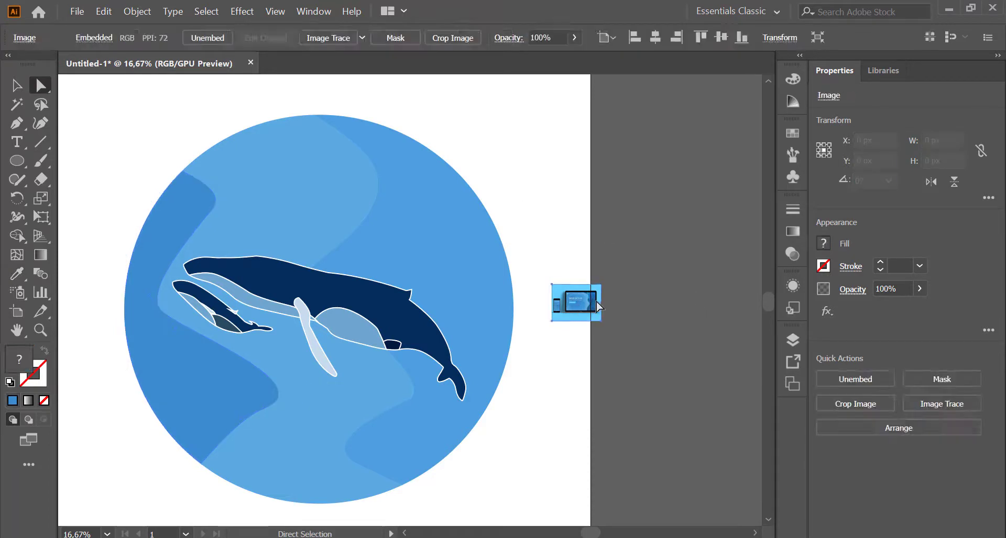
{"action": "left_click", "coordinate": [540, 272]}
{"action": "left_click", "coordinate": [392, 231]}
{"action": "key", "text": "v"}
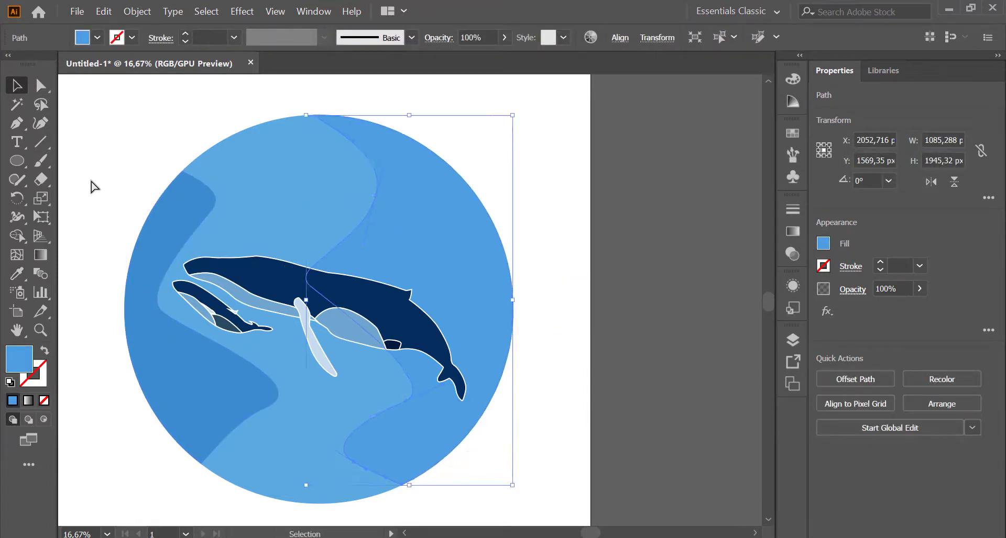
{"action": "key", "text": "ctrl+minus"}
{"action": "key", "text": "ctrl+minus"}
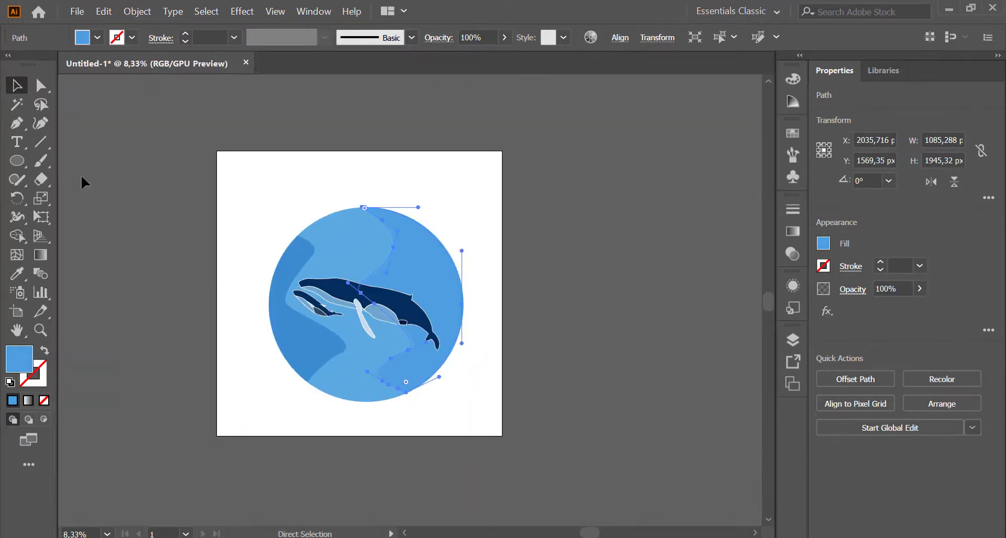
{"action": "key", "text": "ctrl+plus"}
{"action": "key", "text": "ctrl+plus"}
{"action": "key", "text": "ctrl+plus"}
{"action": "key", "text": "ctrl+shift+a"}
Step: Try pulling the right wave band's edge outward with Direct Selection, then undo it
{"action": "left_click", "coordinate": [353, 173]}
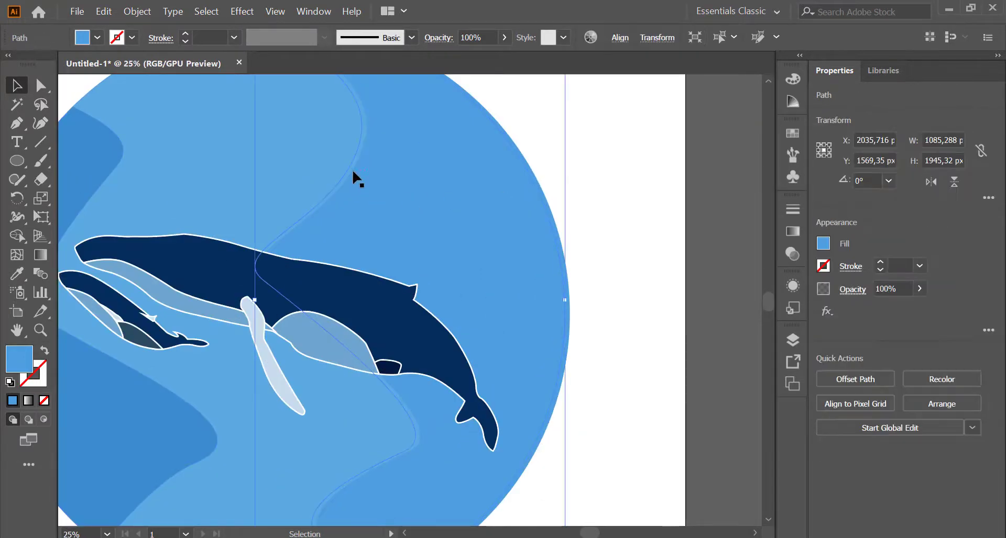
{"action": "key", "text": "a"}
{"action": "left_click", "coordinate": [560, 179]}
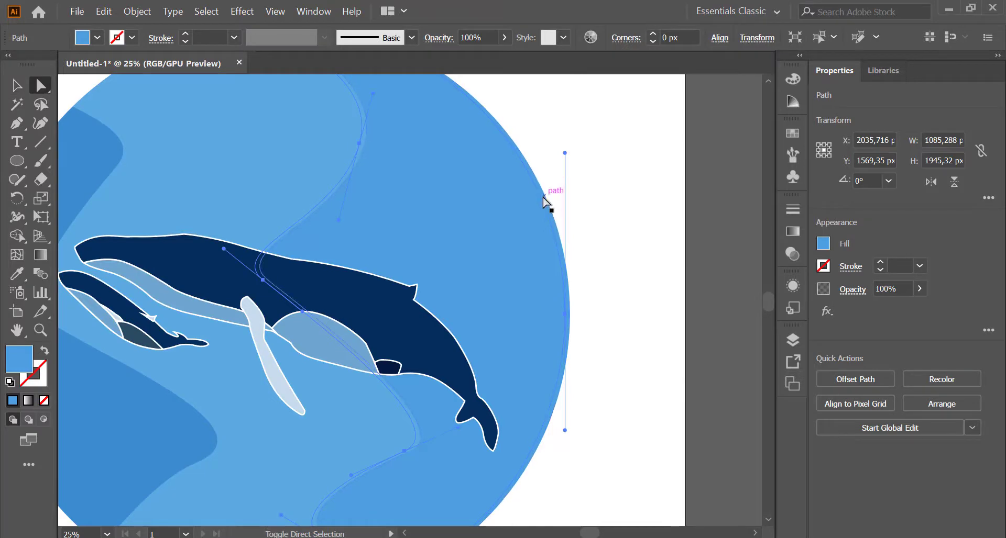
{"action": "key", "text": "shift+m"}
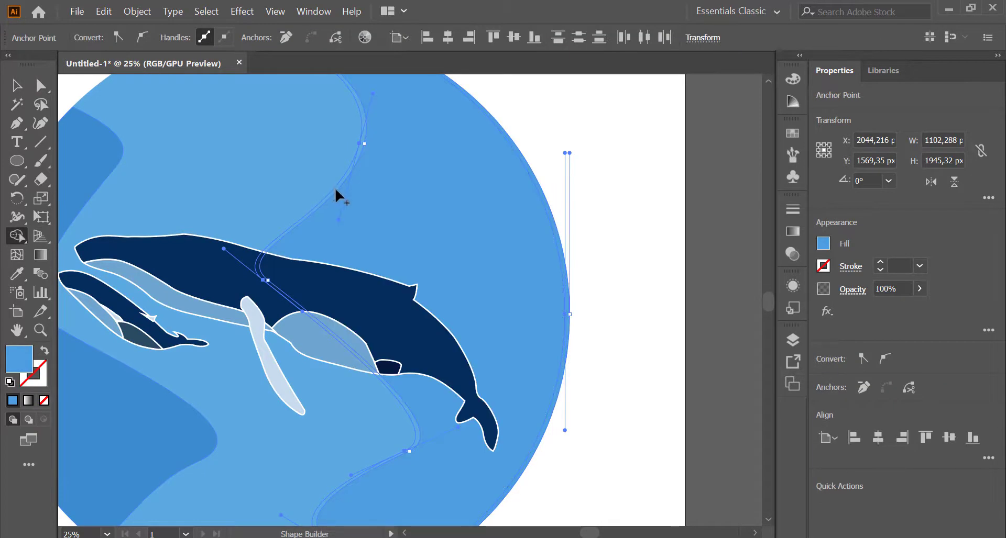
{"action": "key", "text": "ctrl+shift+a"}
{"action": "key", "text": "a"}
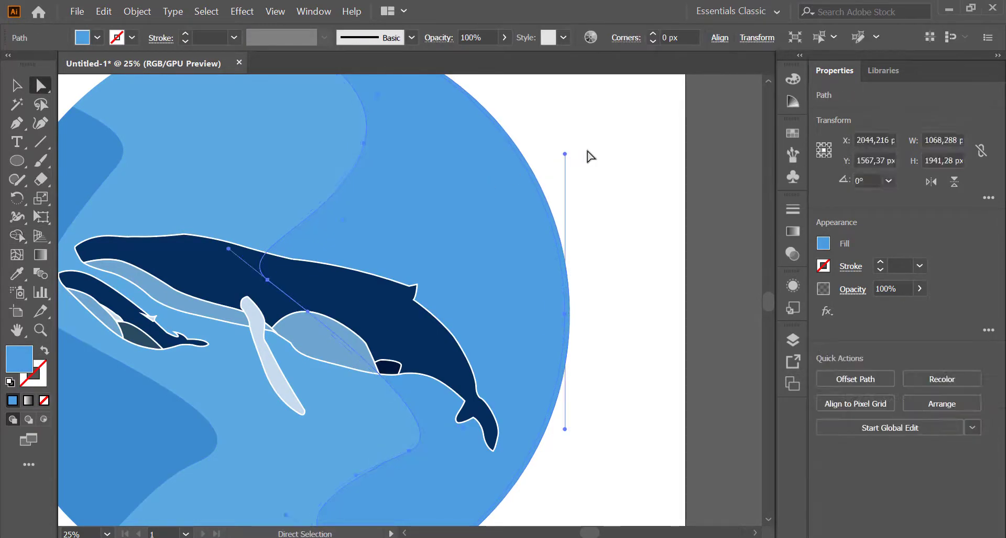
{"action": "left_click_drag", "start_coordinate": [487, 193], "coordinate": [712, 334]}
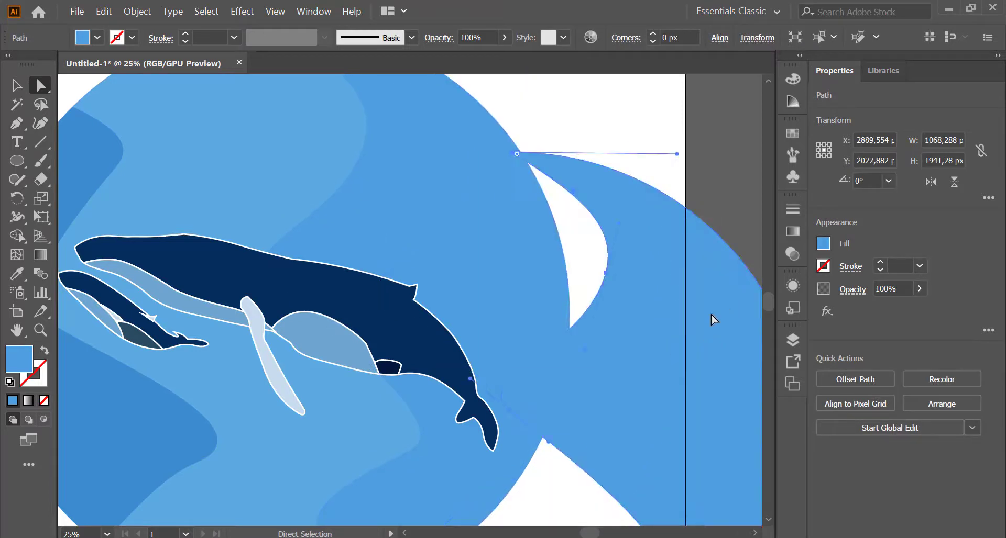
{"action": "key", "text": "ctrl+z"}
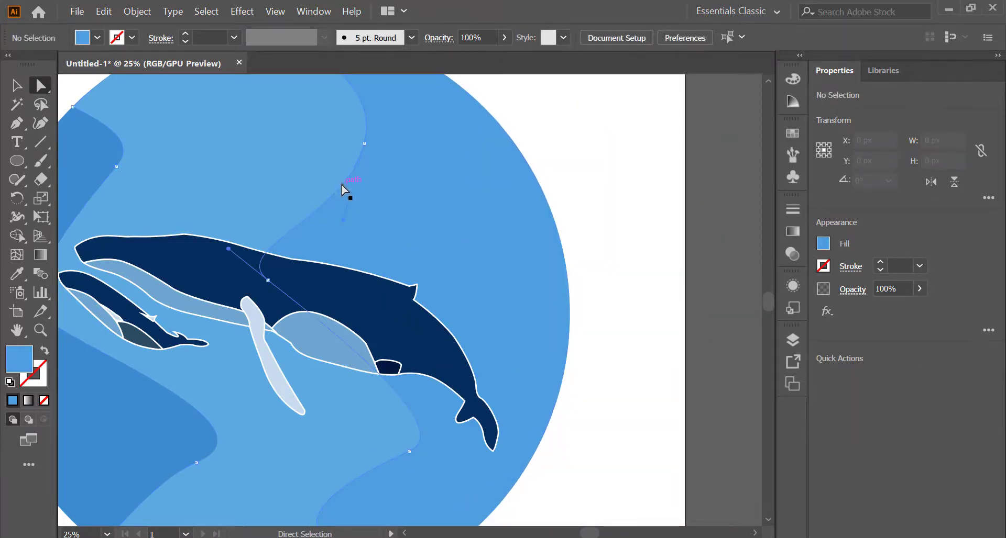
Step: Nudge the right band's edge anchor, undo the nudge, and reselect the whole band
{"action": "left_click", "coordinate": [463, 184]}
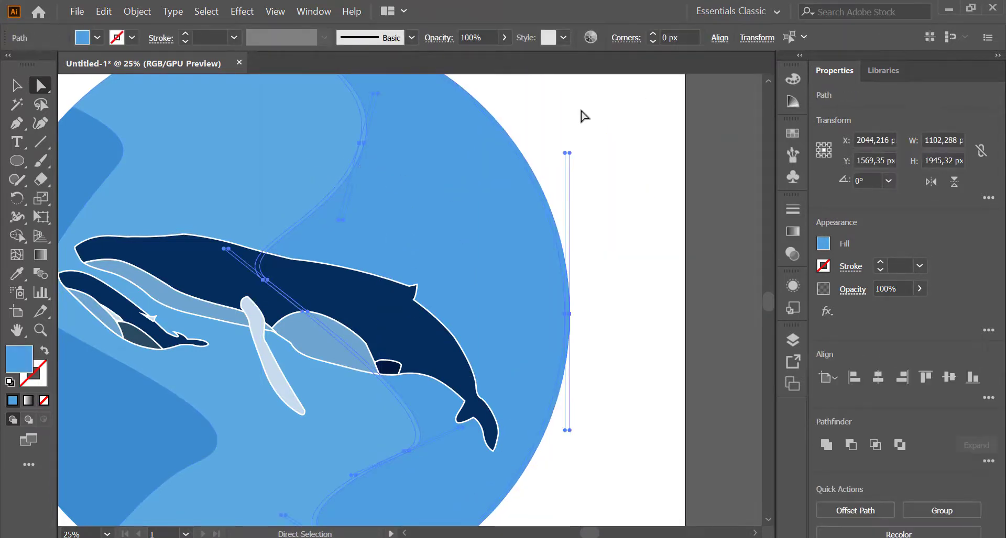
{"action": "left_click", "coordinate": [583, 115]}
{"action": "left_click", "coordinate": [361, 168]}
{"action": "left_click_drag", "start_coordinate": [365, 168], "coordinate": [352, 173]}
{"action": "left_click", "coordinate": [561, 180]}
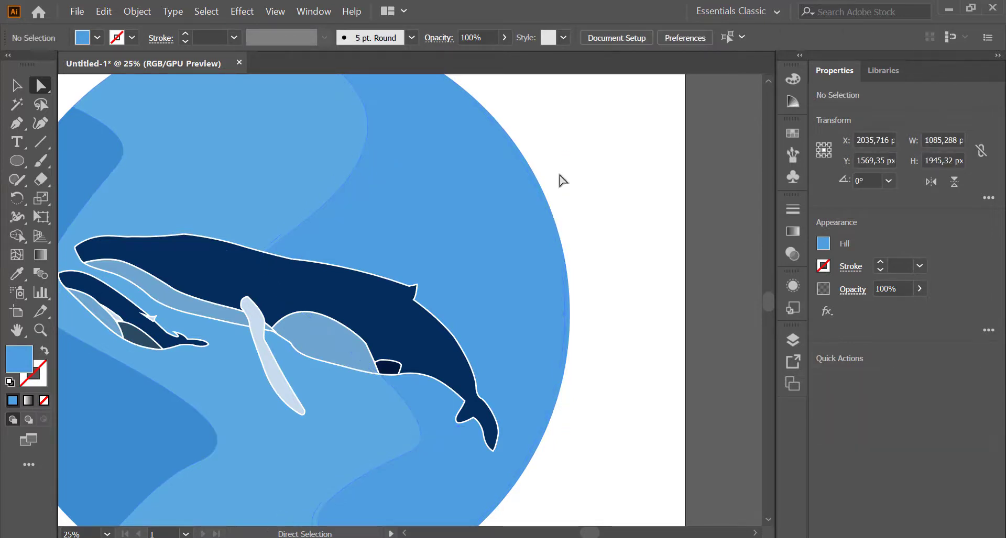
{"action": "key", "text": "ctrl+z"}
{"action": "key", "text": "shift+m"}
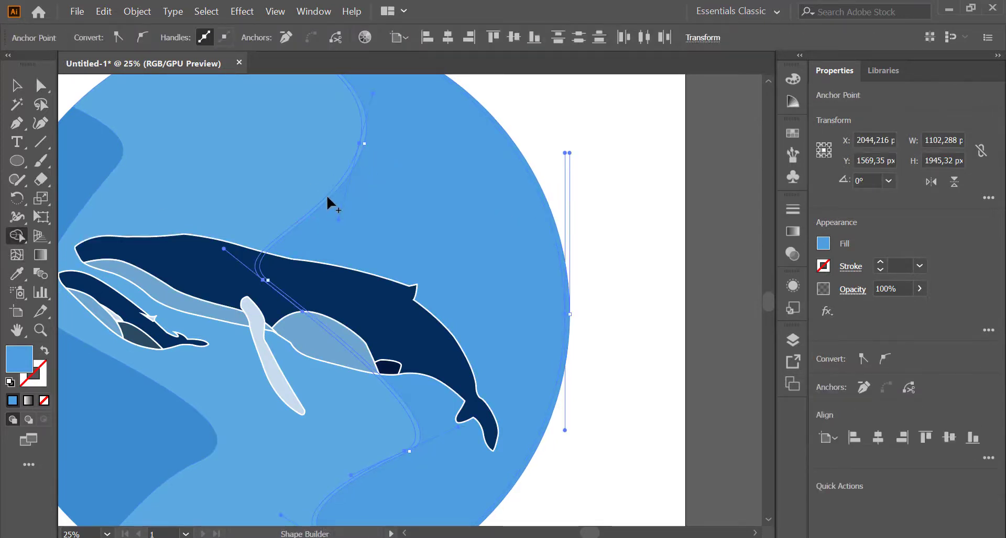
{"action": "left_click", "coordinate": [327, 197]}
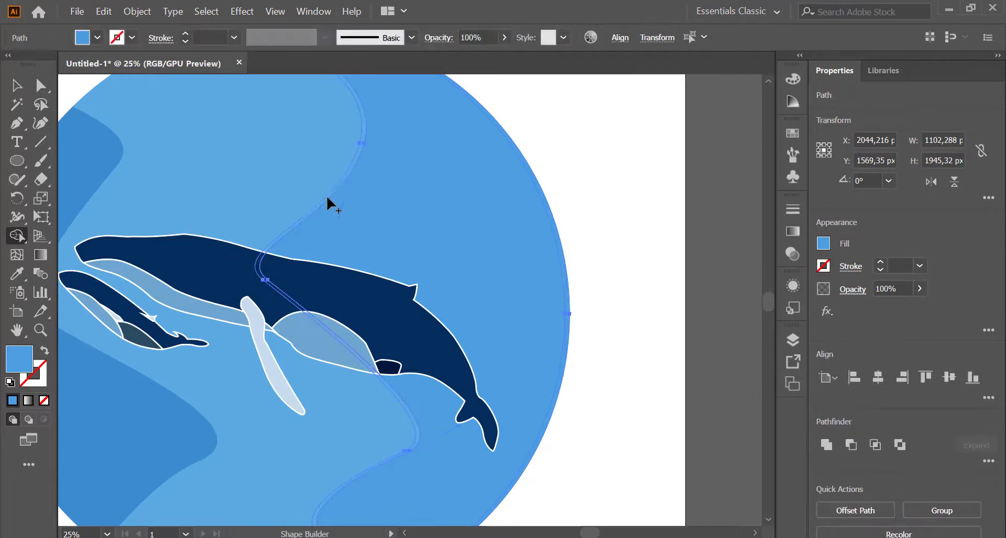
Step: Try a Color Guide shade on the wave band, then undo the colour change
{"action": "key", "text": "a"}
{"action": "left_click", "coordinate": [792, 100]}
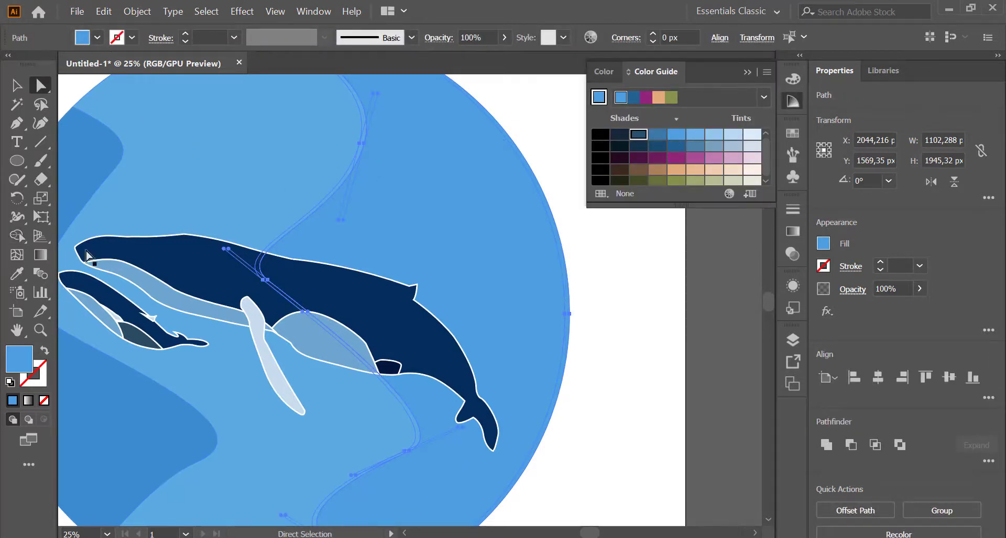
{"action": "left_click", "coordinate": [619, 135]}
{"action": "key", "text": "ctrl+z"}
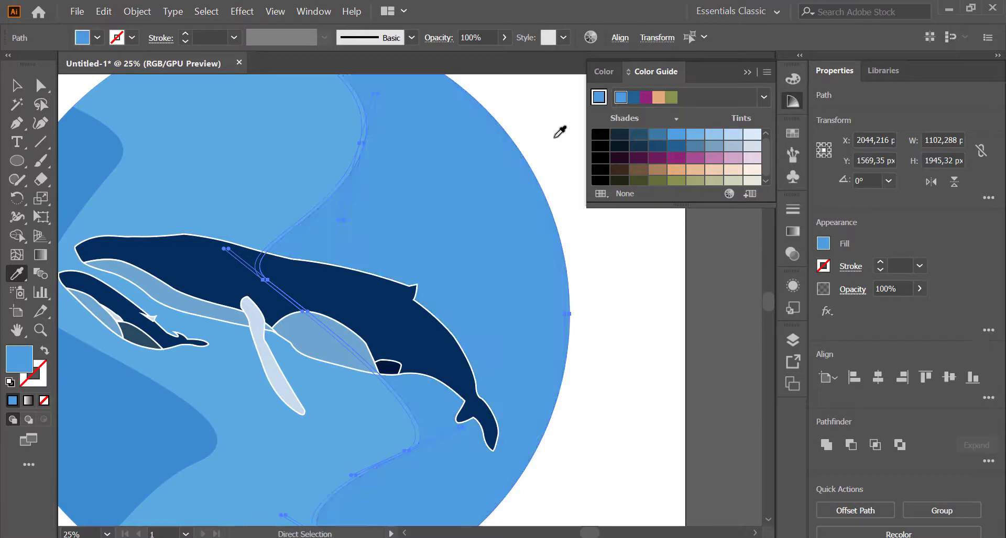
{"action": "left_click", "coordinate": [561, 130]}
{"action": "key", "text": "ctrl+z"}
{"action": "key", "text": "a"}
{"action": "key", "text": "ctrl+shift+a"}
Step: Alt-drag a copy of the wave band out to the right of the artboard
{"action": "left_click", "coordinate": [262, 182]}
{"action": "left_click", "coordinate": [534, 140]}
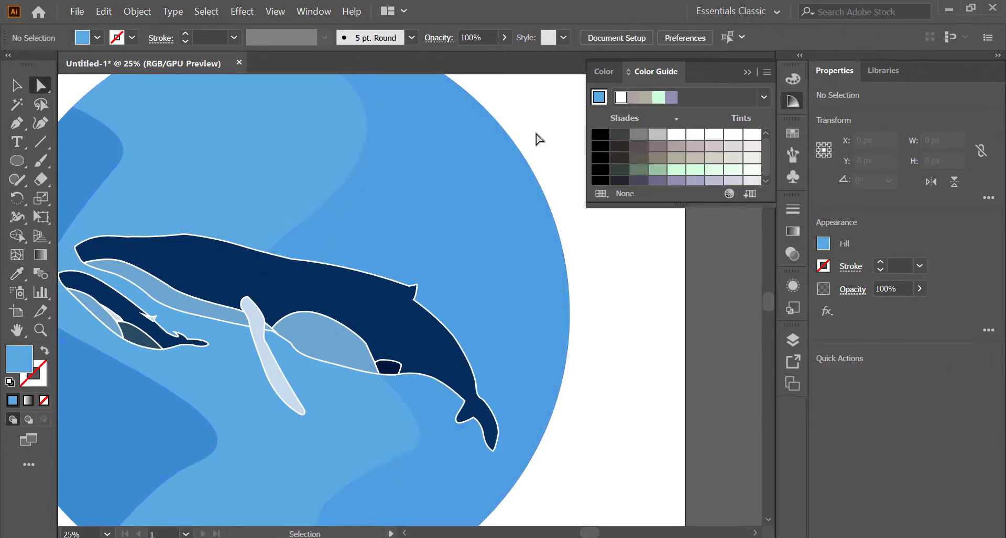
{"action": "key", "text": "ctrl+minus"}
{"action": "left_click_drag", "start_coordinate": [384, 210], "coordinate": [529, 264]}
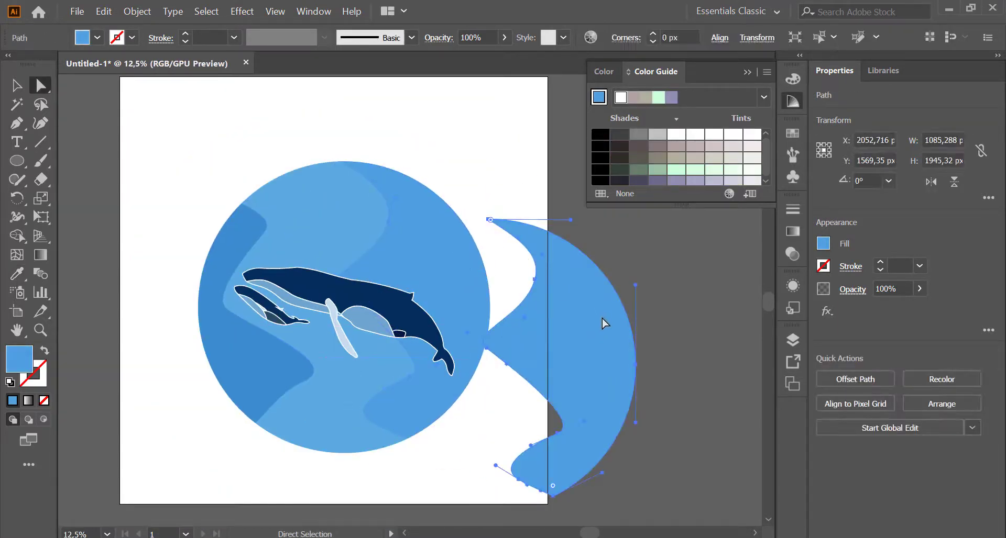
{"action": "key", "text": "ctrl+z"}
{"action": "left_click", "coordinate": [414, 225]}
{"action": "left_click_drag", "start_coordinate": [413, 225], "coordinate": [641, 305]}
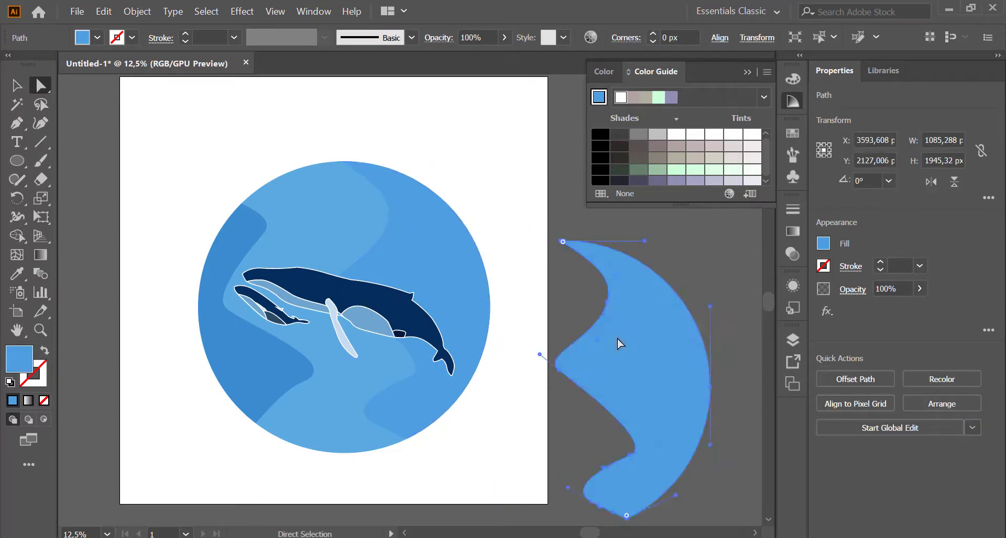
{"action": "left_click", "coordinate": [697, 257]}
Step: Delete the copied band's right arc so only a wavy line remains
{"action": "left_click", "coordinate": [234, 283]}
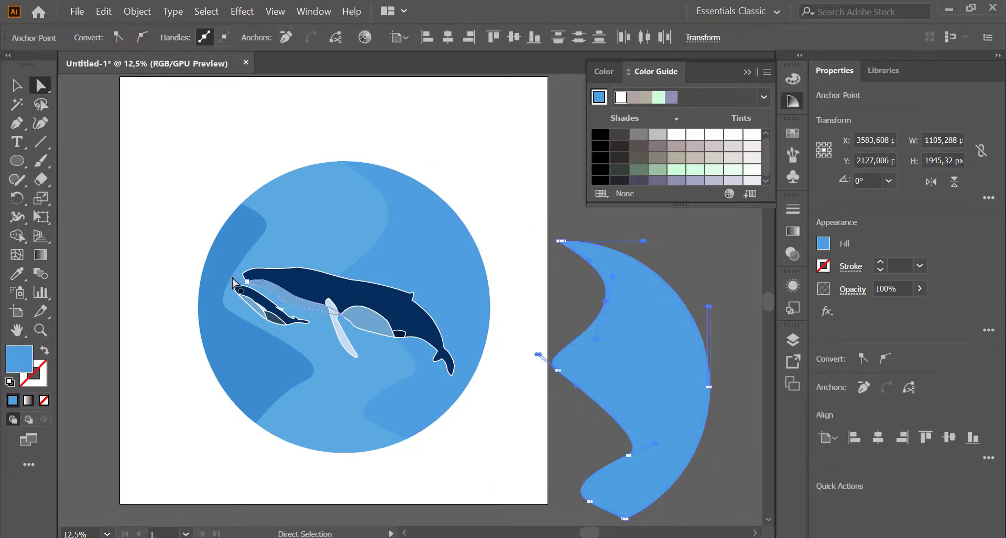
{"action": "left_click", "coordinate": [16, 235]}
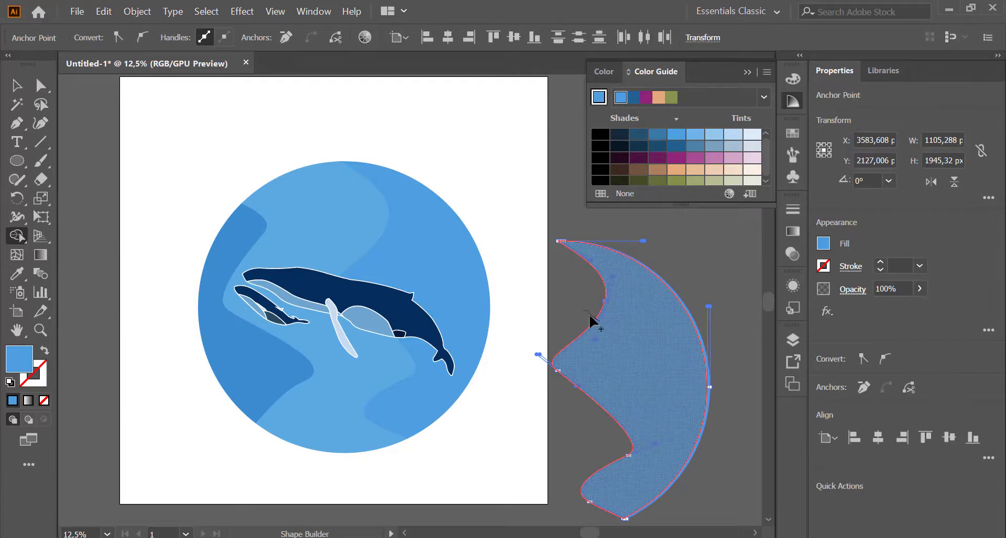
{"action": "left_click", "coordinate": [585, 317]}
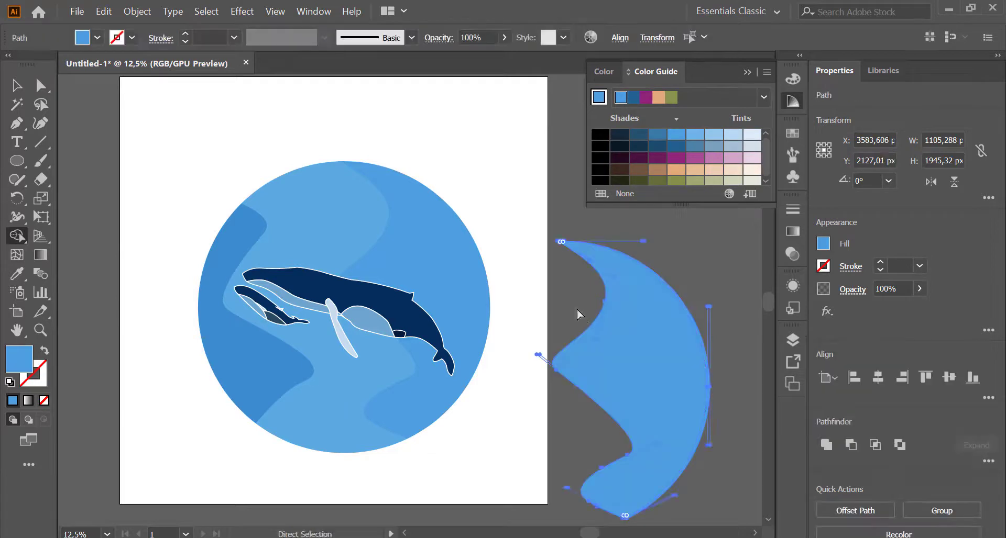
{"action": "left_click", "coordinate": [659, 336]}
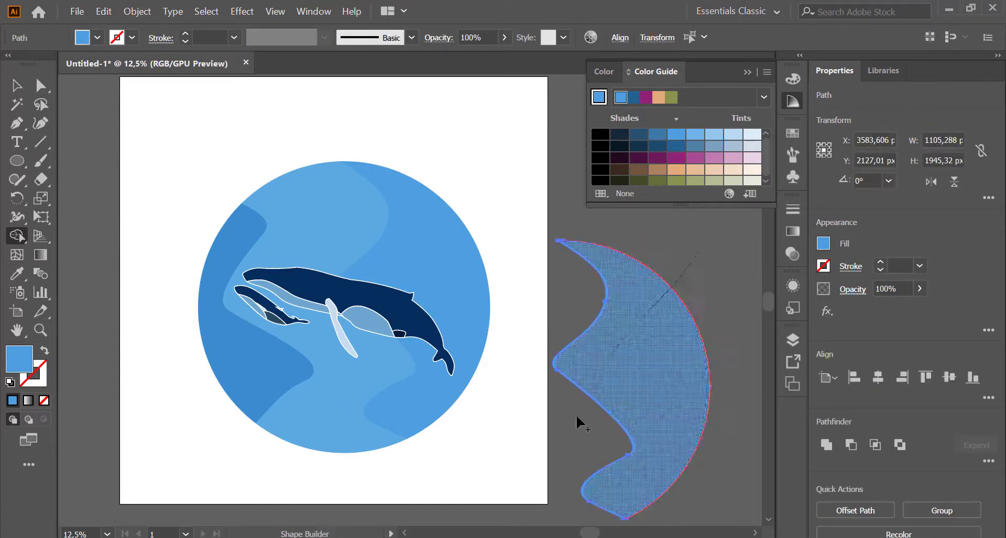
{"action": "left_click", "coordinate": [613, 326]}
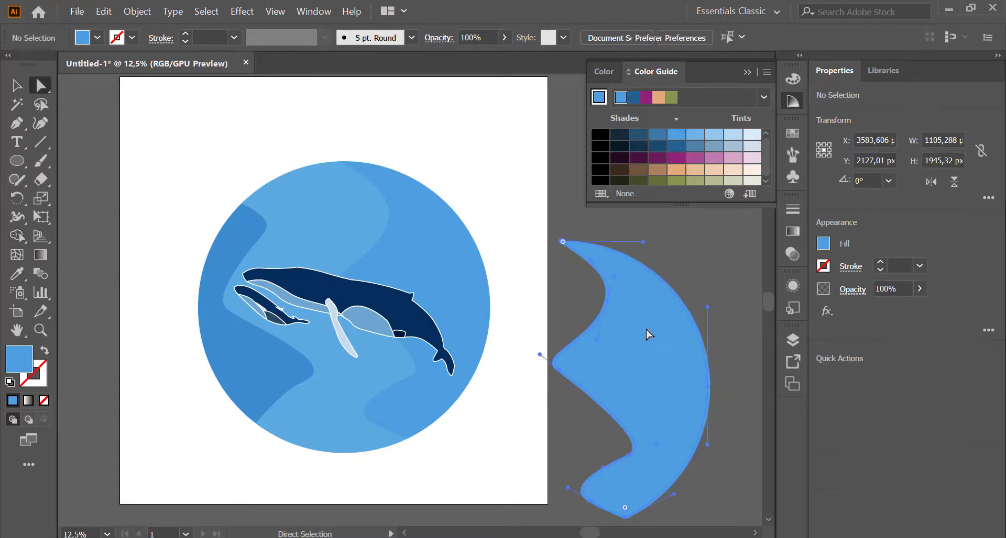
{"action": "key", "text": "a"}
{"action": "left_click", "coordinate": [555, 356]}
{"action": "left_click", "coordinate": [707, 362]}
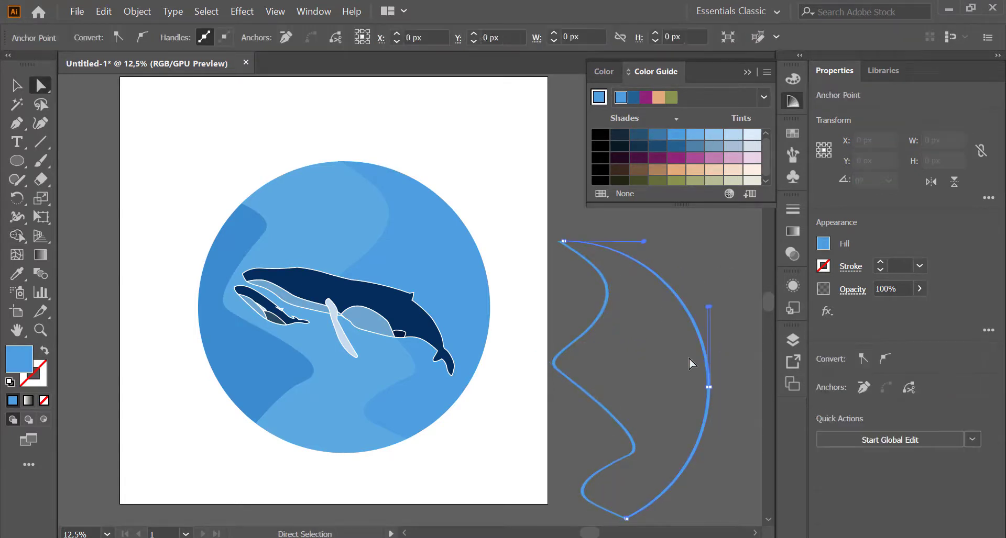
{"action": "key", "text": "Delete"}
Step: Colour the wavy line dark navy from the Color Guide
{"action": "key", "text": "v"}
{"action": "left_click", "coordinate": [596, 388]}
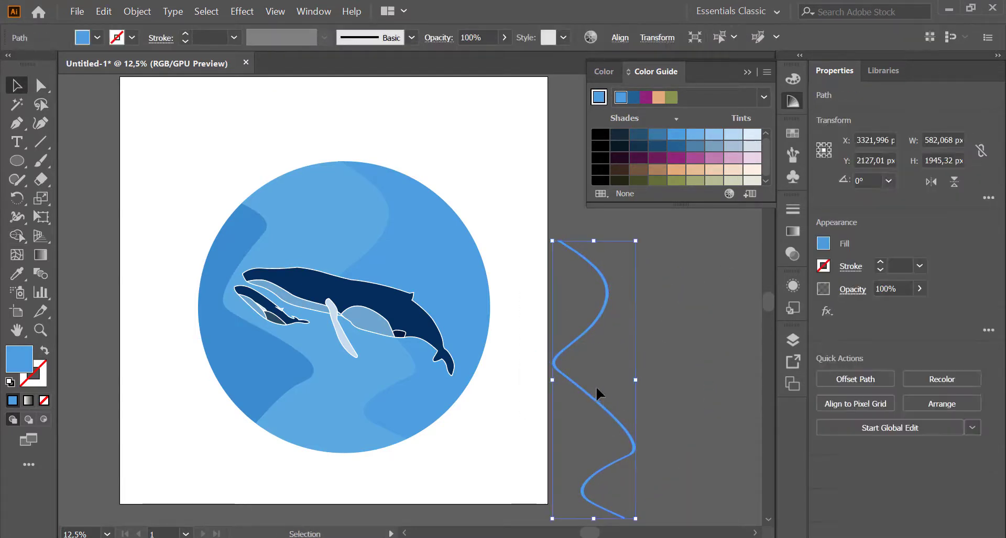
{"action": "left_click_drag", "start_coordinate": [351, 256], "coordinate": [353, 259]}
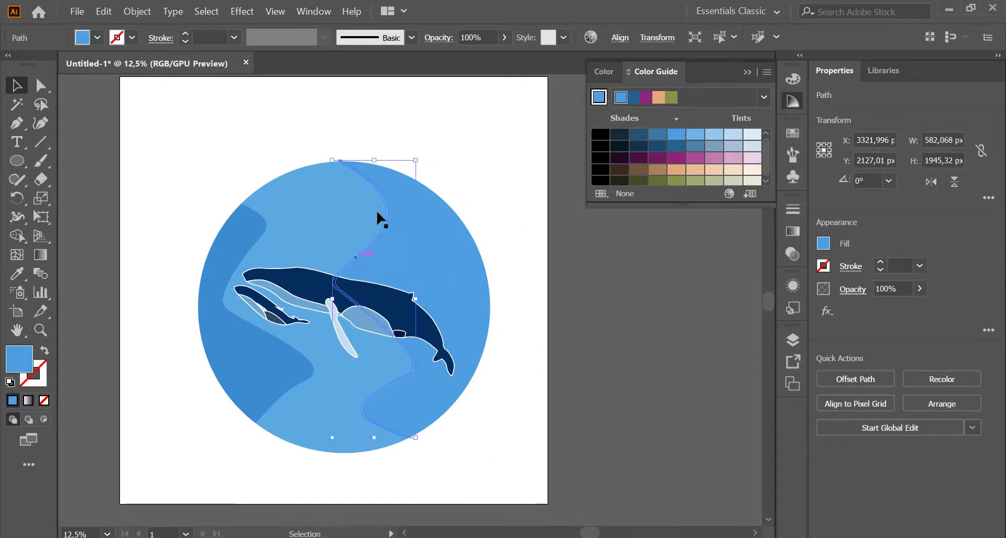
{"action": "key", "text": "ctrl+shift+a"}
{"action": "key", "text": "ctrl+z"}
{"action": "key", "text": "ctrl+z"}
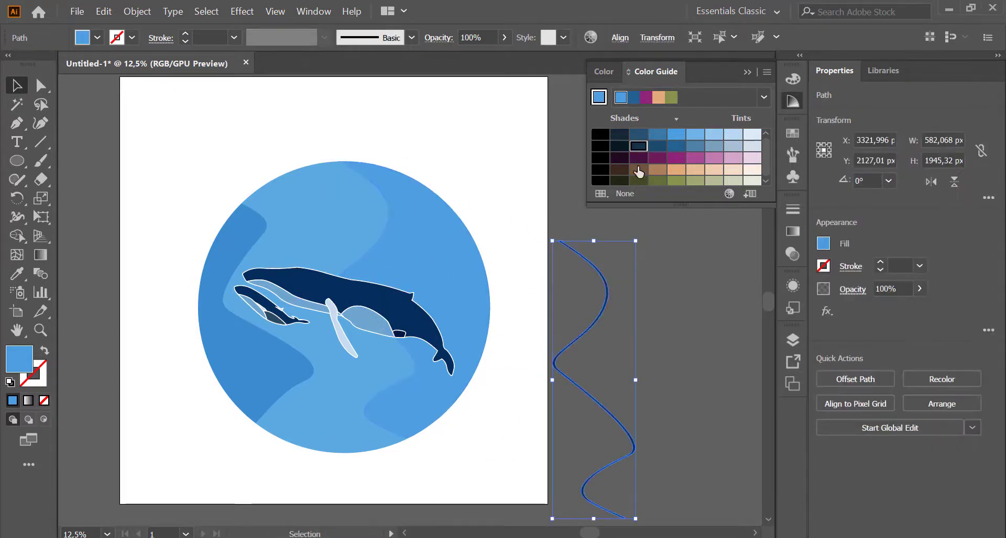
{"action": "left_click", "coordinate": [638, 146]}
{"action": "left_click", "coordinate": [675, 275]}
Step: Bring the navy line to the front and lay it across the circle's right band
{"action": "left_click_drag", "start_coordinate": [395, 244], "coordinate": [438, 197]}
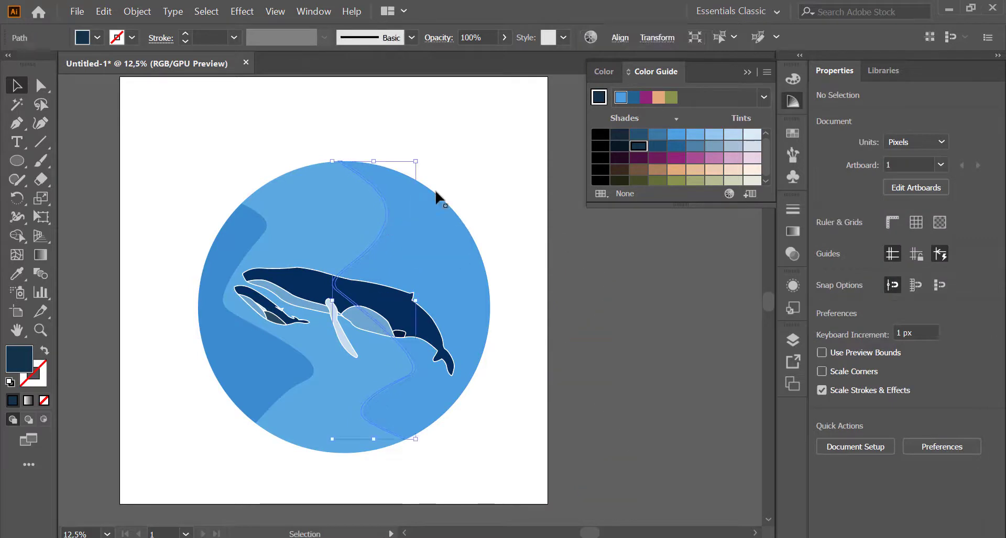
{"action": "key", "text": "ctrl+z"}
{"action": "left_click", "coordinate": [594, 282]}
{"action": "right_click", "coordinate": [594, 282]}
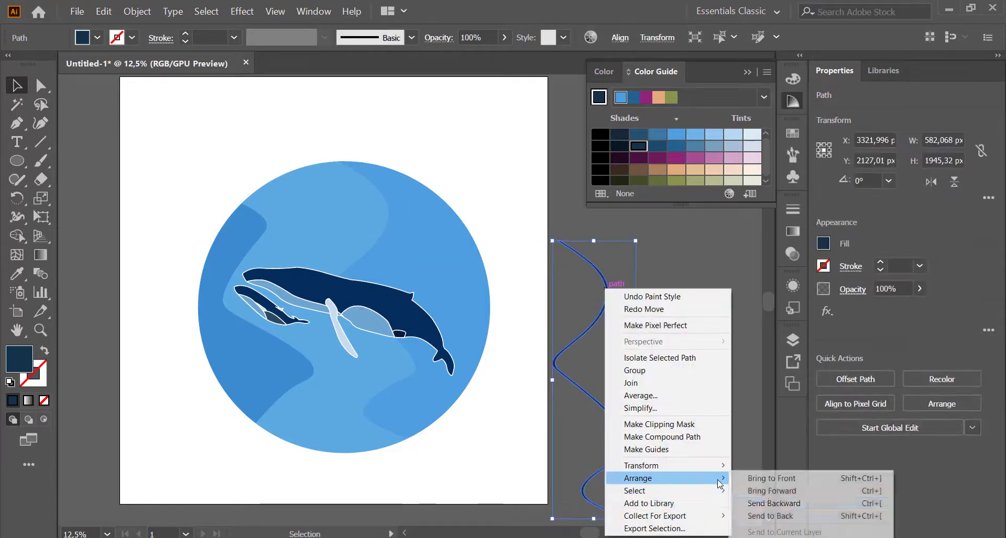
{"action": "left_click", "coordinate": [754, 474]}
{"action": "left_click", "coordinate": [604, 340]}
{"action": "left_click_drag", "start_coordinate": [593, 329], "coordinate": [370, 246]}
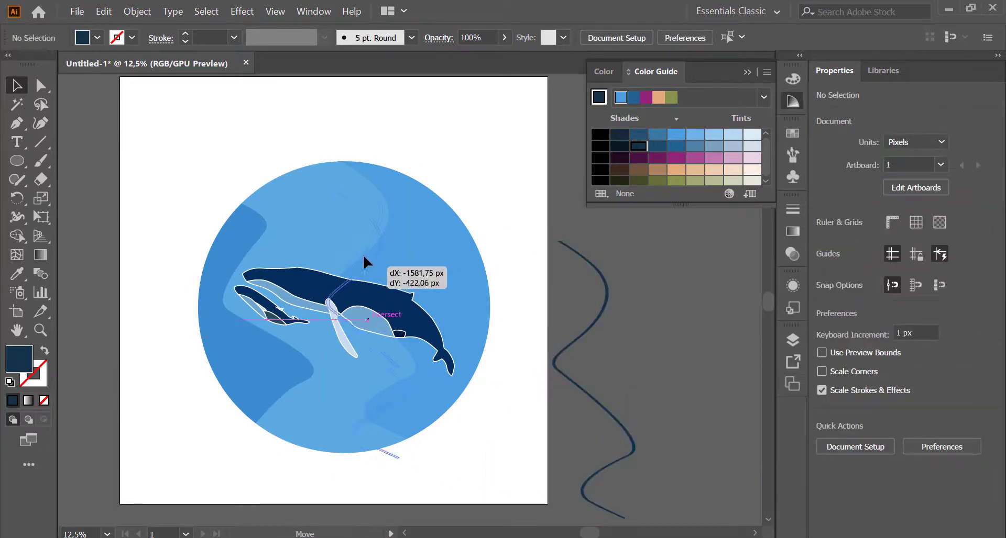
{"action": "left_click", "coordinate": [556, 191]}
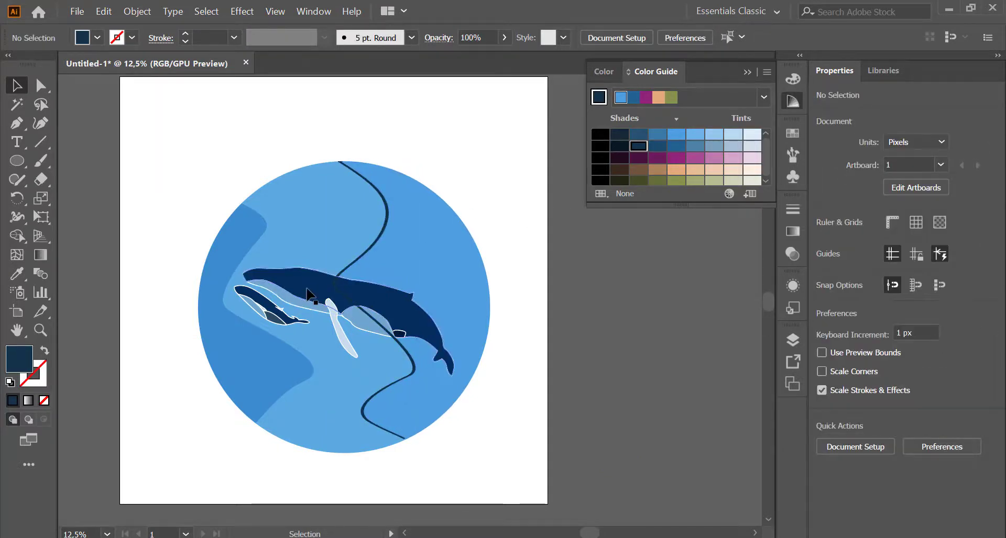
Step: Alt-drag a copy of the darker left band out beside the artboard
{"action": "scroll", "coordinate": [306, 292], "scroll_direction": "up", "scroll_amount": 2}
{"action": "left_click", "coordinate": [246, 217]}
{"action": "scroll", "coordinate": [244, 212], "scroll_direction": "down", "scroll_amount": 2}
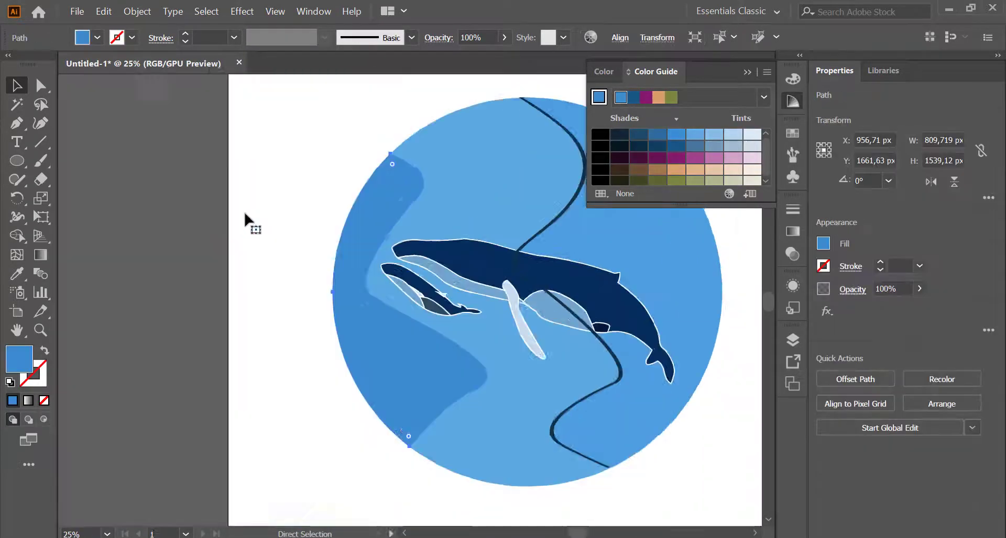
{"action": "mouse_move", "coordinate": [371, 257]}
{"action": "left_mouse_down"}
{"action": "mouse_move", "coordinate": [228, 303]}
{"action": "mouse_move", "coordinate": [238, 303]}
{"action": "left_mouse_up"}
{"action": "left_click_drag", "start_coordinate": [265, 265], "coordinate": [231, 274]}
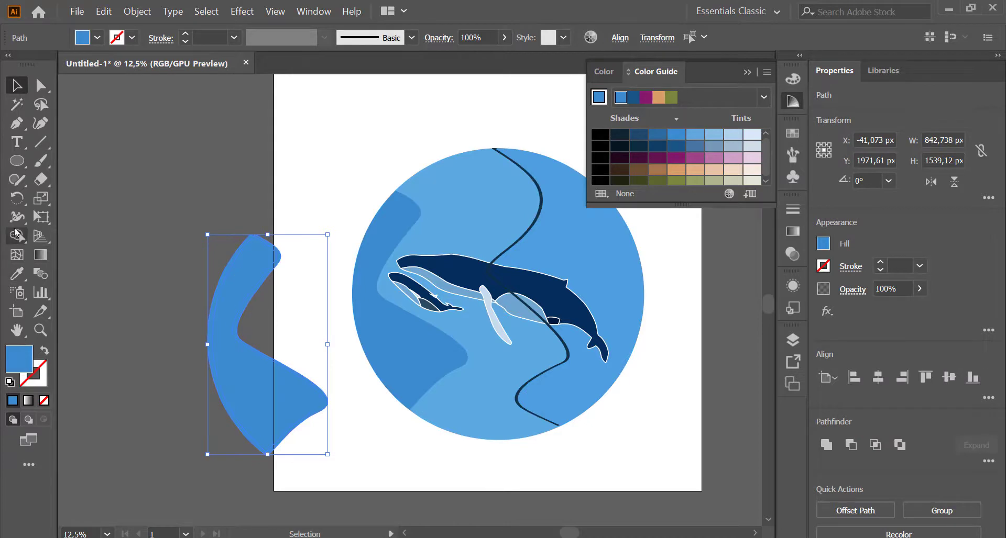
Step: Delete the left band copy's outer arc, leaving a wavy line
{"action": "key", "text": "a"}
{"action": "key", "text": "ctrl+shift+a"}
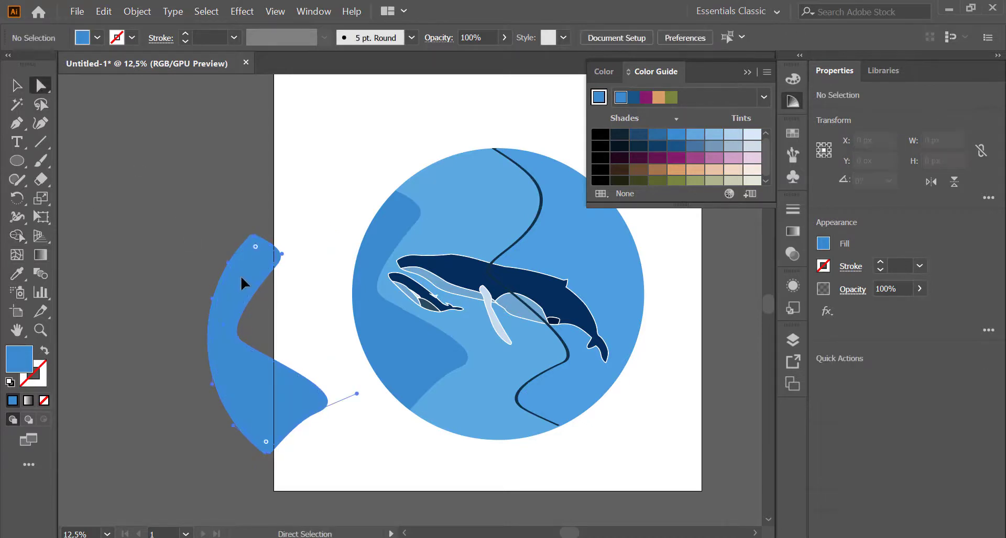
{"action": "left_click", "coordinate": [234, 272]}
{"action": "key", "text": "Delete"}
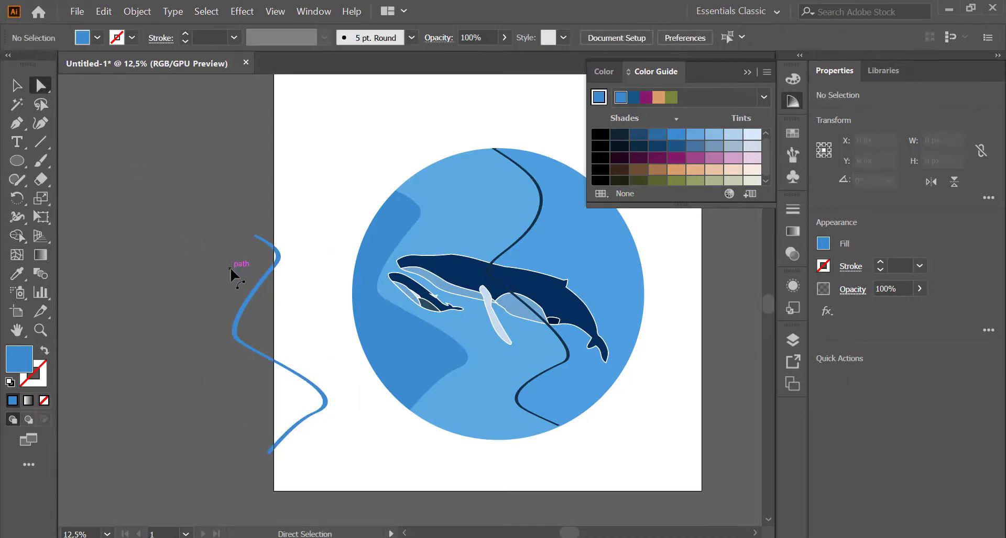
{"action": "key", "text": "v"}
{"action": "left_click", "coordinate": [268, 362]}
Step: Give the new wavy line the navy colour of the existing wave line
{"action": "left_click", "coordinate": [534, 178]}
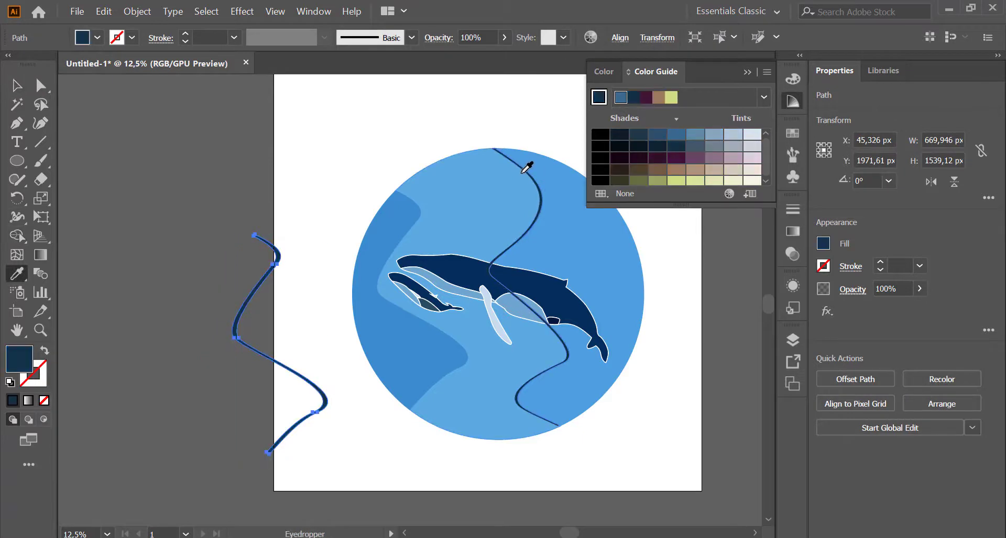
{"action": "left_click", "coordinate": [109, 105]}
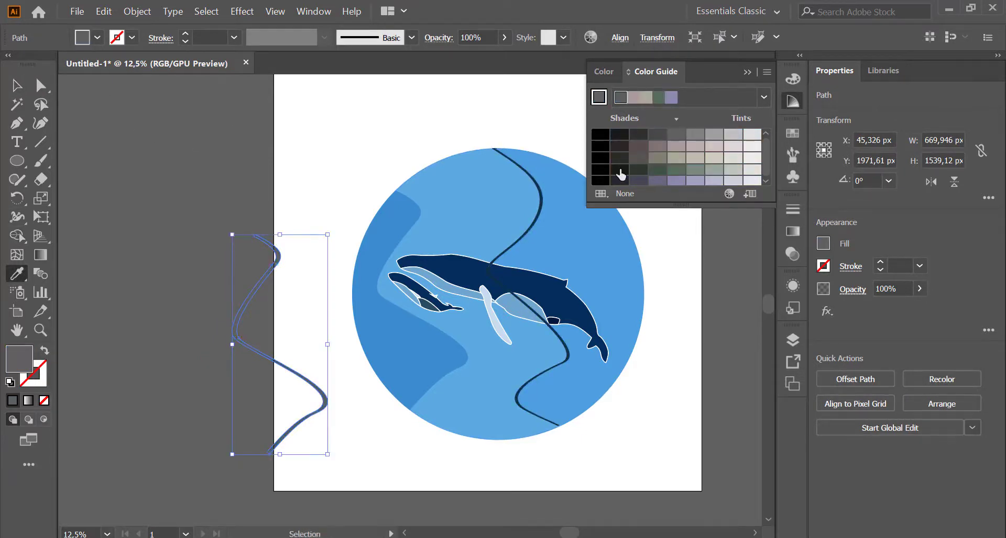
{"action": "key", "text": "ctrl+z"}
{"action": "key", "text": "ctrl+z"}
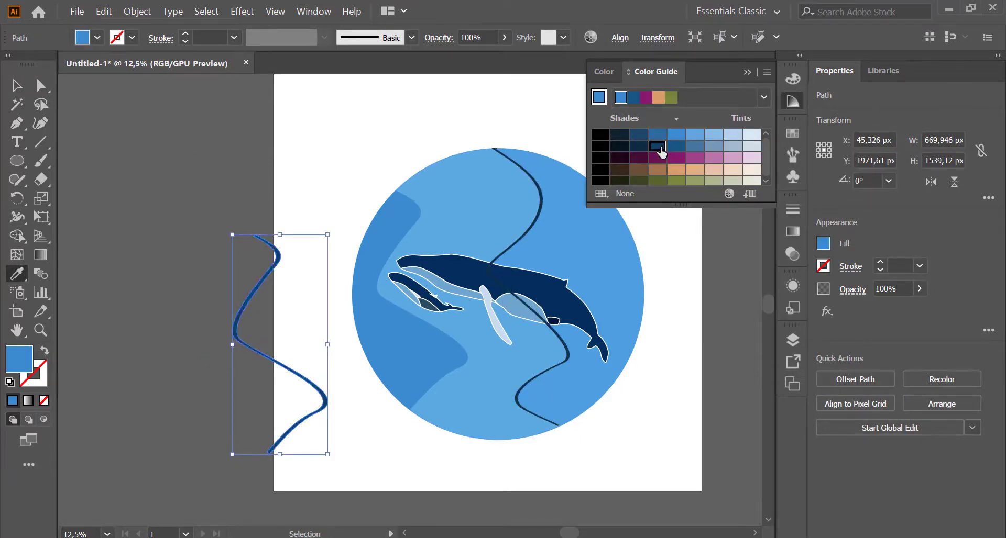
{"action": "key", "text": "v"}
{"action": "left_click", "coordinate": [367, 179]}
Step: Lay the navy line along the edge of the circle's left blue band
{"action": "left_click_drag", "start_coordinate": [261, 287], "coordinate": [414, 246]}
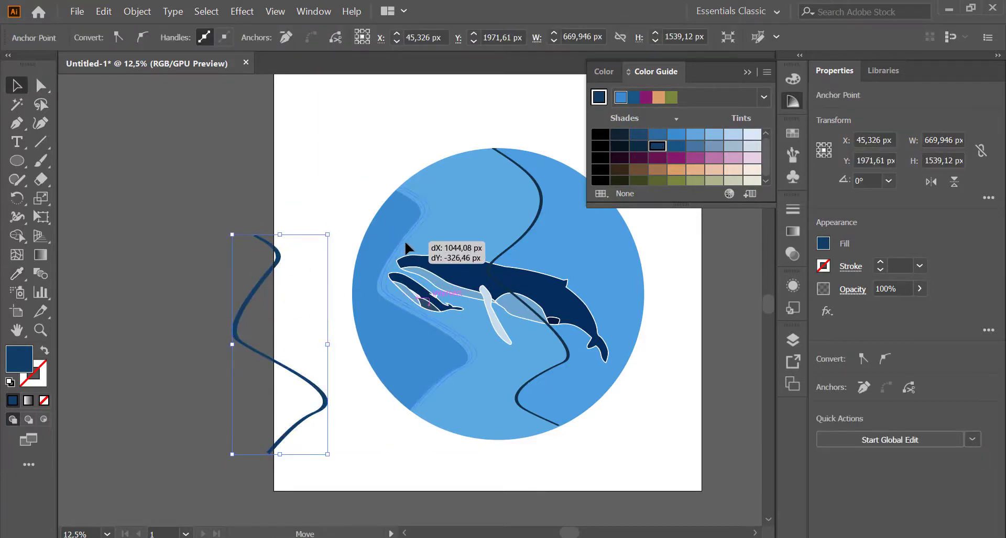
{"action": "left_click_drag", "start_coordinate": [403, 249], "coordinate": [424, 225]}
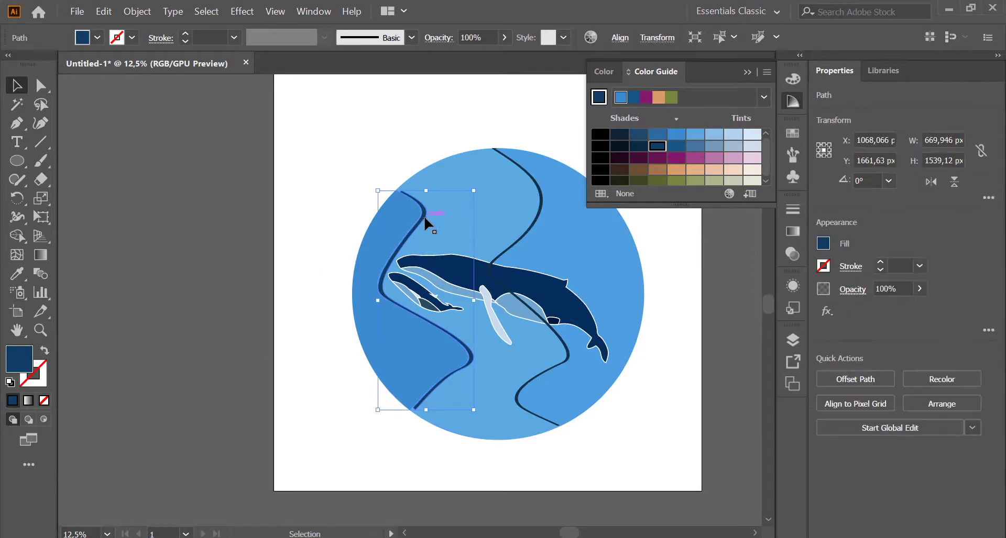
{"action": "left_click", "coordinate": [303, 110]}
{"action": "left_click", "coordinate": [515, 311]}
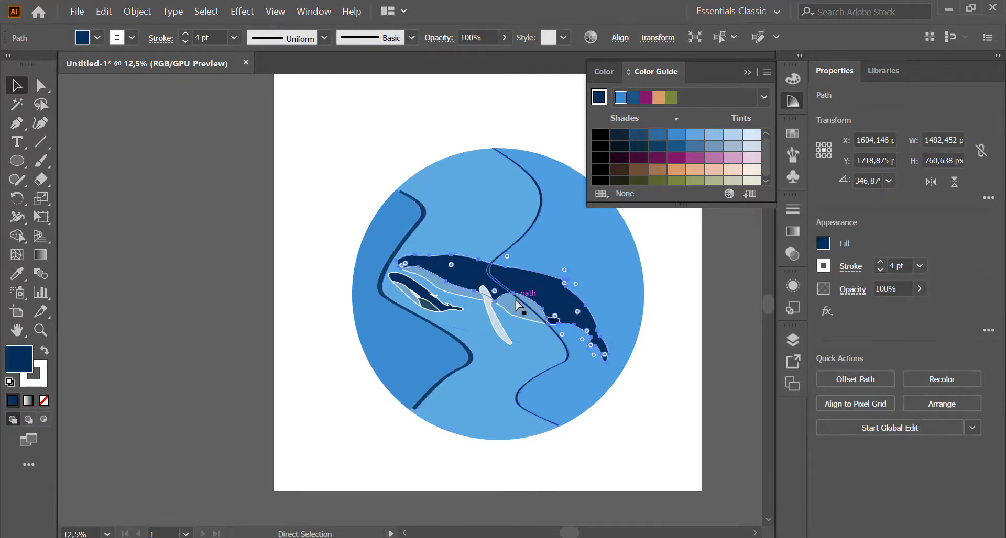
{"action": "scroll", "coordinate": [516, 303], "scroll_direction": "up", "scroll_amount": 3}
{"action": "scroll", "coordinate": [366, 209], "scroll_direction": "down", "scroll_amount": 2}
{"action": "scroll", "coordinate": [301, 101], "scroll_direction": "down", "scroll_amount": 2}
Step: Group the circle, water bands and wave lines and send the group behind the whales
{"action": "key", "text": "v"}
{"action": "left_click", "coordinate": [301, 101]}
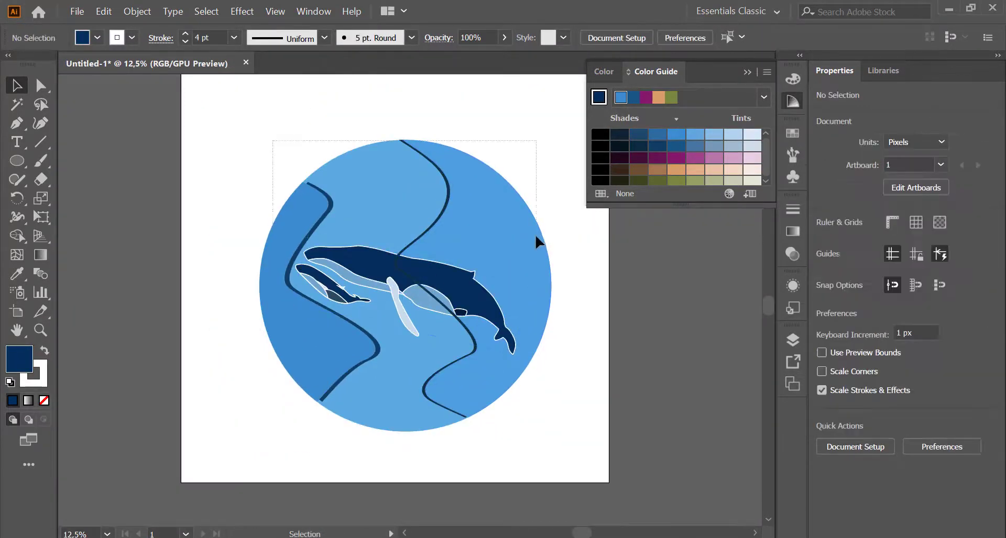
{"action": "key", "text": "ctrl+a"}
{"action": "right_click", "coordinate": [439, 203]}
{"action": "left_click", "coordinate": [491, 276]}
{"action": "right_click", "coordinate": [491, 276]}
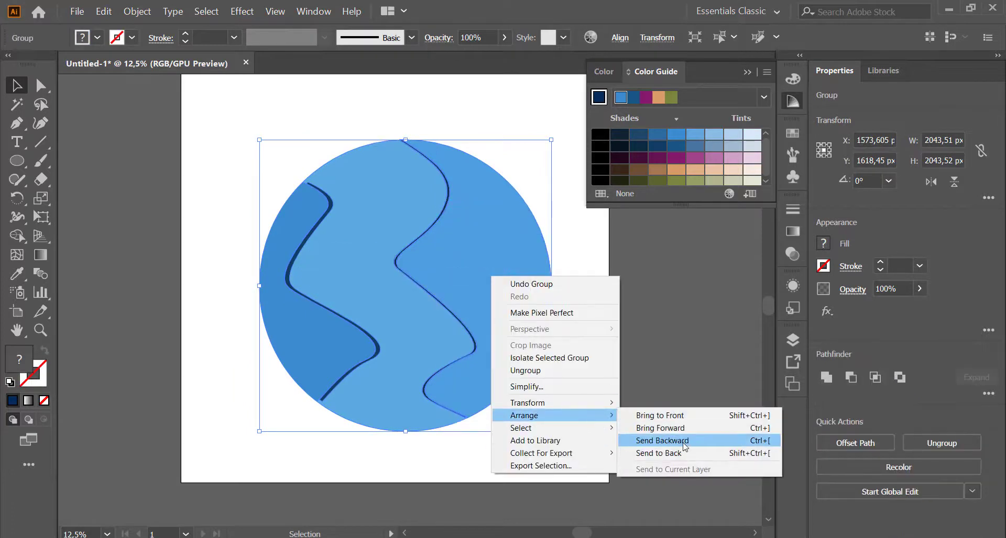
{"action": "left_click", "coordinate": [681, 442]}
{"action": "right_click", "coordinate": [456, 273]}
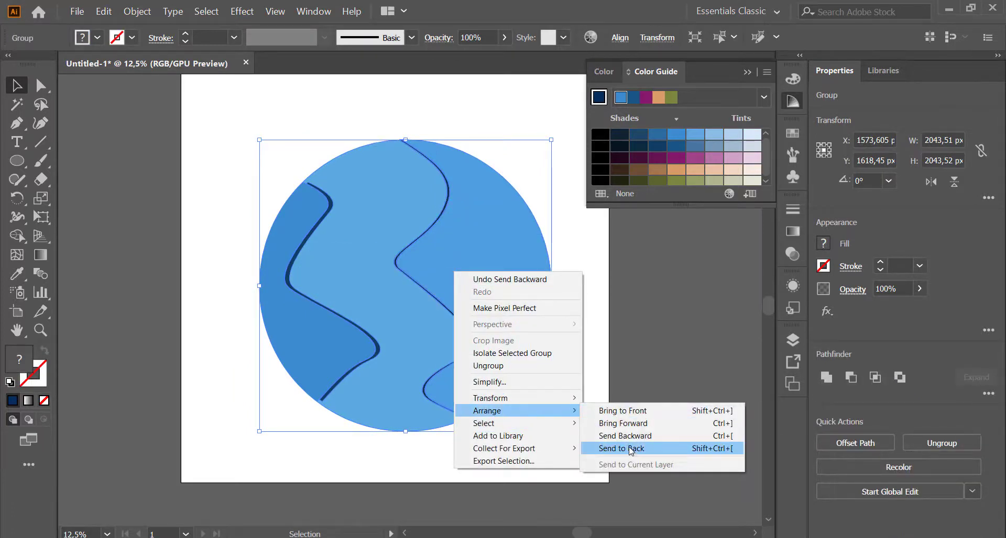
{"action": "left_click", "coordinate": [602, 448]}
{"action": "left_click", "coordinate": [572, 268]}
Step: Expand Layer 1 in the Layers panel and hide the circle background group
{"action": "left_click", "coordinate": [462, 286]}
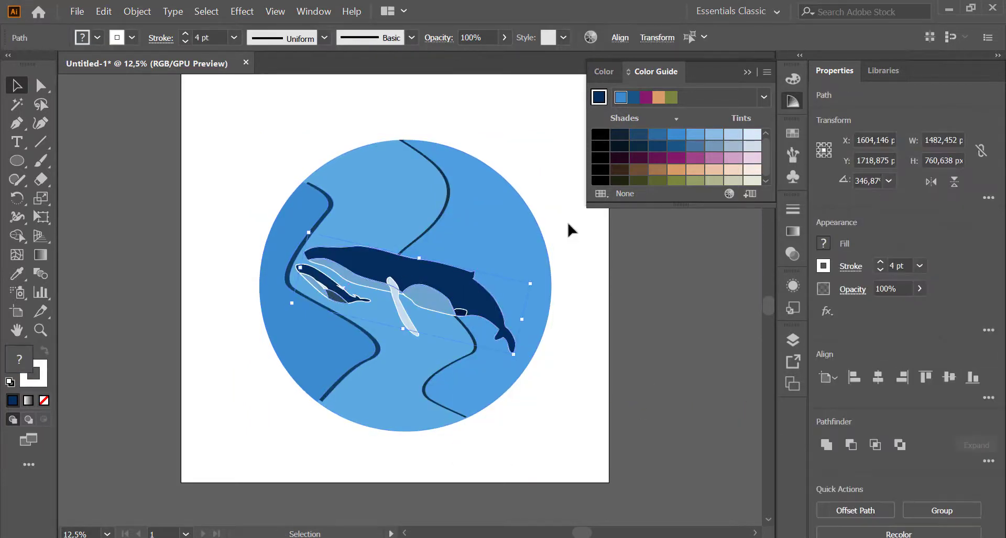
{"action": "left_click", "coordinate": [469, 209]}
{"action": "left_click", "coordinate": [793, 341]}
{"action": "left_click", "coordinate": [612, 350]}
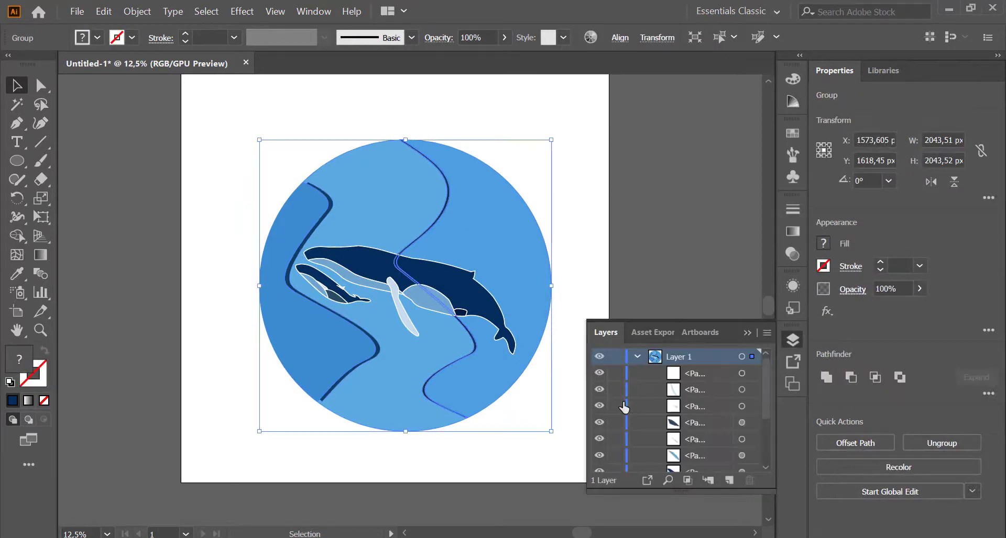
{"action": "scroll", "coordinate": [681, 419], "scroll_direction": "down", "scroll_amount": 5}
{"action": "left_click", "coordinate": [599, 464]}
{"action": "left_click", "coordinate": [744, 333]}
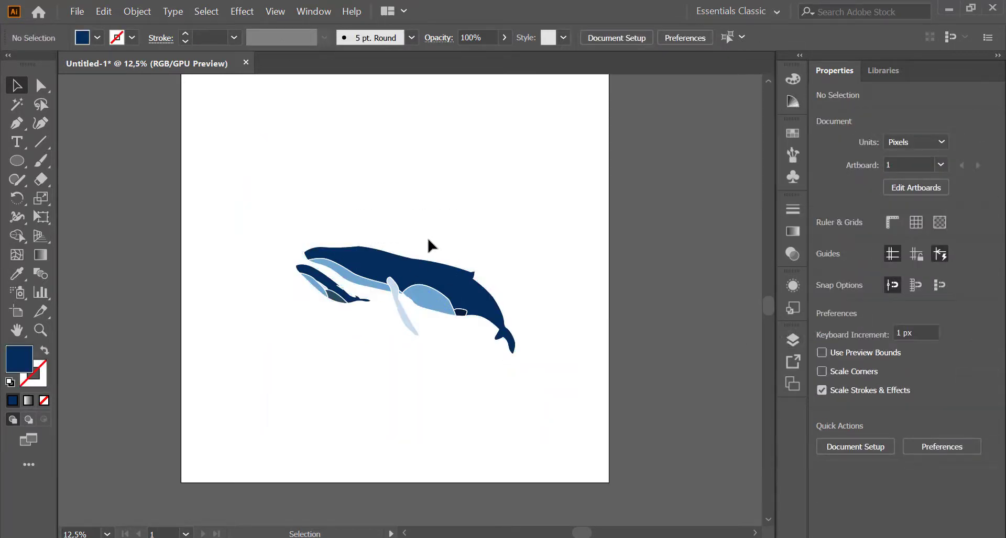
Step: Select the whale group and apply a dark blue swatch to it
{"action": "left_click", "coordinate": [387, 324]}
{"action": "right_click", "coordinate": [390, 264]}
{"action": "left_click", "coordinate": [419, 343]}
{"action": "left_click", "coordinate": [367, 344]}
{"action": "key", "text": "a"}
{"action": "mouse_move", "coordinate": [367, 339]}
{"action": "left_mouse_down"}
{"action": "mouse_move", "coordinate": [292, 294]}
{"action": "mouse_move", "coordinate": [293, 263]}
{"action": "left_mouse_up"}
{"action": "right_click", "coordinate": [316, 290]}
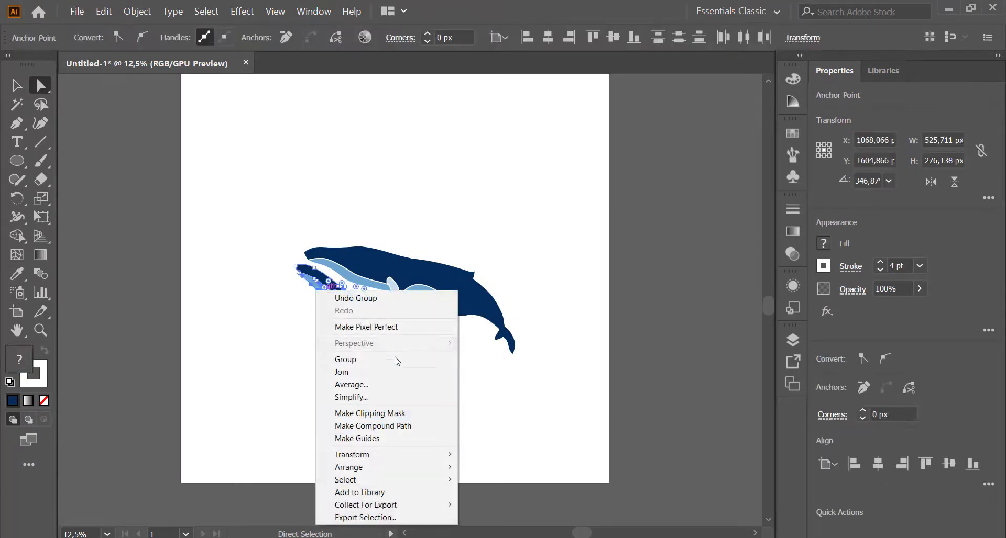
{"action": "left_click", "coordinate": [601, 270]}
{"action": "key", "text": "v"}
{"action": "left_click", "coordinate": [419, 278]}
{"action": "left_click", "coordinate": [97, 38]}
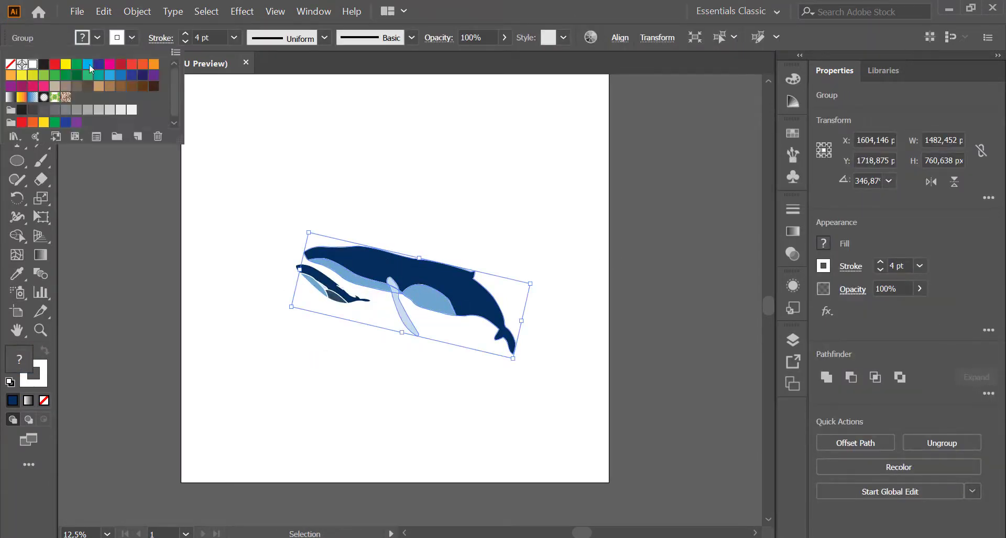
{"action": "left_click", "coordinate": [99, 70]}
{"action": "left_click", "coordinate": [436, 108]}
Step: Give the whale's shapes white outlines
{"action": "key", "text": "a"}
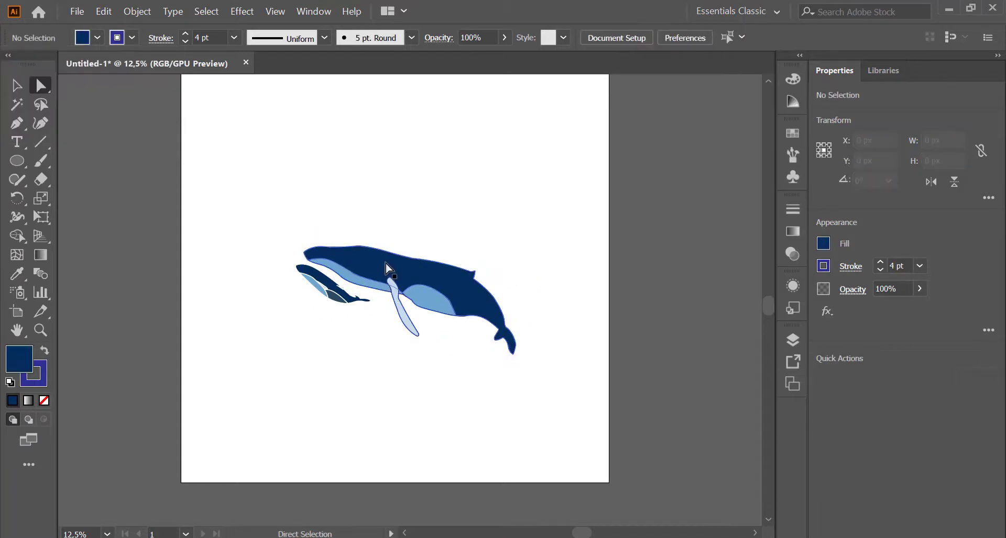
{"action": "left_click", "coordinate": [387, 265]}
{"action": "left_click", "coordinate": [132, 38]}
{"action": "left_click", "coordinate": [25, 69]}
{"action": "left_click", "coordinate": [321, 97]}
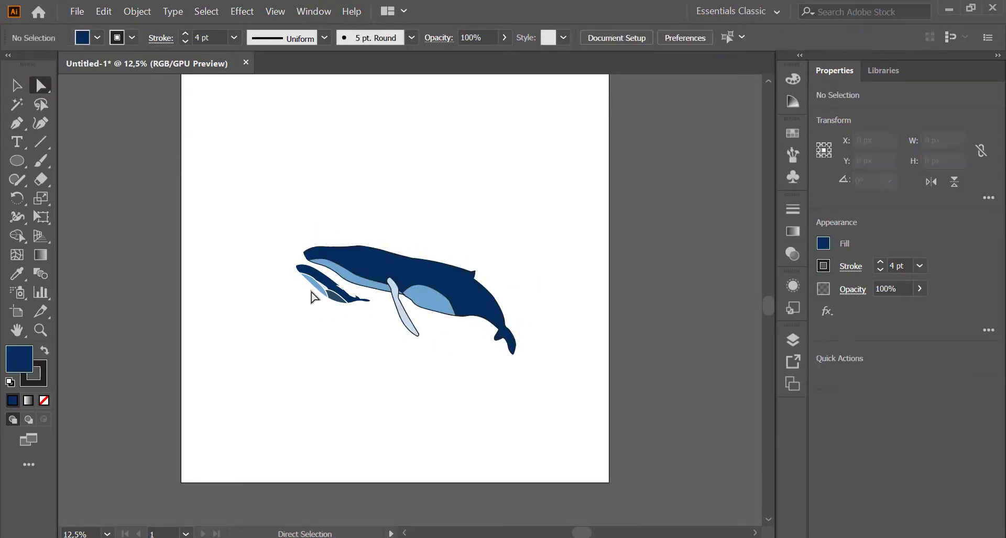
{"action": "left_click_drag", "start_coordinate": [314, 296], "coordinate": [272, 223]}
{"action": "left_click", "coordinate": [272, 222]}
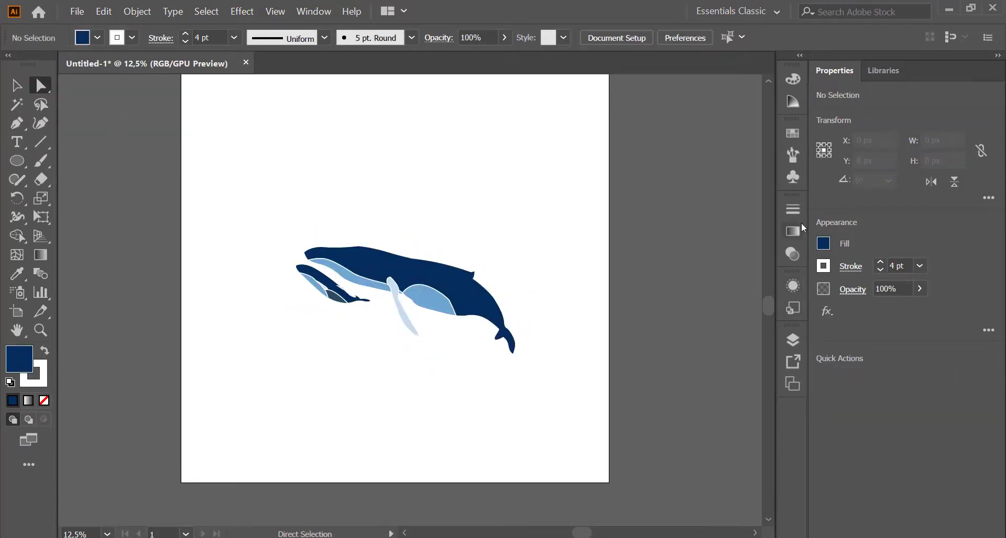
Step: Raise the dark belly patch in the stacking order and set its stroke to None
{"action": "left_click", "coordinate": [792, 340]}
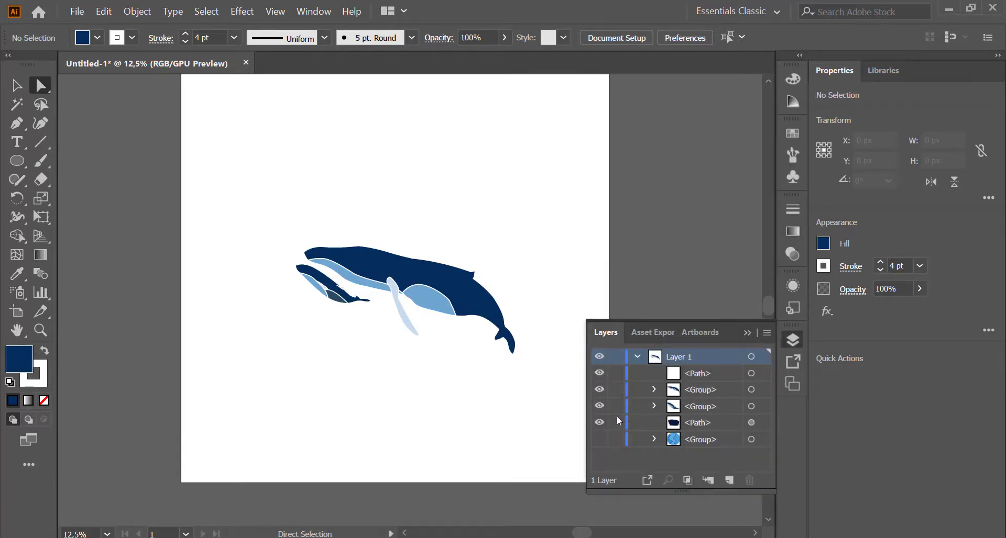
{"action": "left_click_drag", "start_coordinate": [697, 423], "coordinate": [695, 387]}
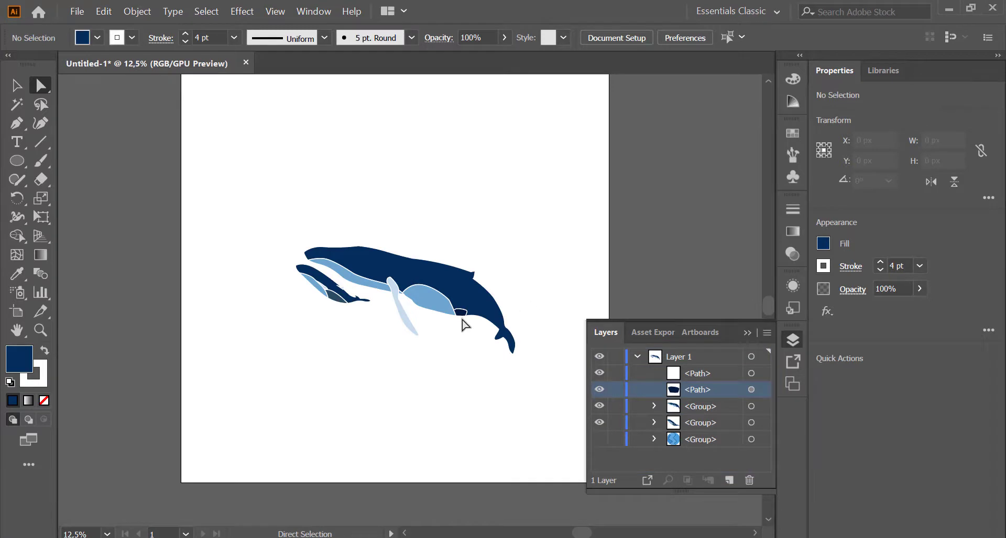
{"action": "left_click", "coordinate": [460, 312]}
{"action": "left_click", "coordinate": [143, 110]}
{"action": "key", "text": "ctrl+z"}
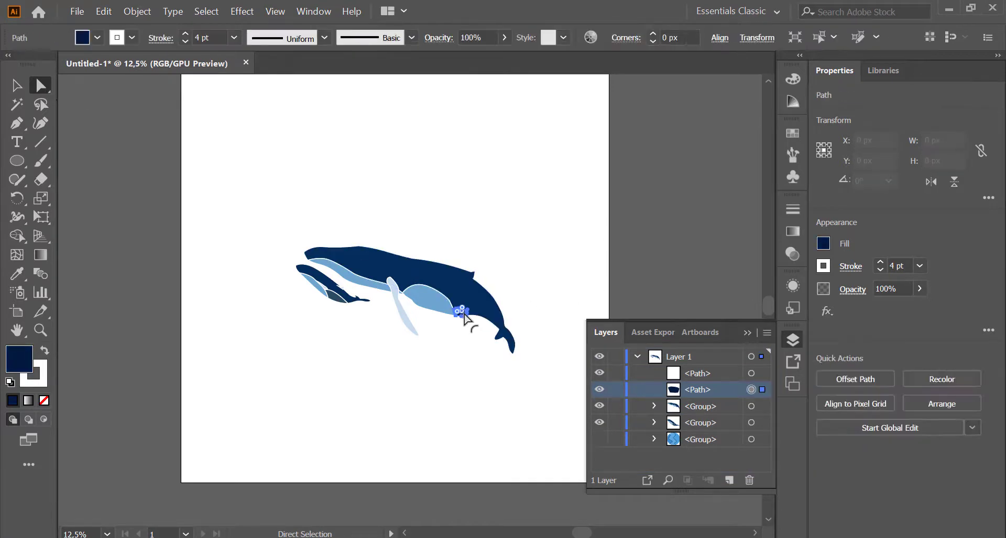
{"action": "left_click", "coordinate": [132, 37]}
{"action": "left_click", "coordinate": [10, 66]}
{"action": "left_click", "coordinate": [448, 182]}
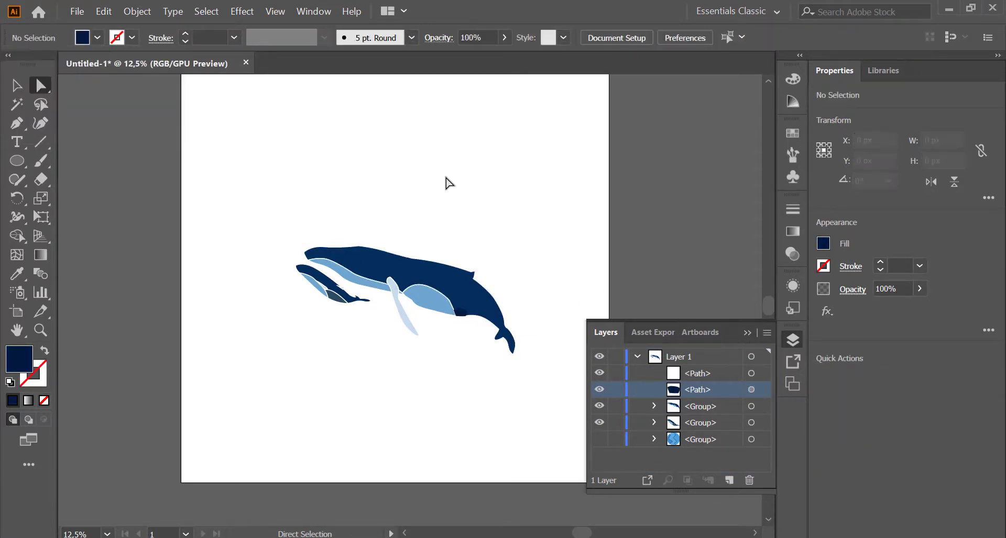
Step: Move the dark belly patch into the whale group in the Layers list
{"action": "scroll", "coordinate": [537, 349], "scroll_direction": "up", "scroll_amount": 3}
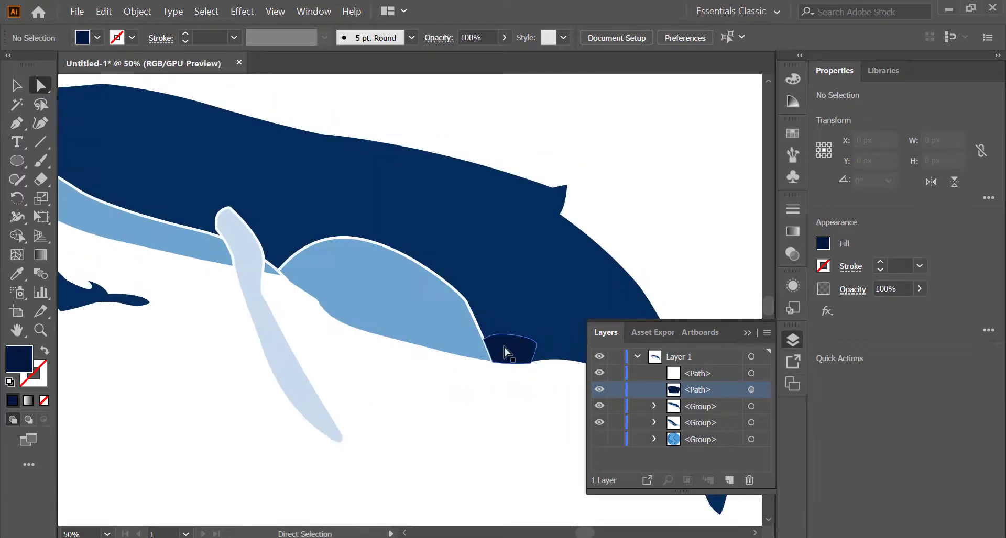
{"action": "left_click", "coordinate": [508, 350]}
{"action": "key", "text": "v"}
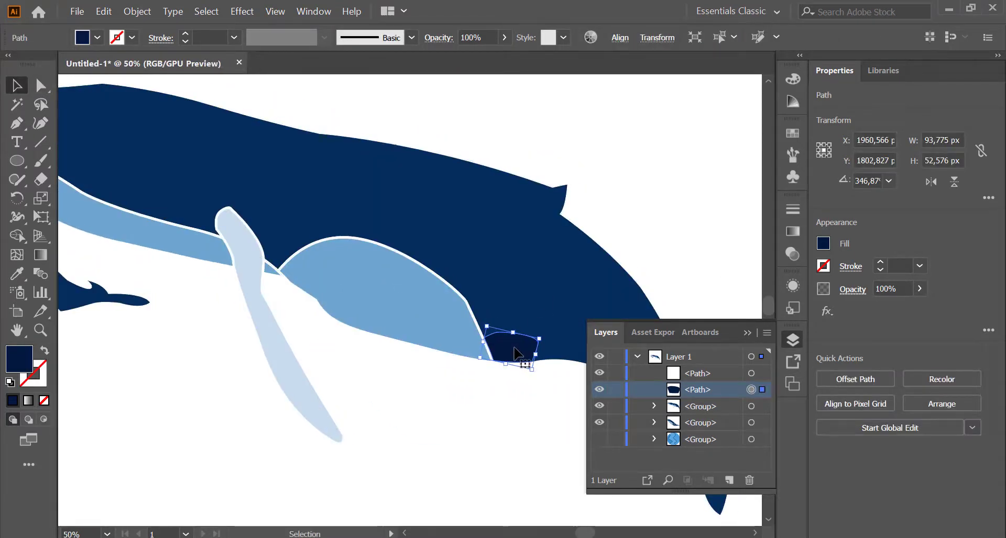
{"action": "left_click", "coordinate": [628, 213]}
{"action": "key", "text": "ctrl+minus"}
{"action": "key", "text": "ctrl+minus"}
{"action": "key", "text": "ctrl+minus"}
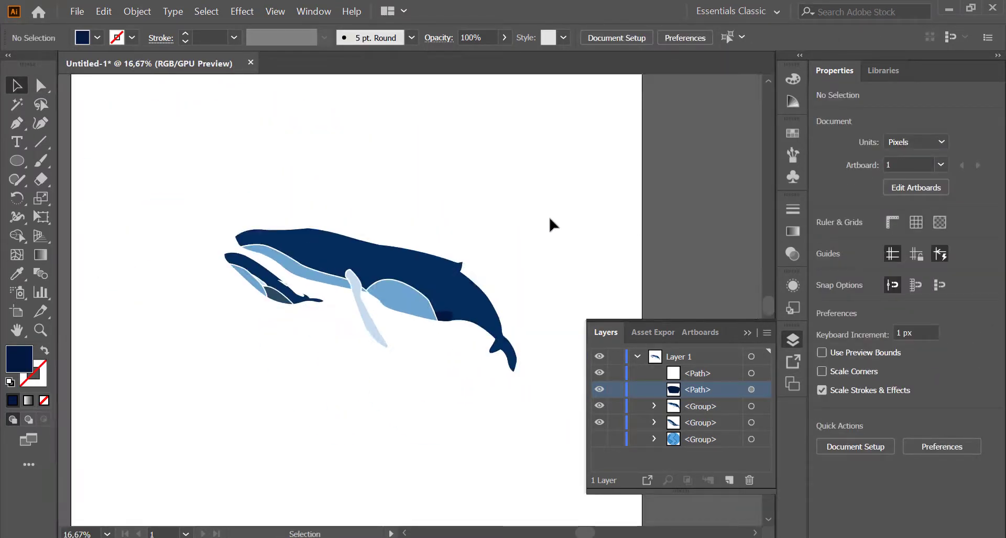
{"action": "left_click", "coordinate": [382, 346]}
{"action": "key", "text": "a"}
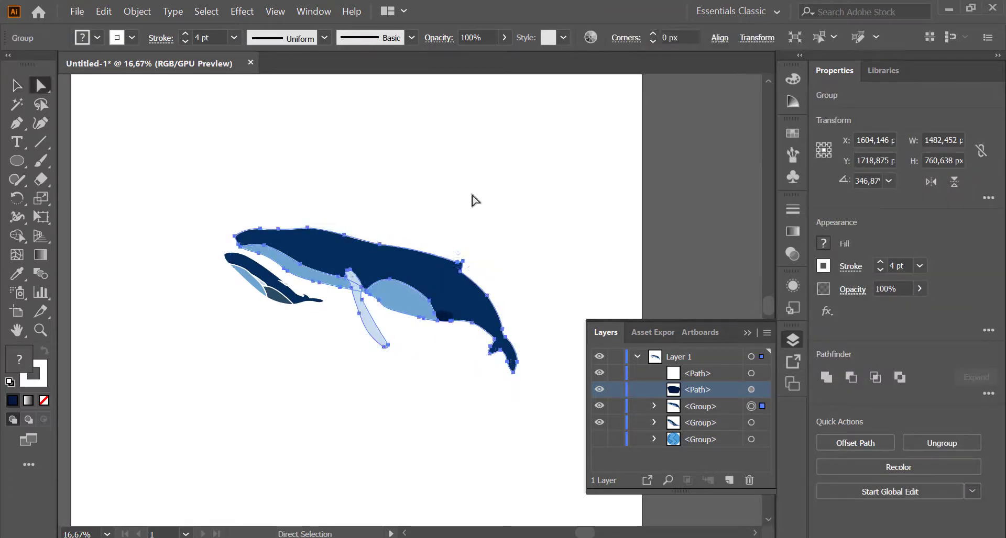
{"action": "left_click", "coordinate": [473, 198]}
{"action": "left_click_drag", "start_coordinate": [692, 393], "coordinate": [692, 407]}
Step: Remove the outline from the long pale fin
{"action": "left_click", "coordinate": [385, 321]}
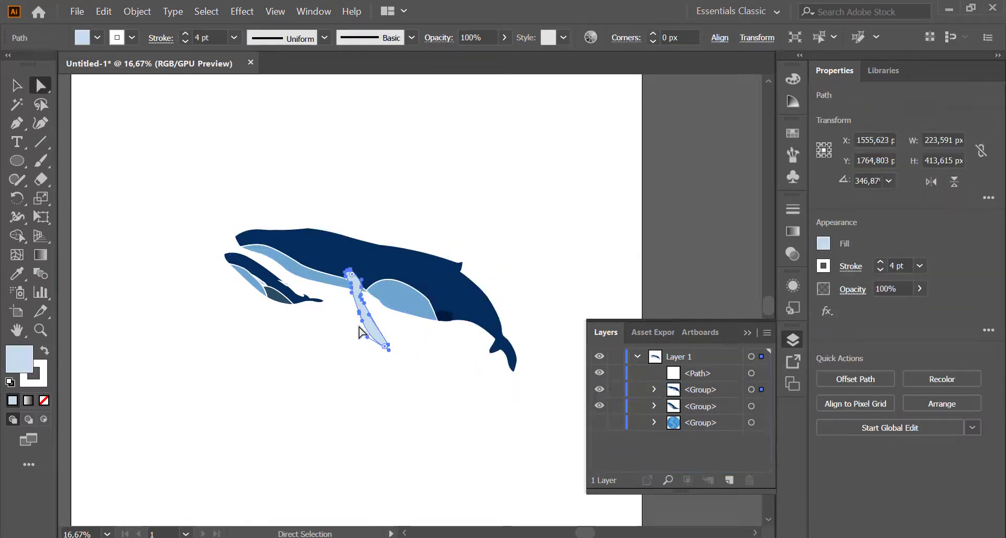
{"action": "left_click", "coordinate": [96, 38]}
{"action": "left_click", "coordinate": [10, 64]}
{"action": "left_click", "coordinate": [610, 267]}
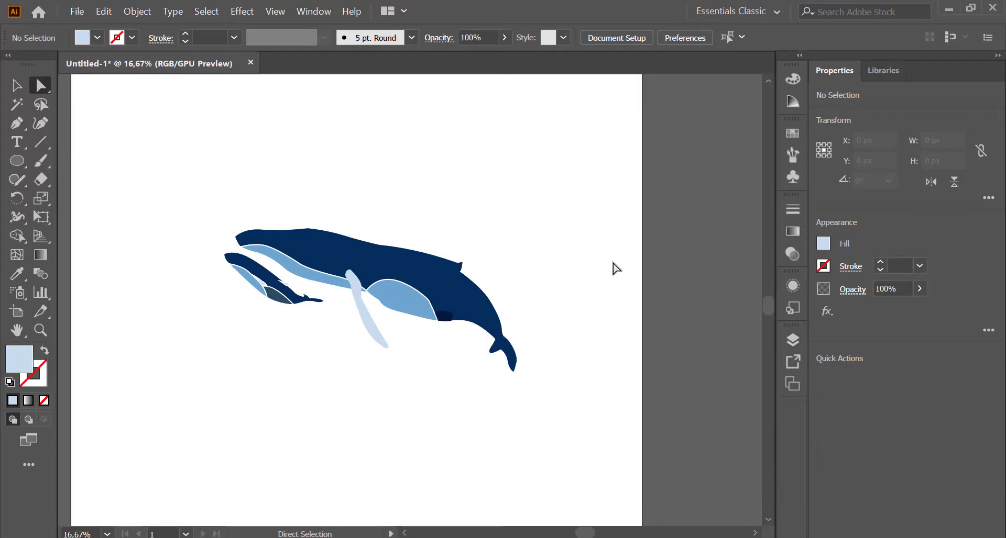
{"action": "key", "text": "v"}
Step: Delete the stray empty path and make the circle background visible again
{"action": "key", "text": "ctrl+minus"}
{"action": "left_click", "coordinate": [792, 340]}
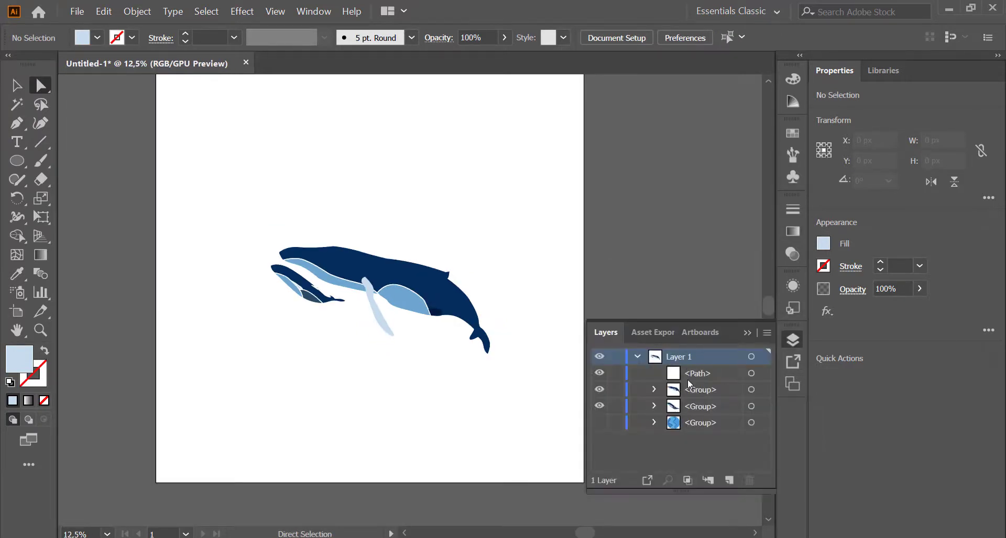
{"action": "left_click_drag", "start_coordinate": [680, 372], "coordinate": [749, 480]}
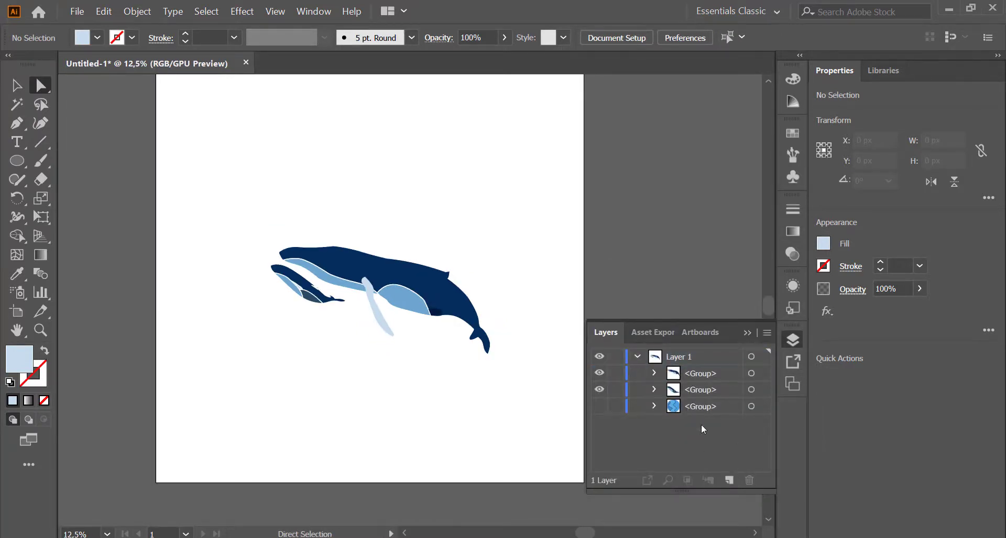
{"action": "left_click", "coordinate": [599, 406]}
{"action": "left_click", "coordinate": [677, 287]}
Step: Select the right-hand water band and base the Color Guide on its blue
{"action": "left_click_drag", "start_coordinate": [209, 146], "coordinate": [561, 377]}
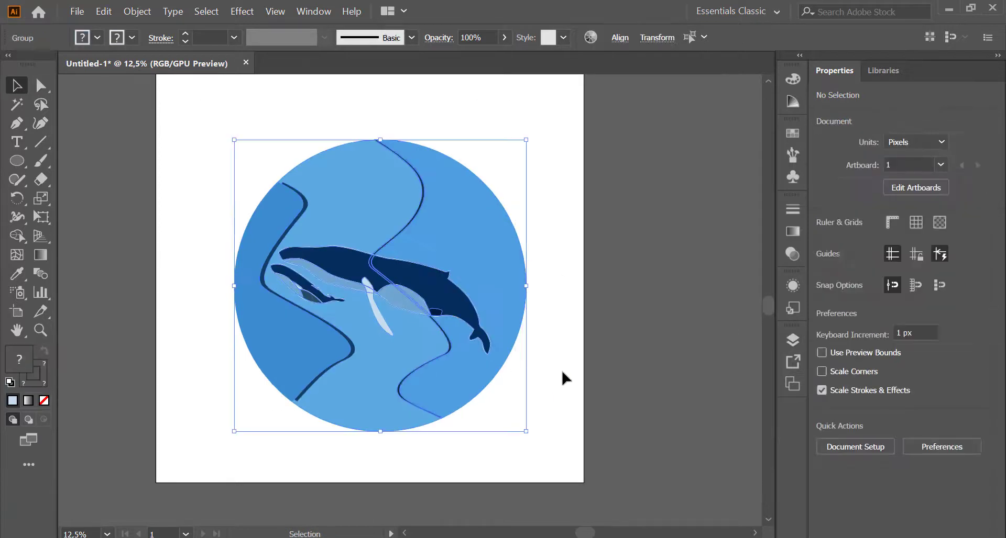
{"action": "key", "text": "a"}
{"action": "left_click", "coordinate": [488, 244]}
{"action": "key", "text": "v"}
{"action": "left_click", "coordinate": [792, 101]}
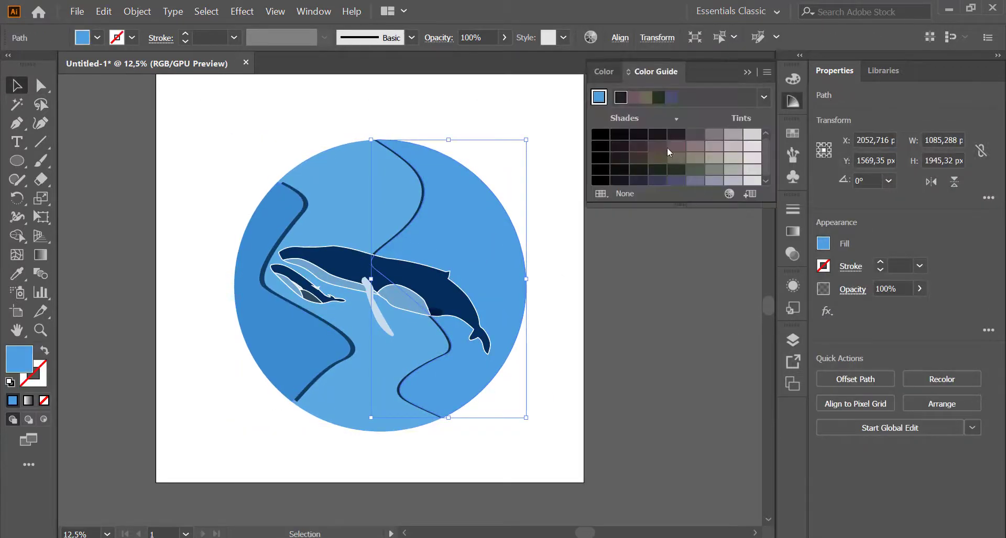
{"action": "key", "text": "a"}
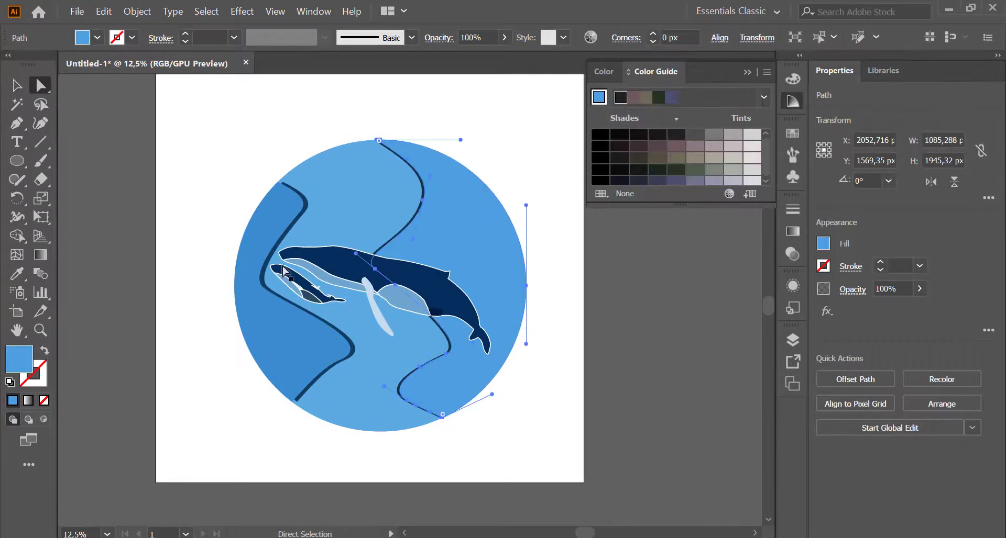
{"action": "left_click", "coordinate": [598, 97]}
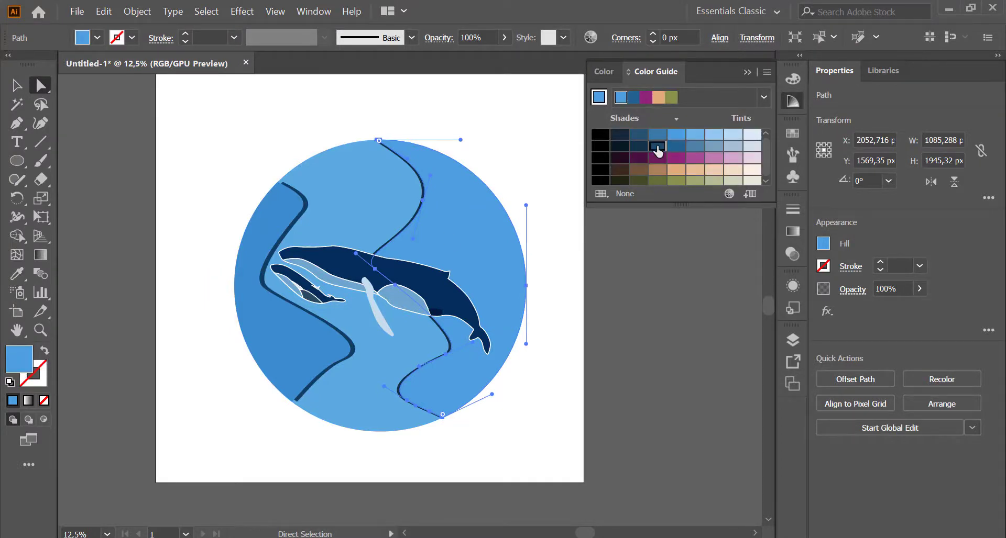
{"action": "left_click", "coordinate": [292, 116]}
{"action": "left_click", "coordinate": [437, 173]}
Step: Fill the band with a medium blue from the guide, then fine-tune its green and blue sliders
{"action": "key", "text": "i"}
{"action": "left_click", "coordinate": [638, 146]}
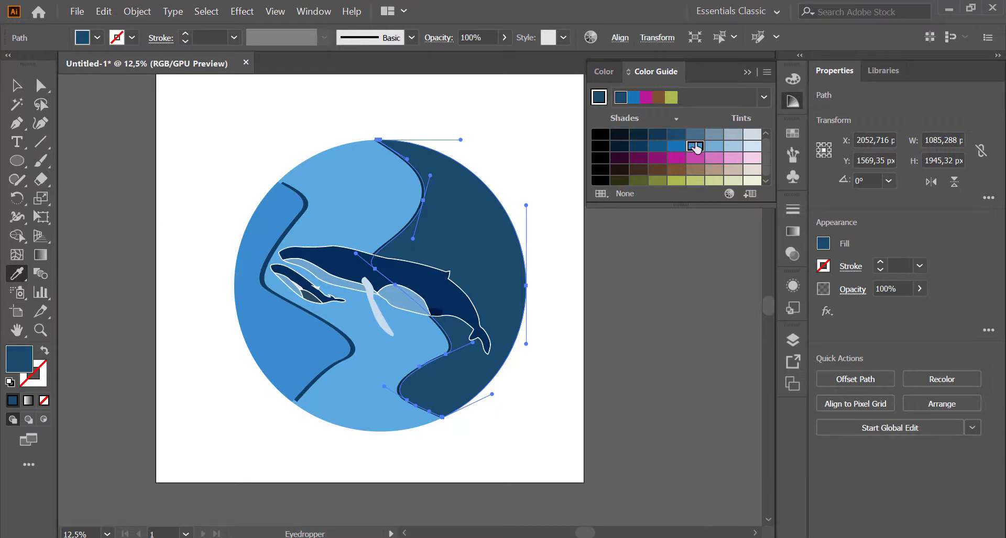
{"action": "left_click", "coordinate": [676, 146]}
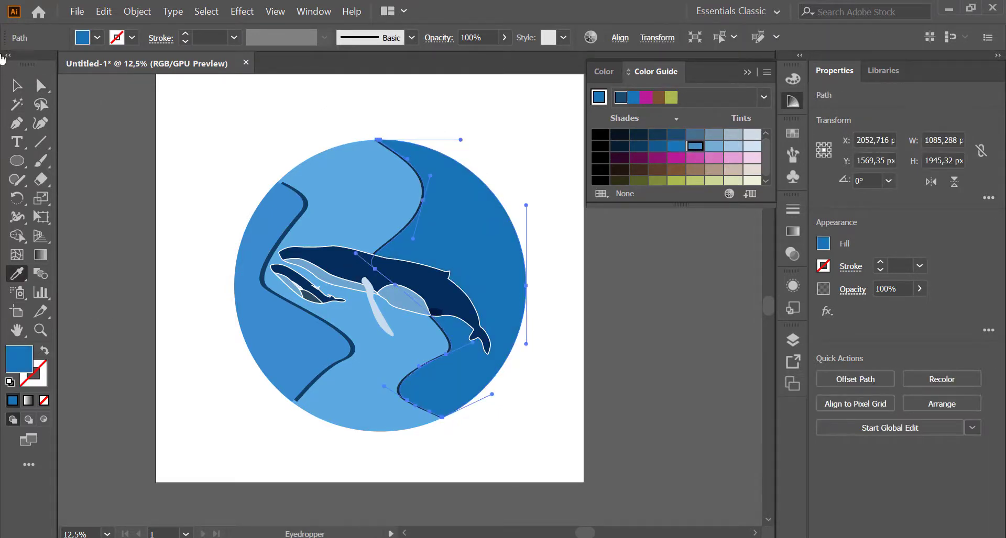
{"action": "key", "text": "a"}
{"action": "left_click", "coordinate": [83, 44]}
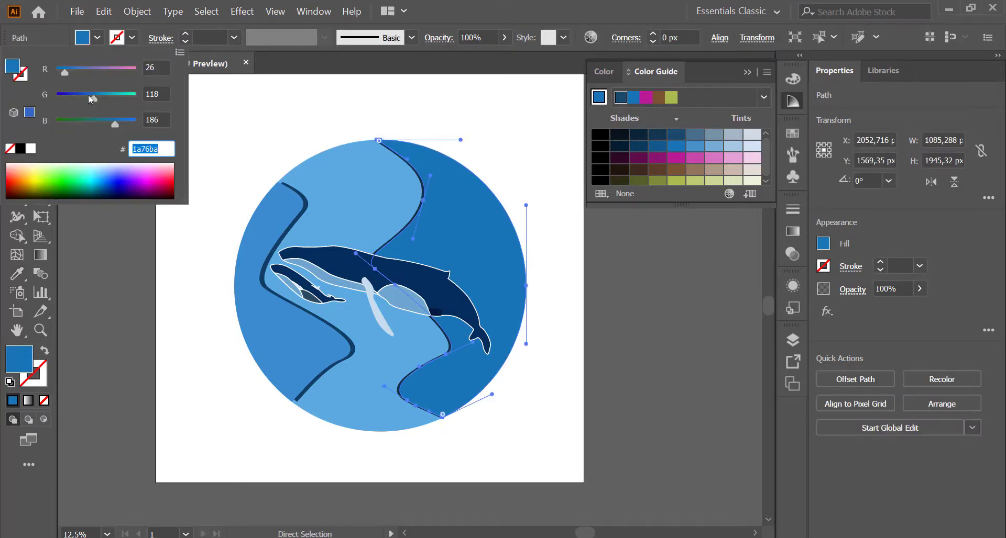
{"action": "left_click_drag", "start_coordinate": [88, 96], "coordinate": [115, 125]}
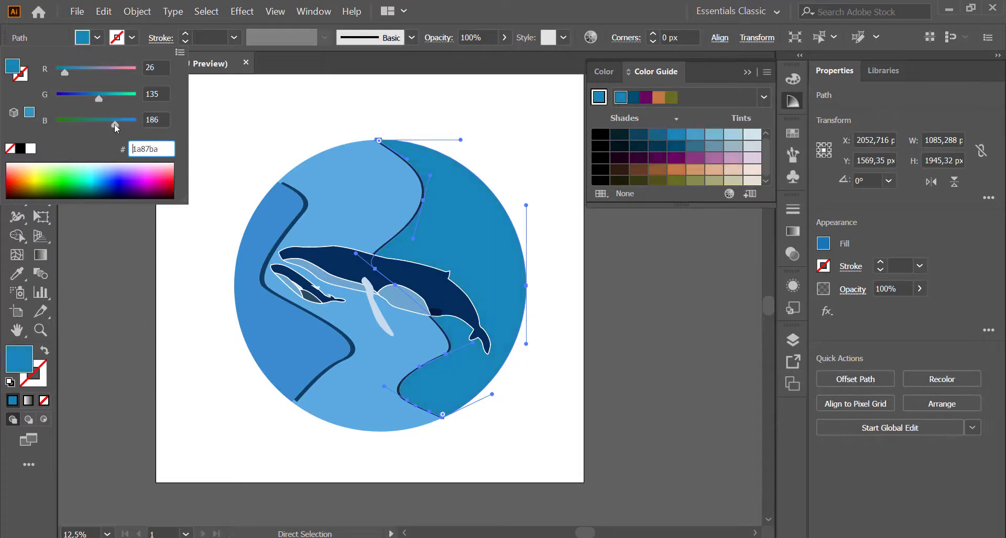
{"action": "left_click_drag", "start_coordinate": [73, 75], "coordinate": [93, 99]}
{"action": "left_click", "coordinate": [287, 114]}
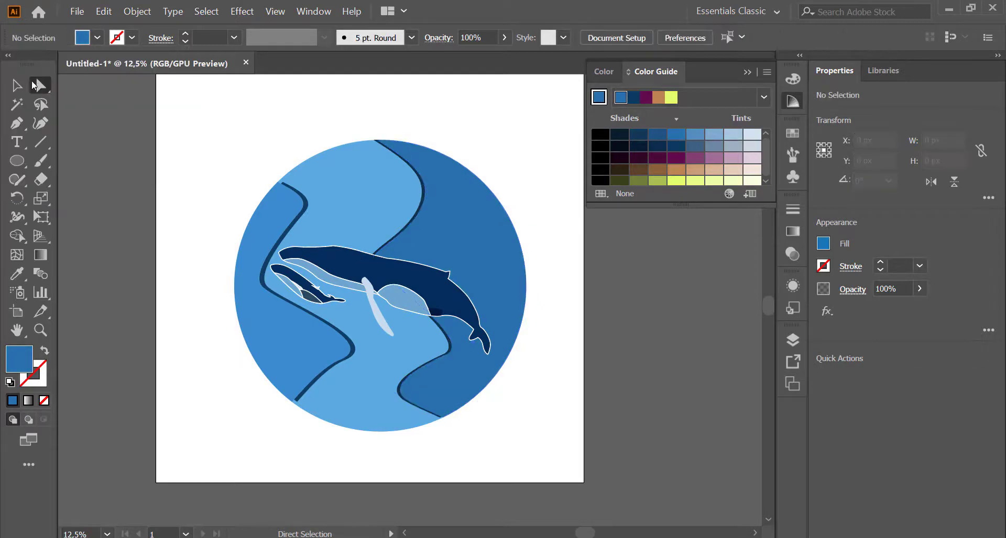
{"action": "key", "text": "ctrl+p"}
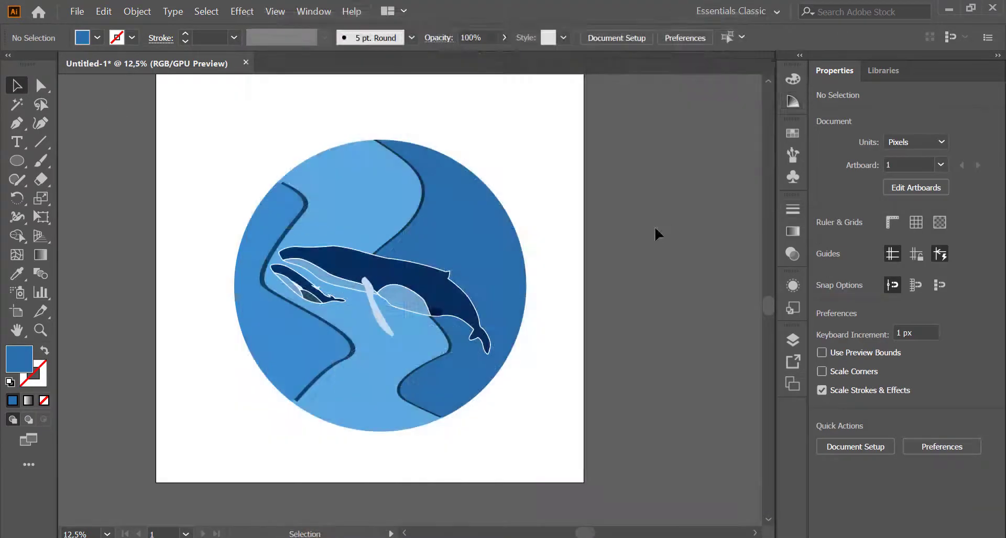